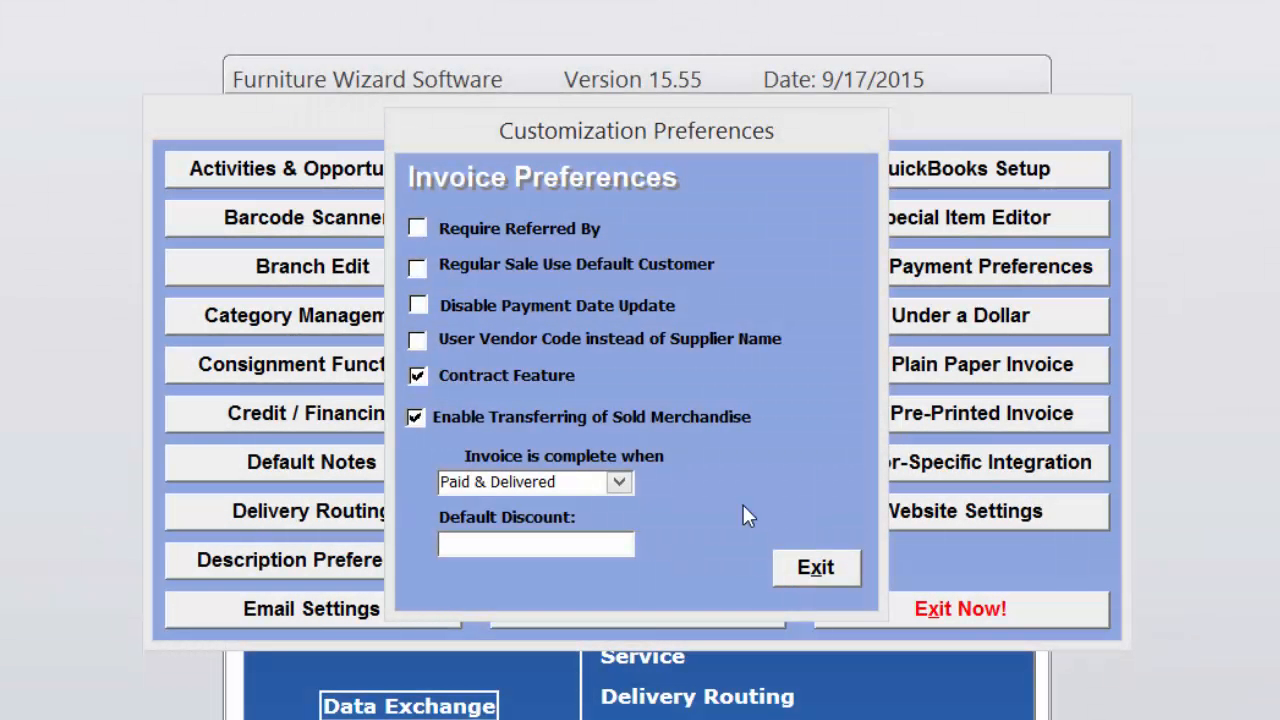
Try the Do Nothing, If Paid in Full and Delivered options for when an invoice is complete
left_click(621, 481)
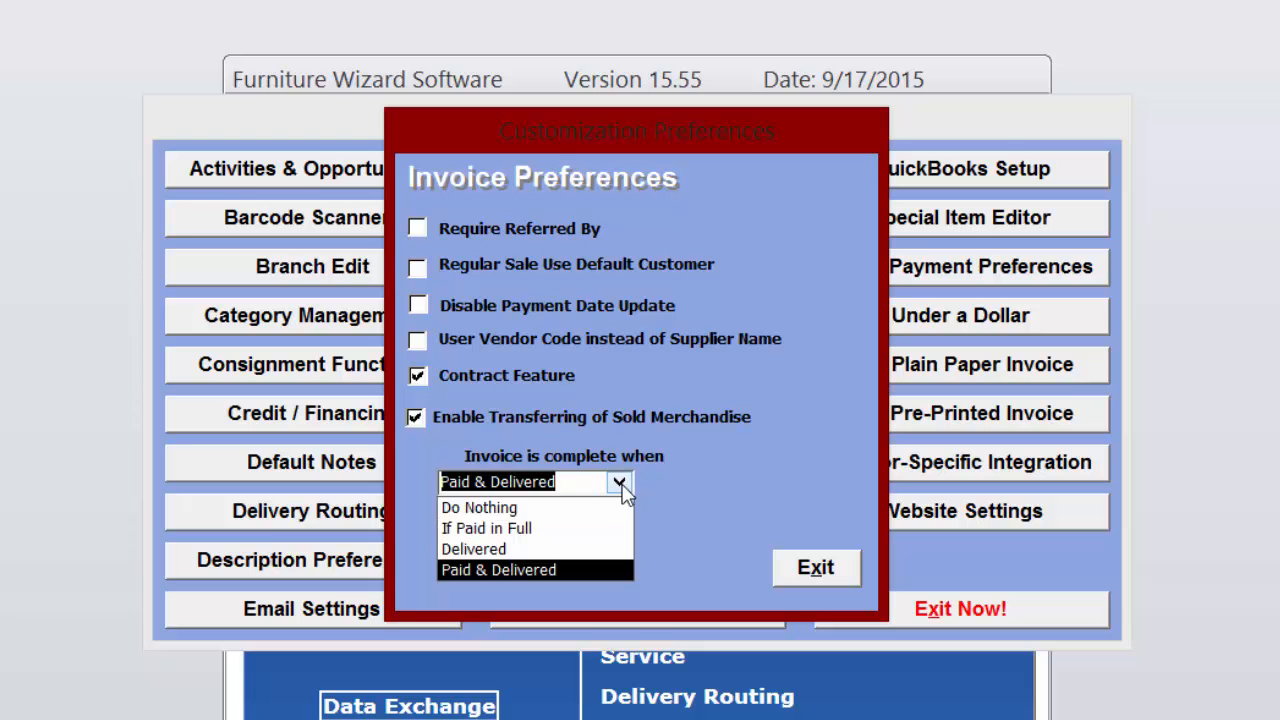
left_click(596, 509)
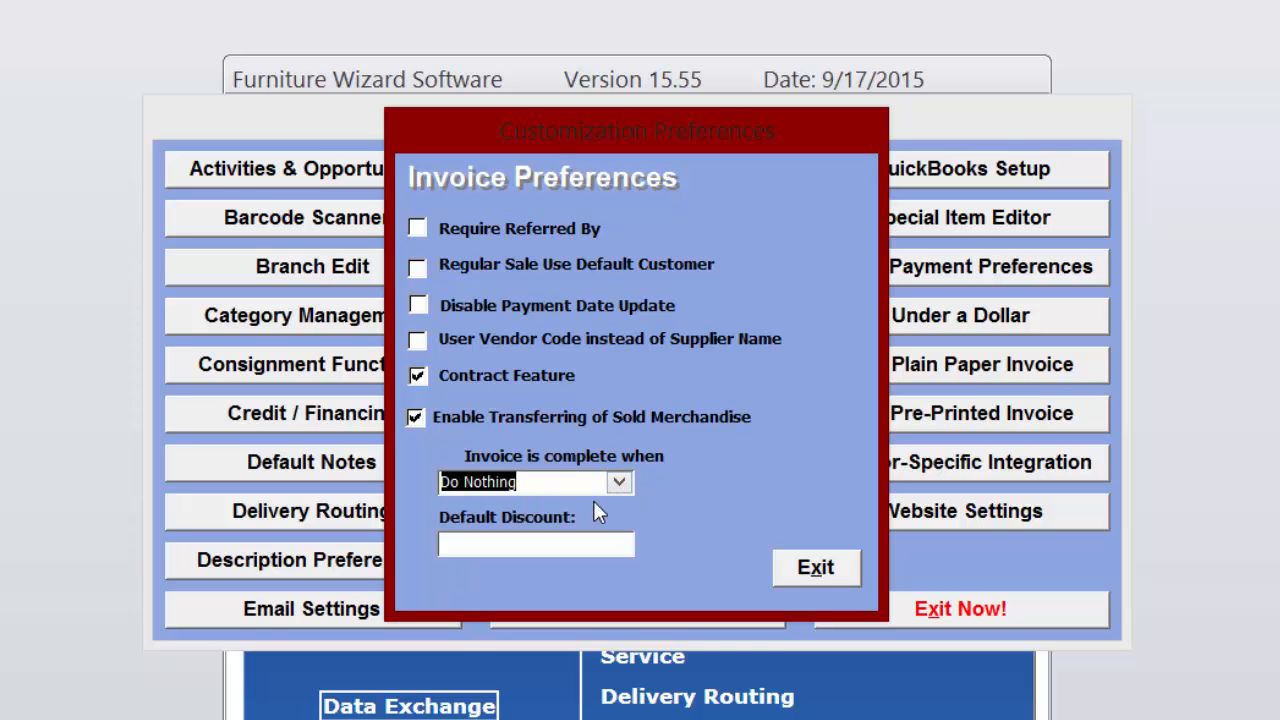
left_click(593, 485)
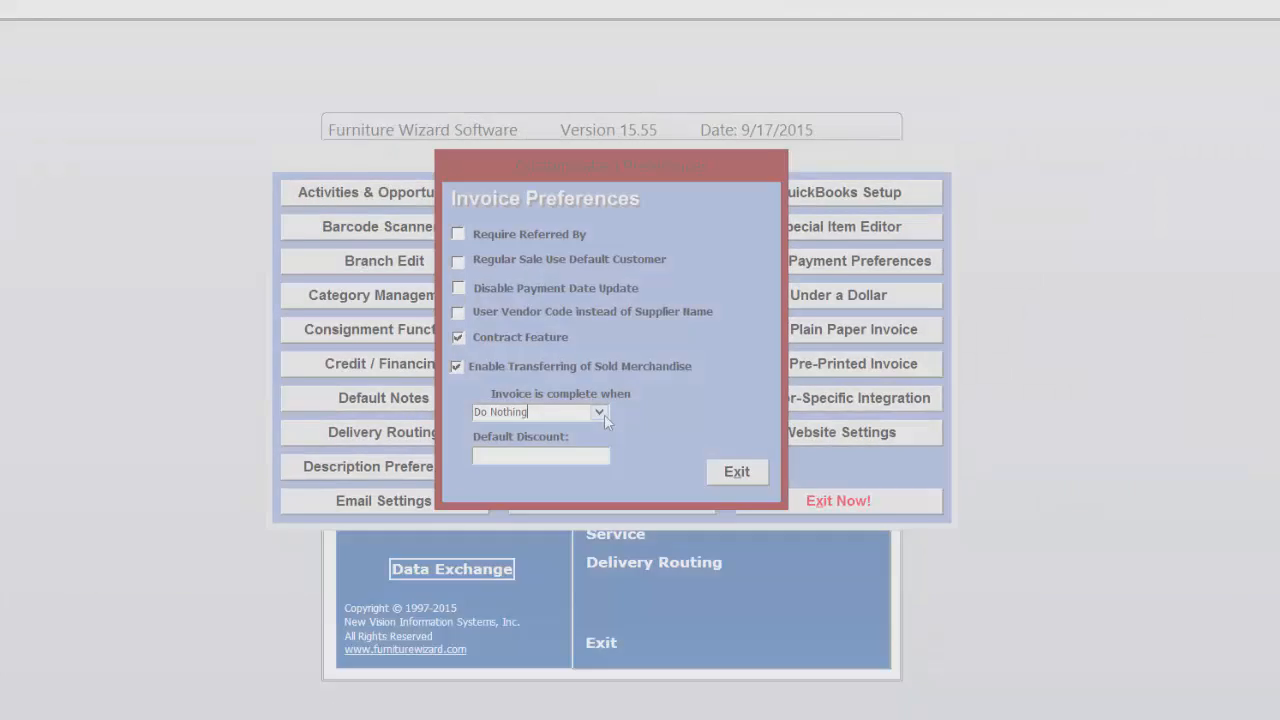
left_click(602, 412)
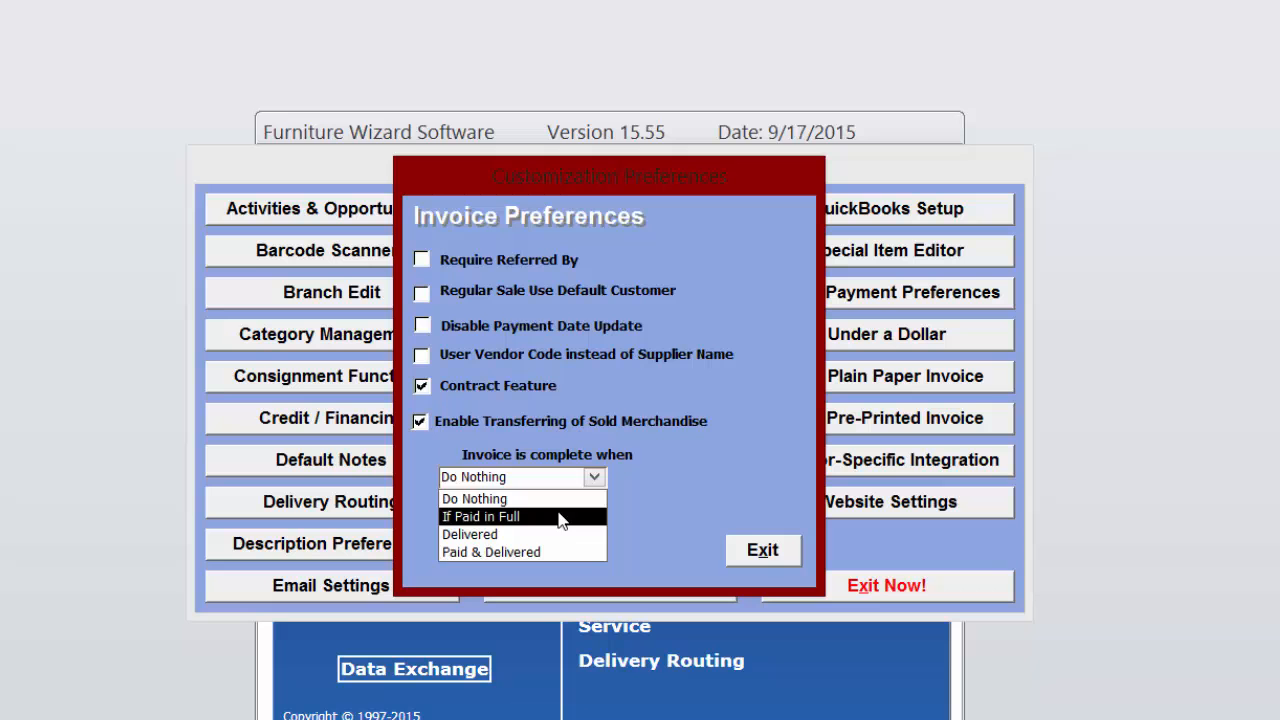
left_click(558, 515)
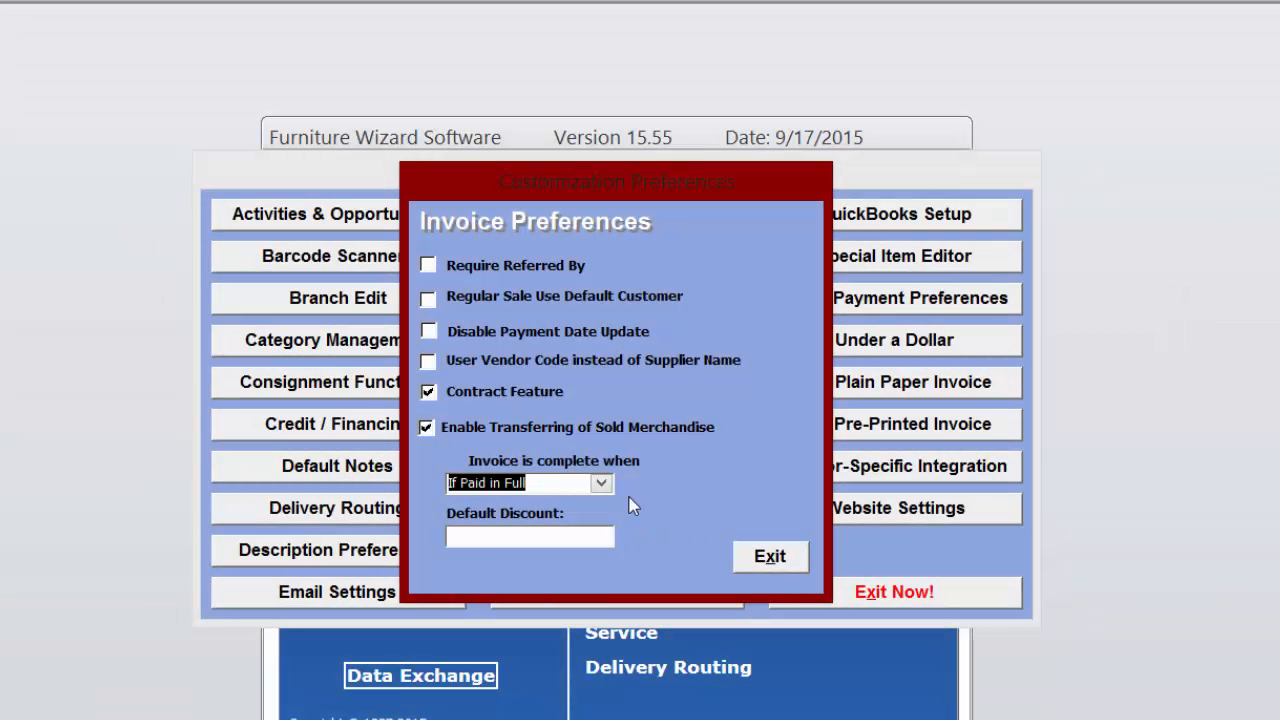
left_click(601, 483)
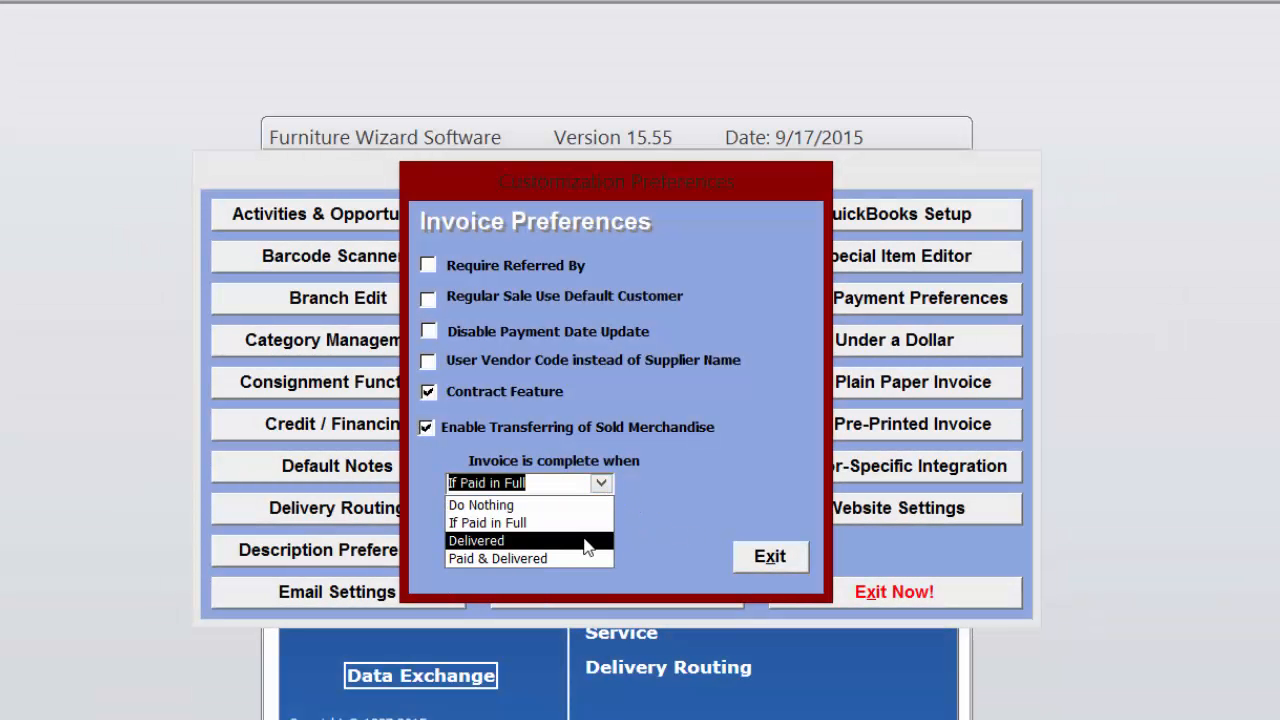
left_click(586, 541)
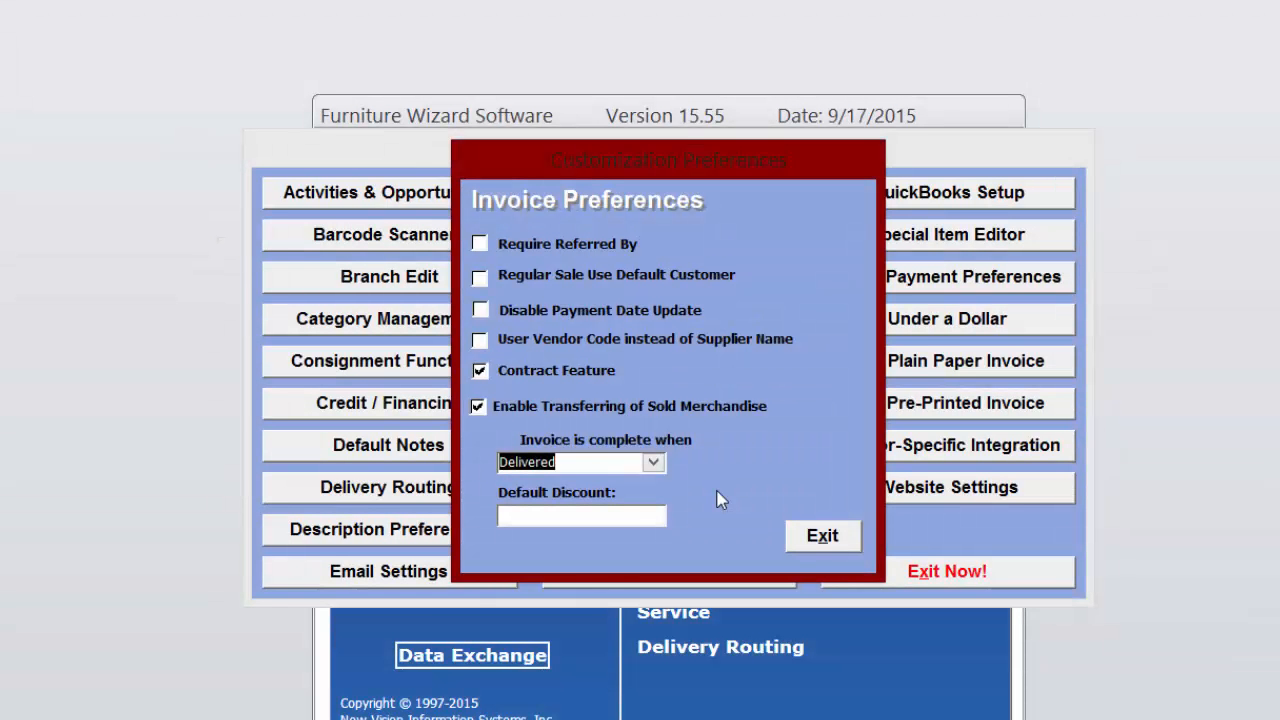
Set the invoice completion preference to Paid & Delivered
left_click(654, 463)
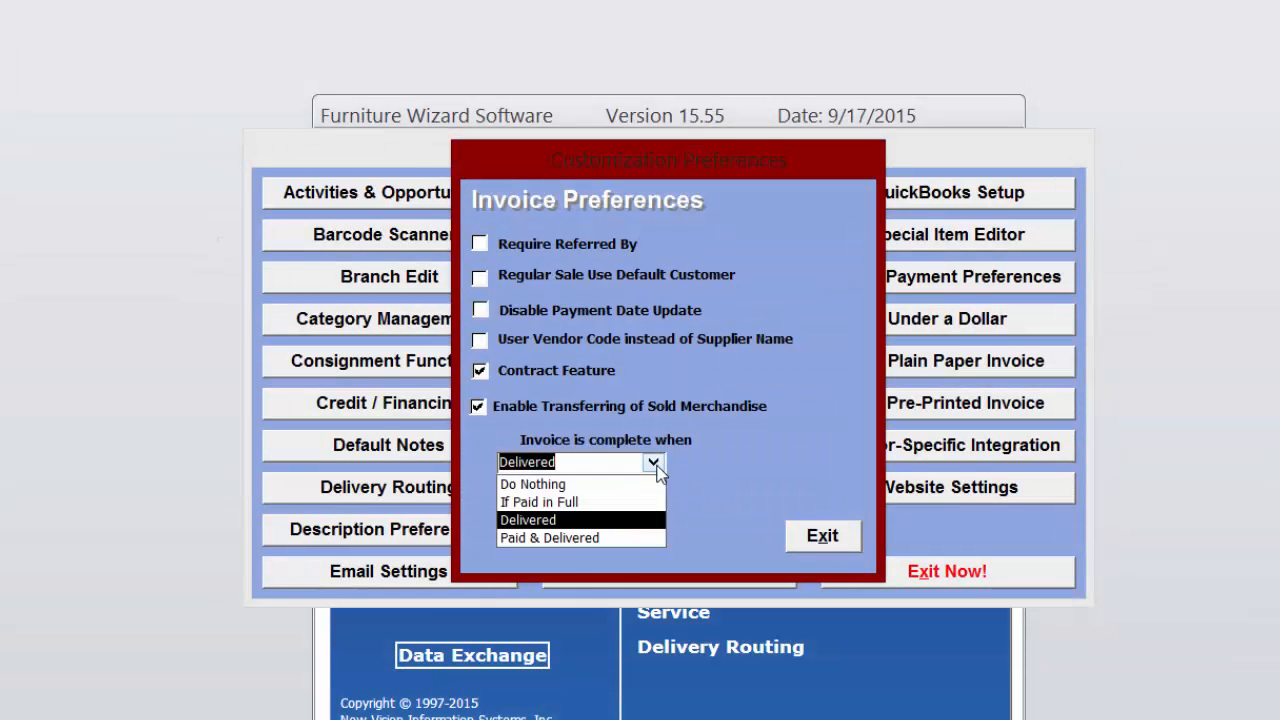
left_click(600, 538)
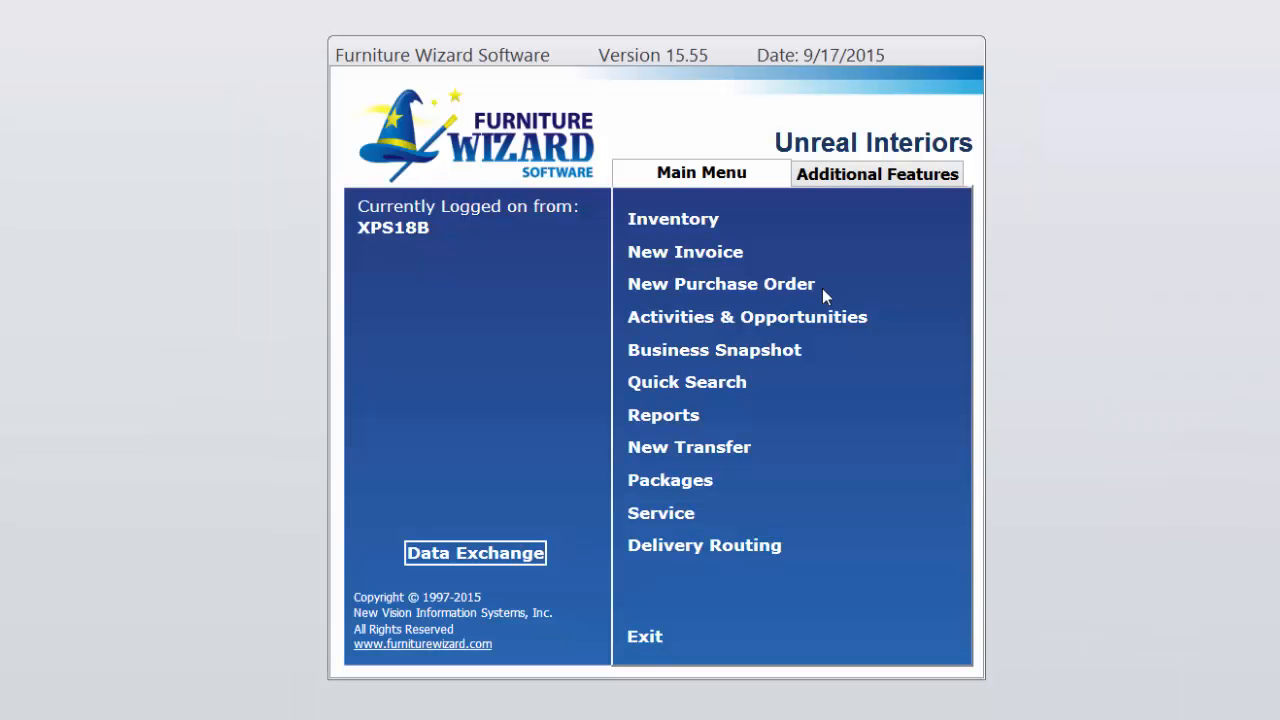
Open the Invoice Preferences from the company setup and view the options for when an invoice is complete
left_click(408, 134)
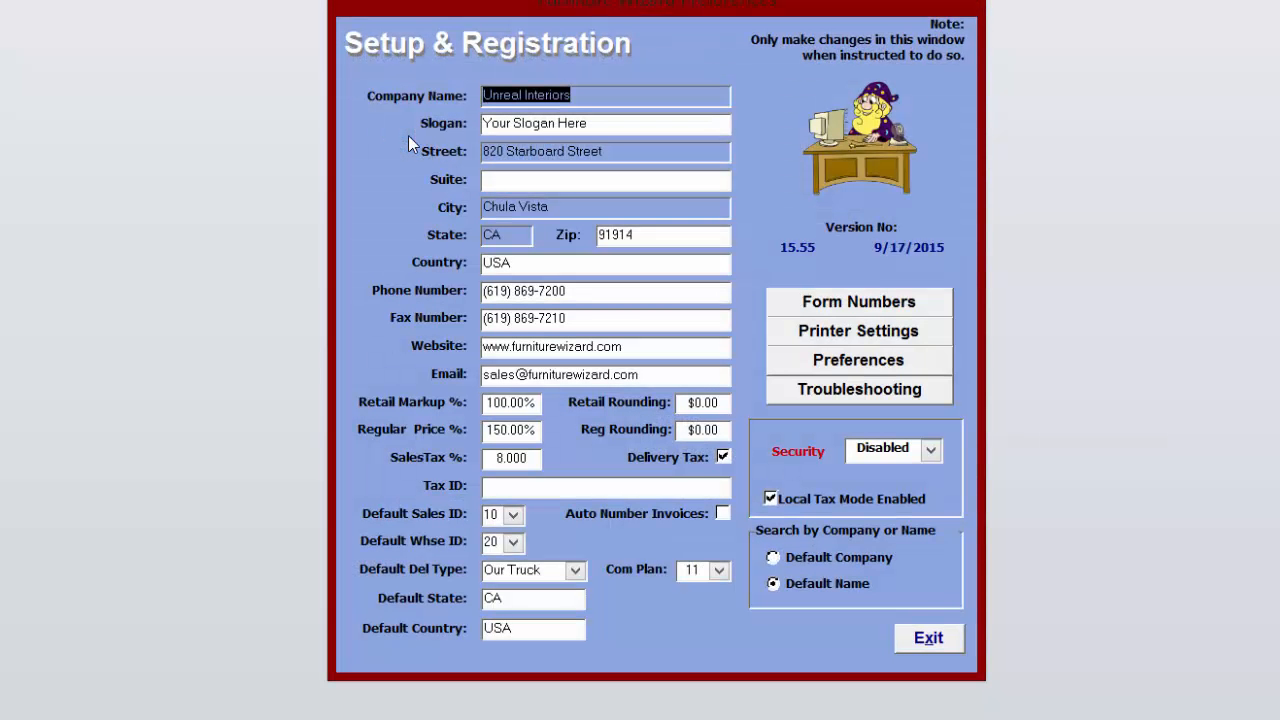
left_click(793, 364)
left_click(758, 478)
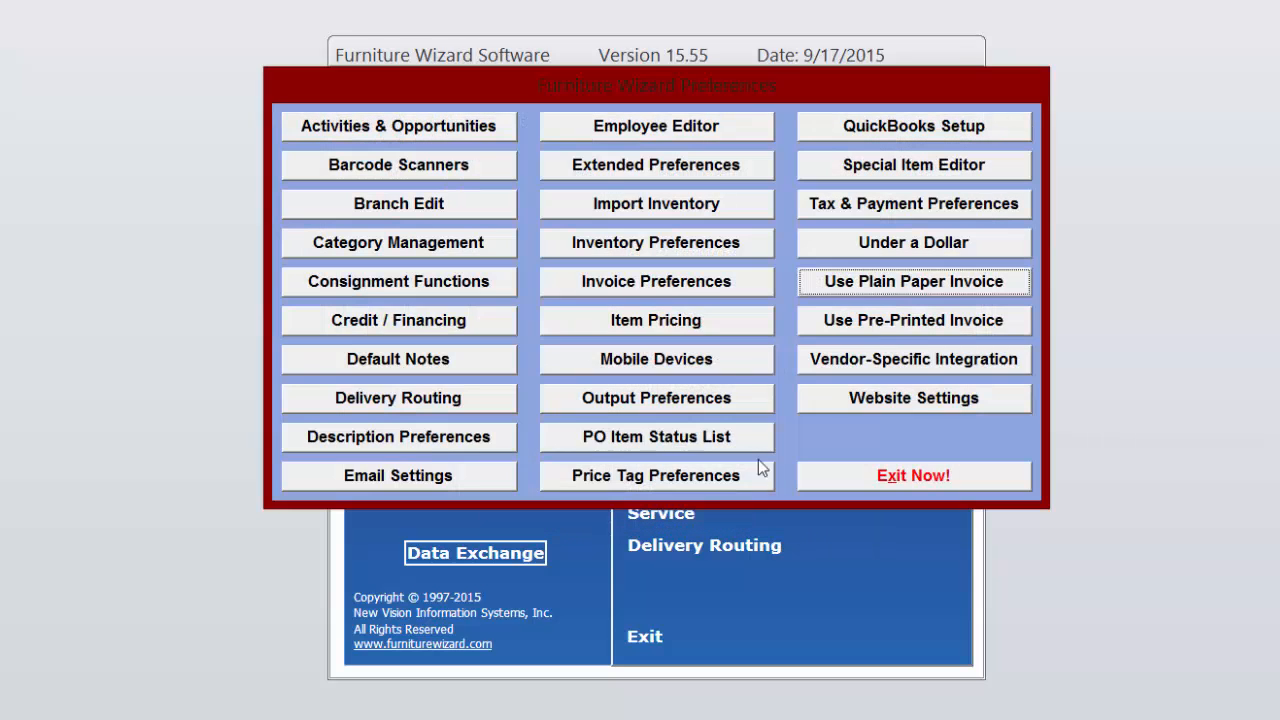
left_click(673, 283)
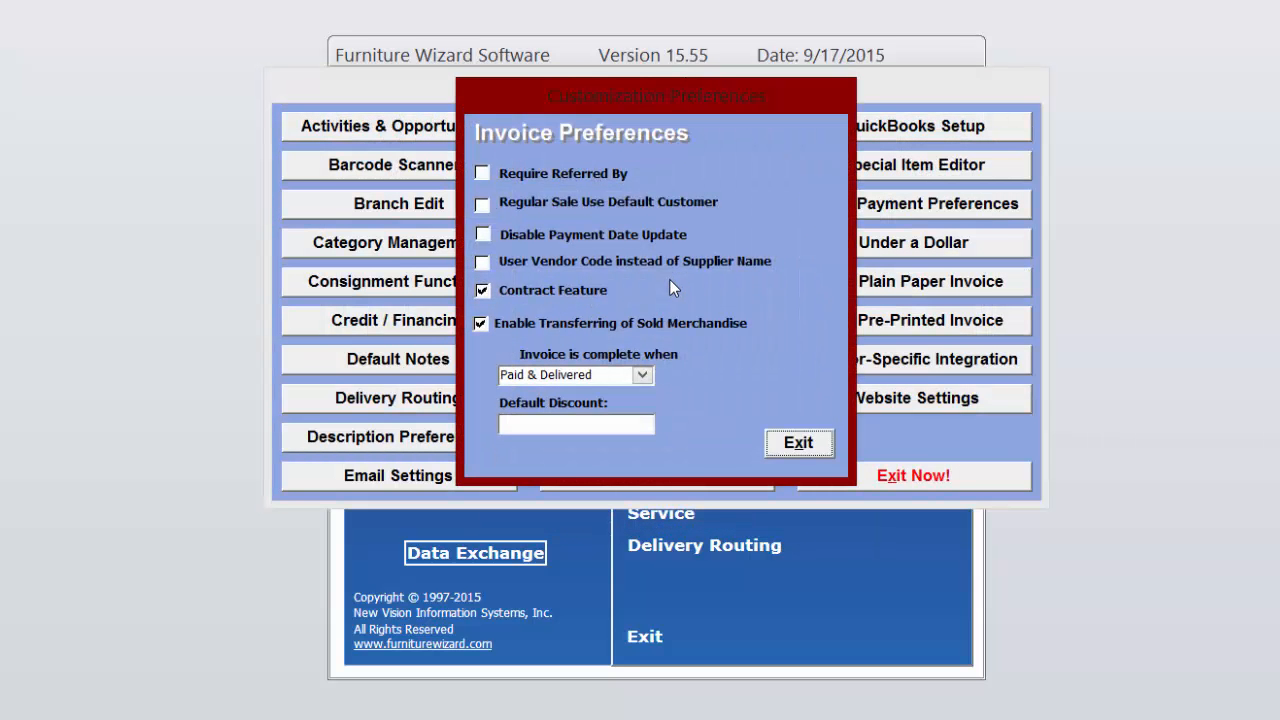
left_click(644, 374)
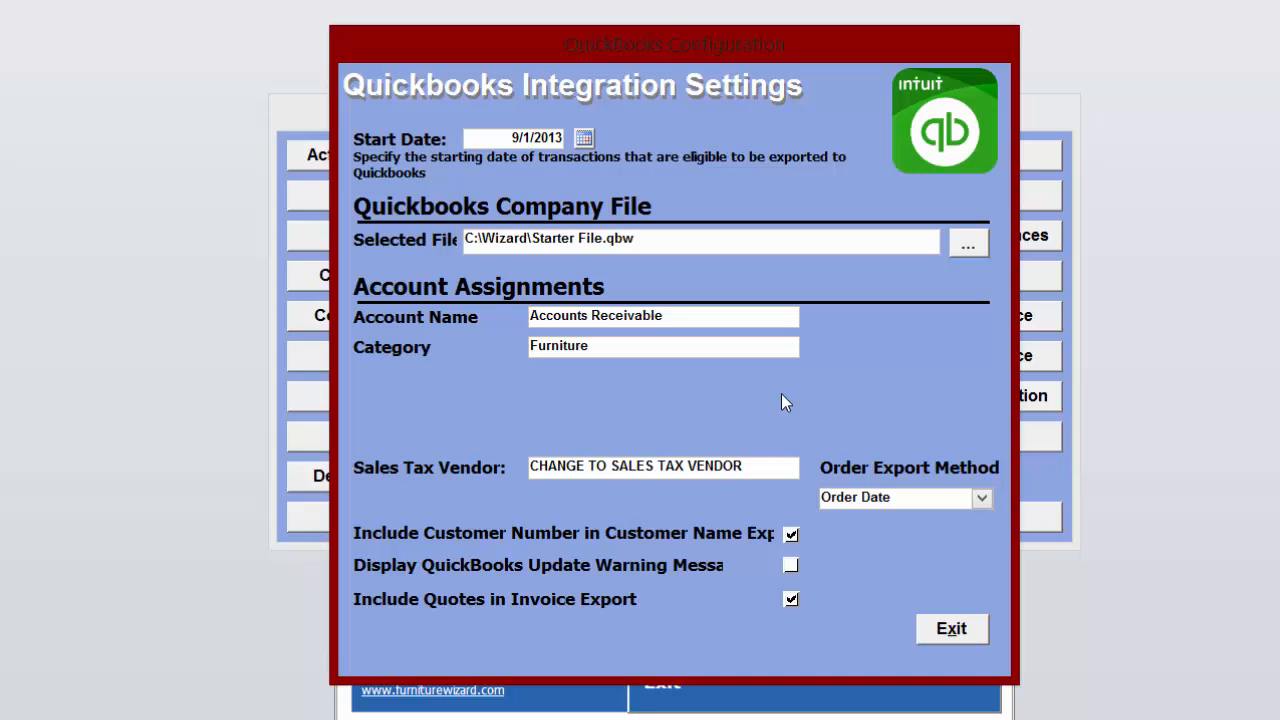
Set the Order Export Method in the QuickBooks integration settings to Complete Date
left_click(982, 498)
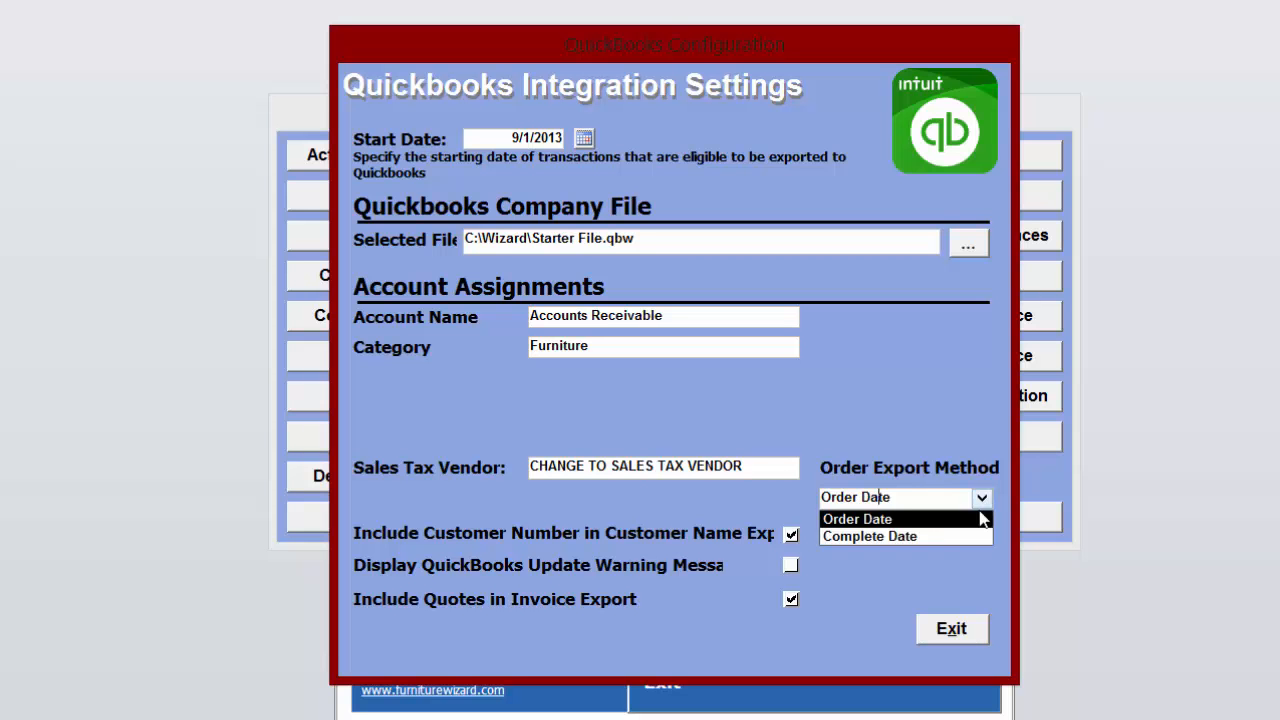
left_click(975, 532)
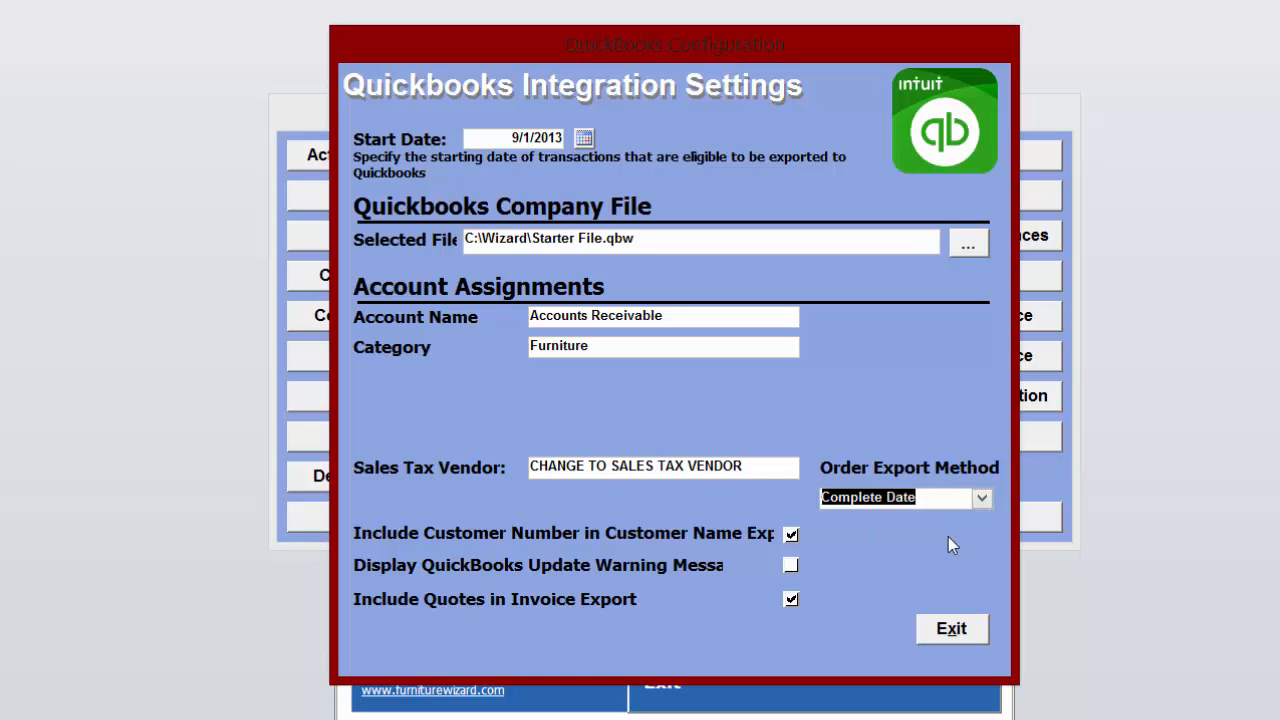
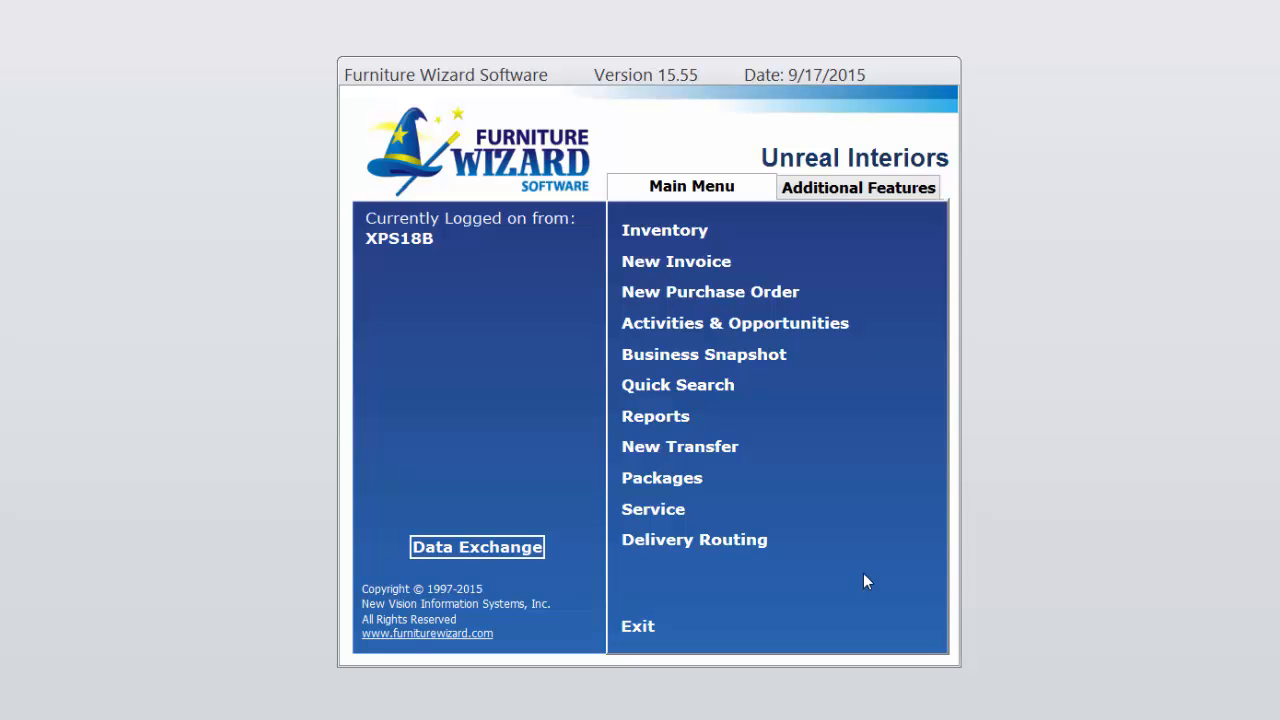
View the QB Export Method choices in the additional settings of Extended Preferences, and open the QuickBooks Setup
left_click(427, 161)
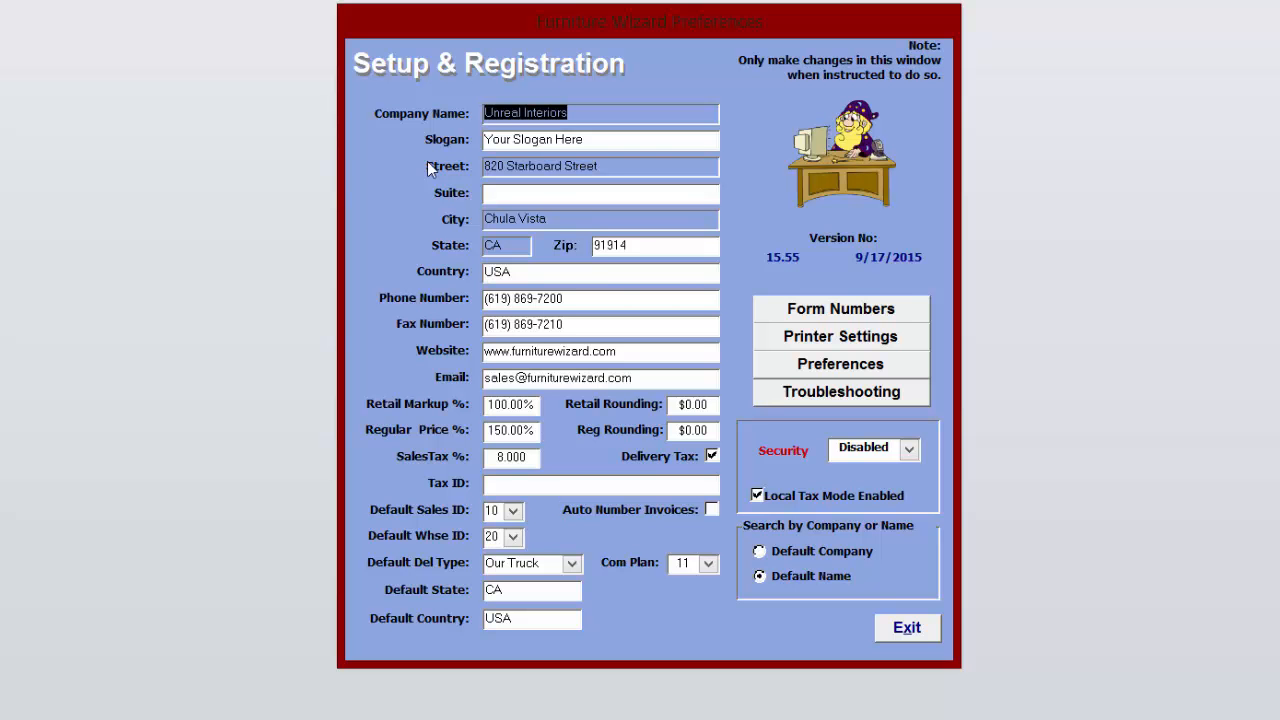
left_click(790, 372)
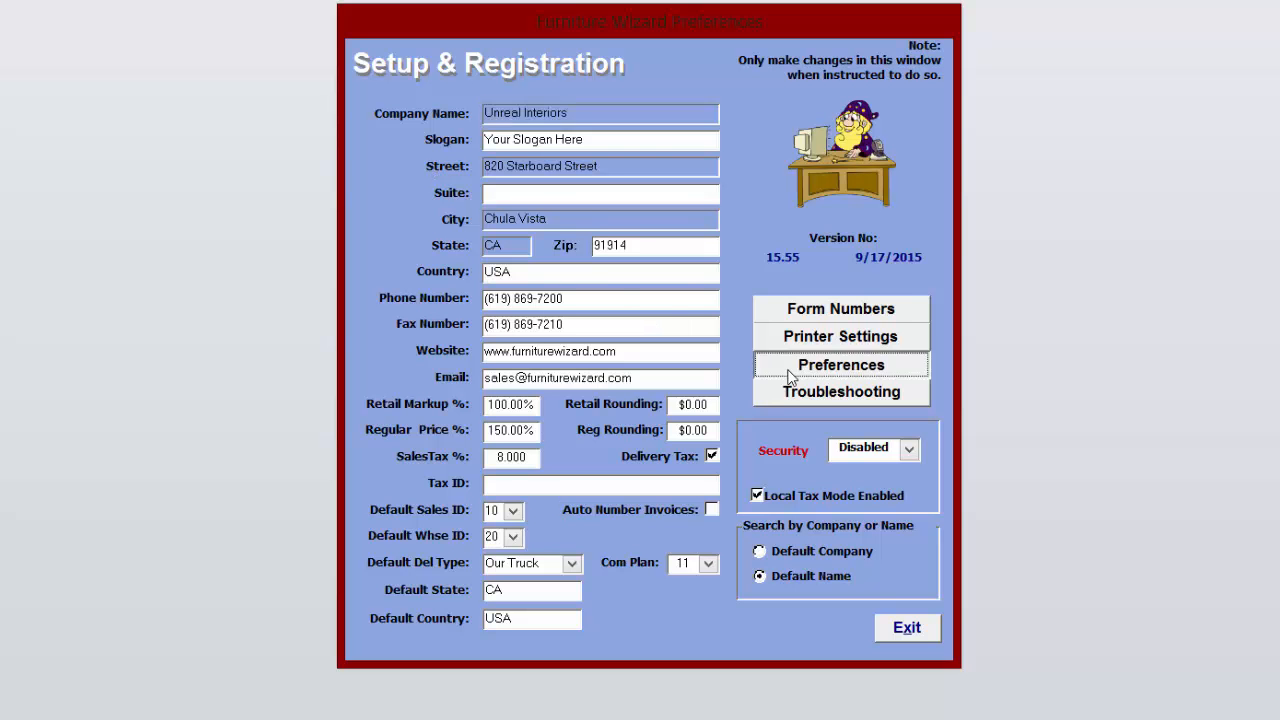
left_click(765, 487)
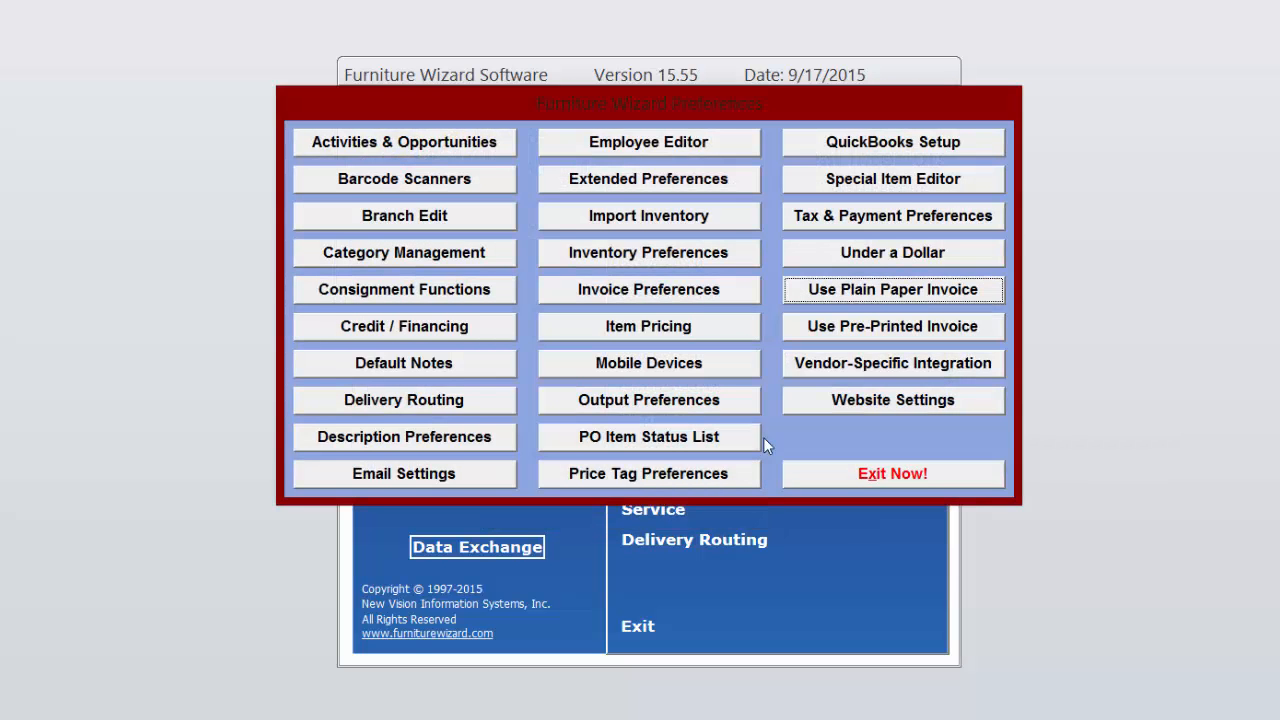
left_click(730, 182)
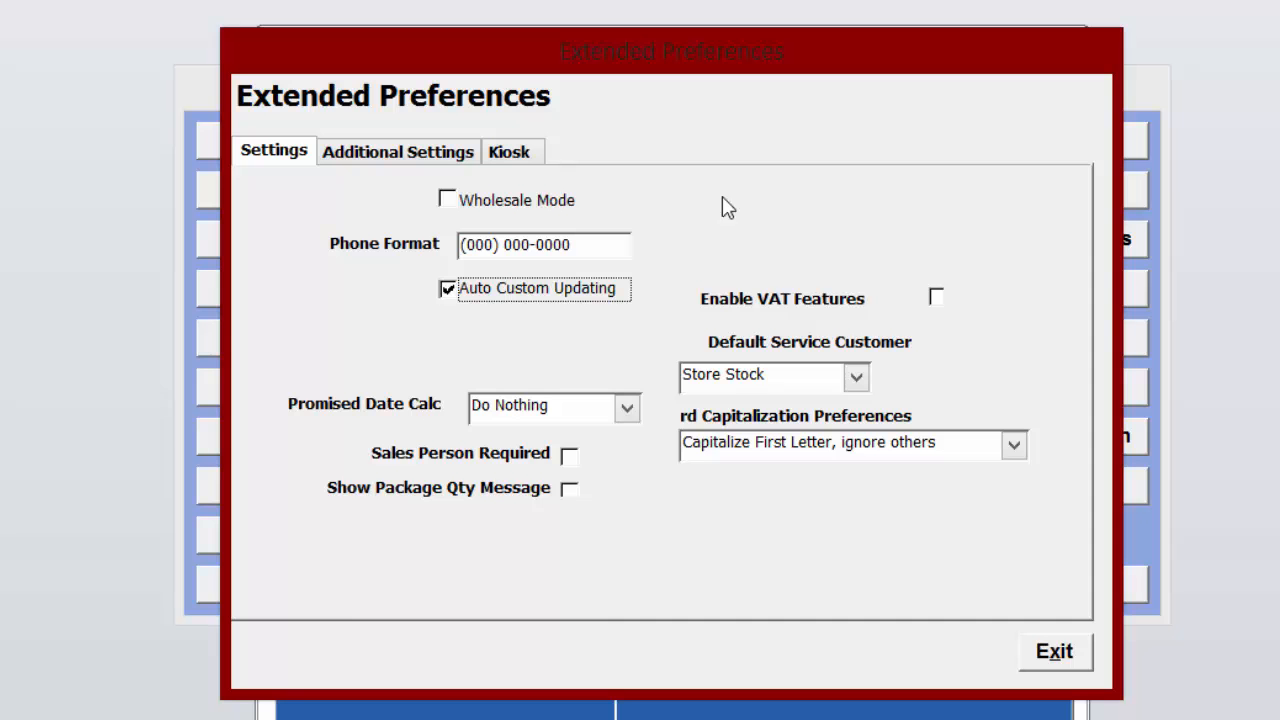
left_click(433, 163)
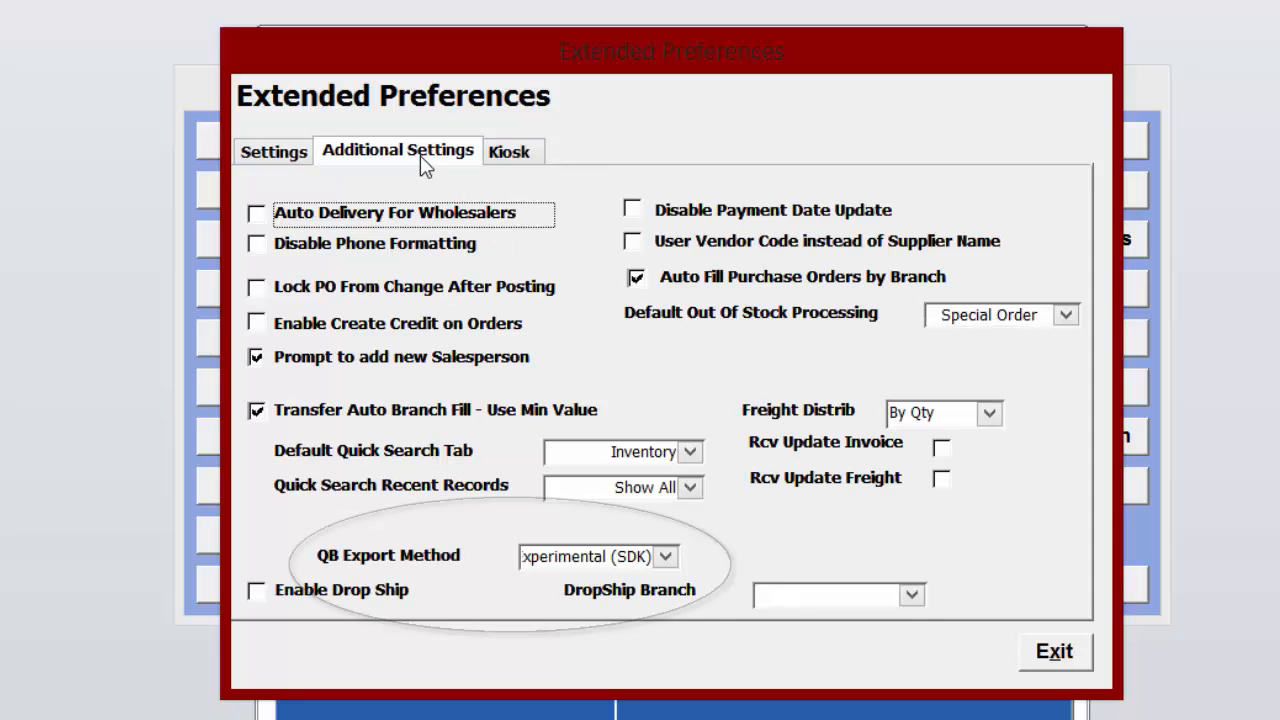
left_click(665, 558)
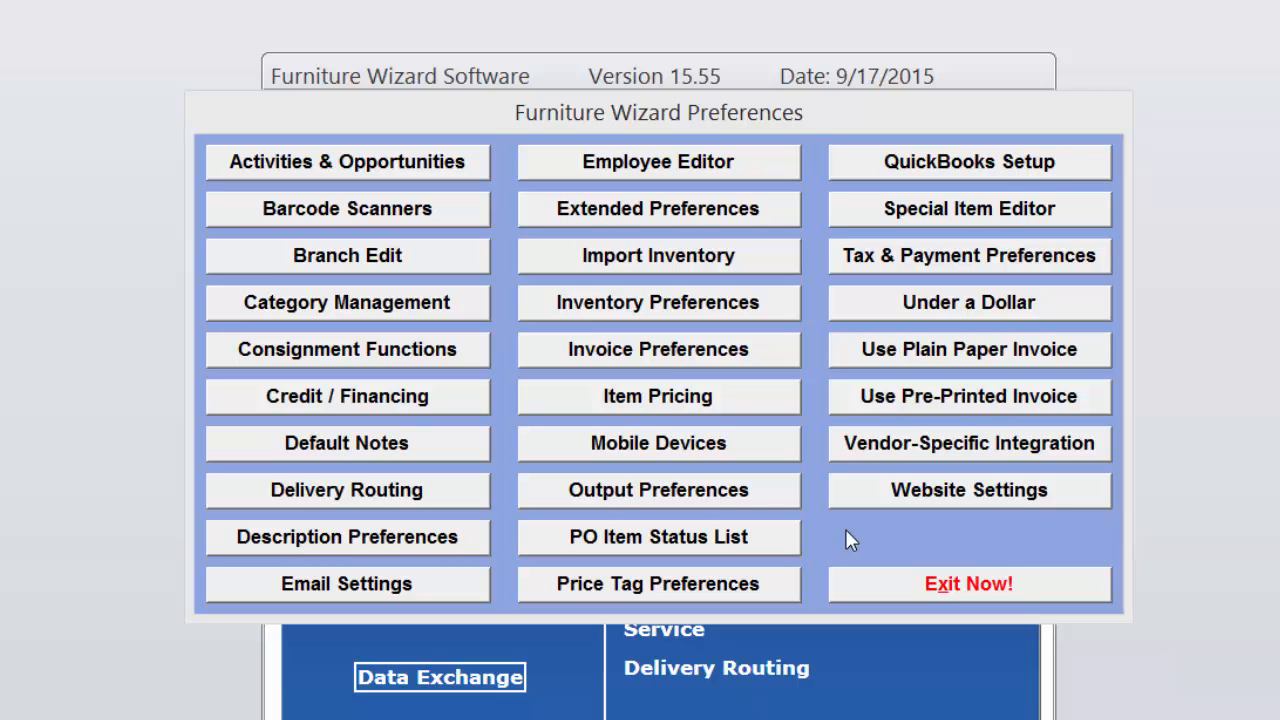
left_click(925, 162)
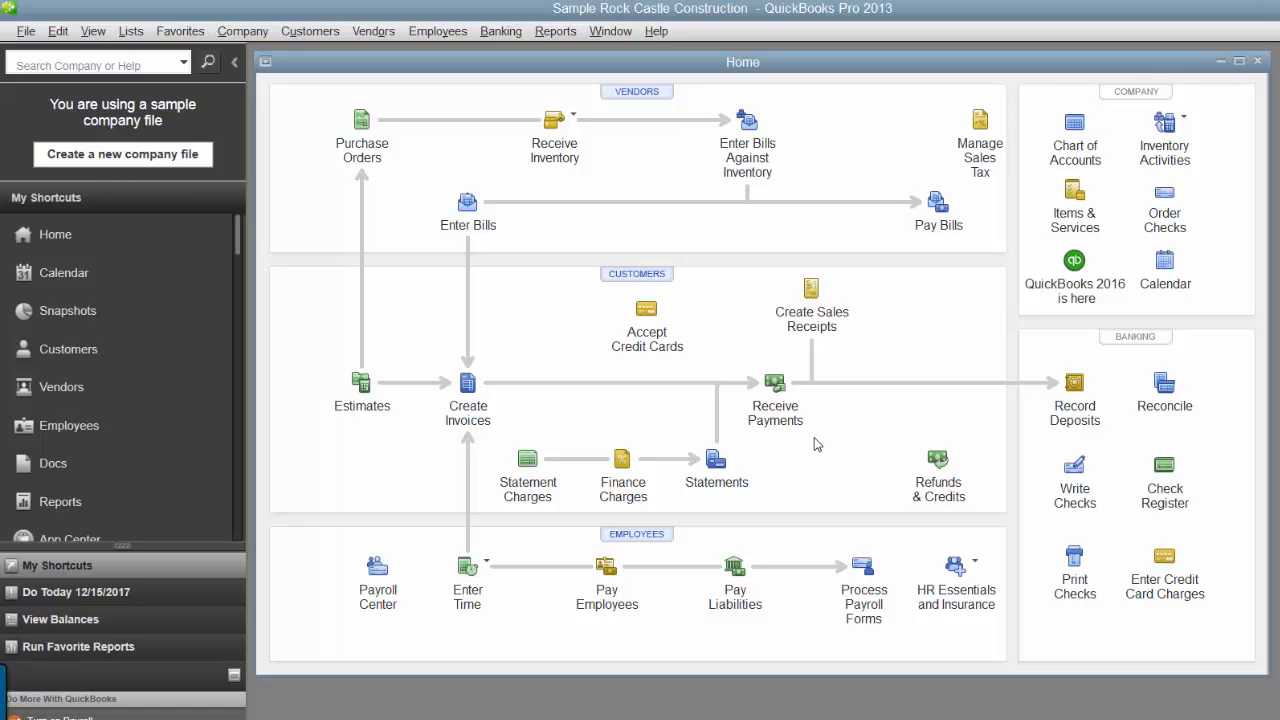
In QuickBooks, start exporting lists to IIF files and select Chart of Accounts, Vendor List, Employee List, Payment Terms List and Budgets
left_click(27, 33)
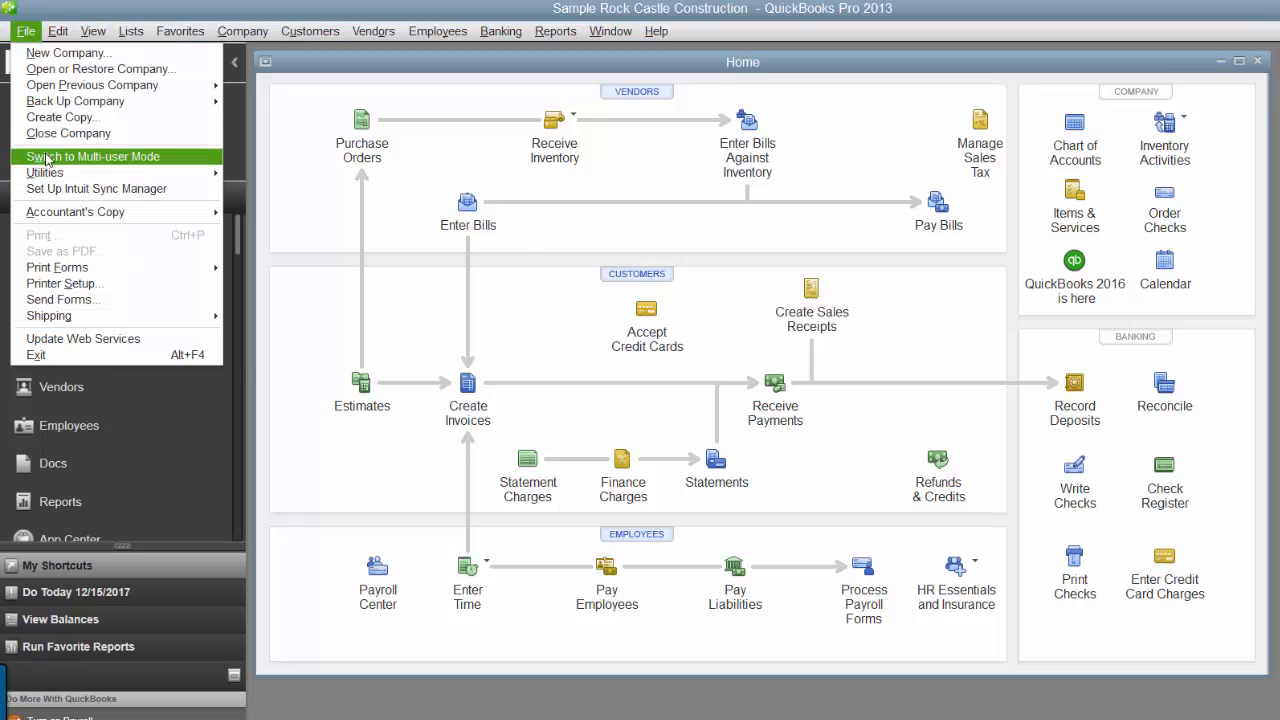
mouse_move(52, 174)
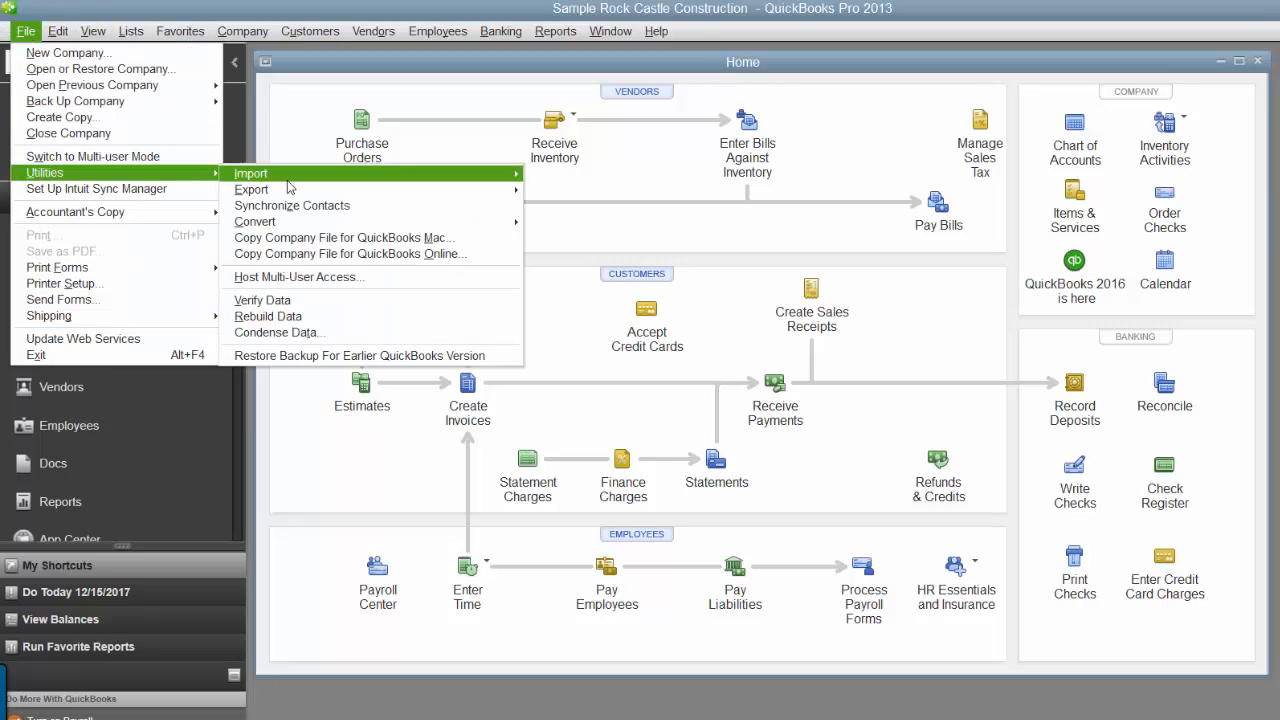
mouse_move(297, 194)
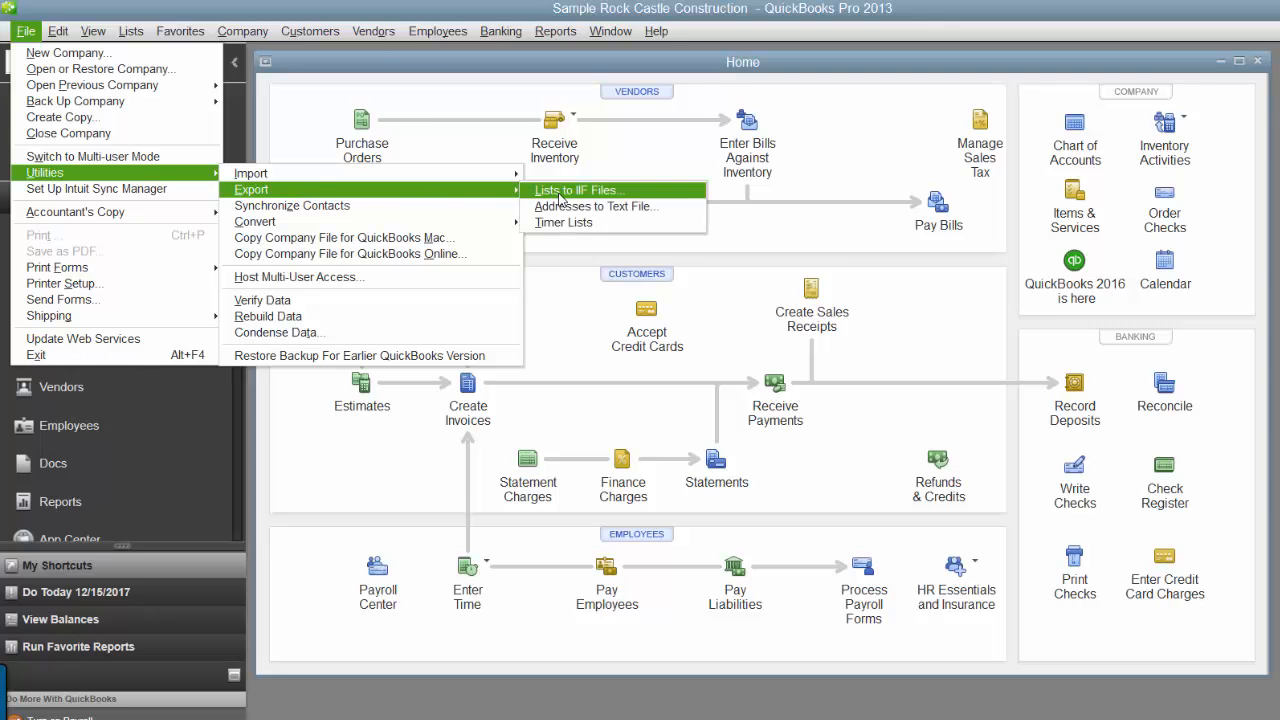
left_click(560, 190)
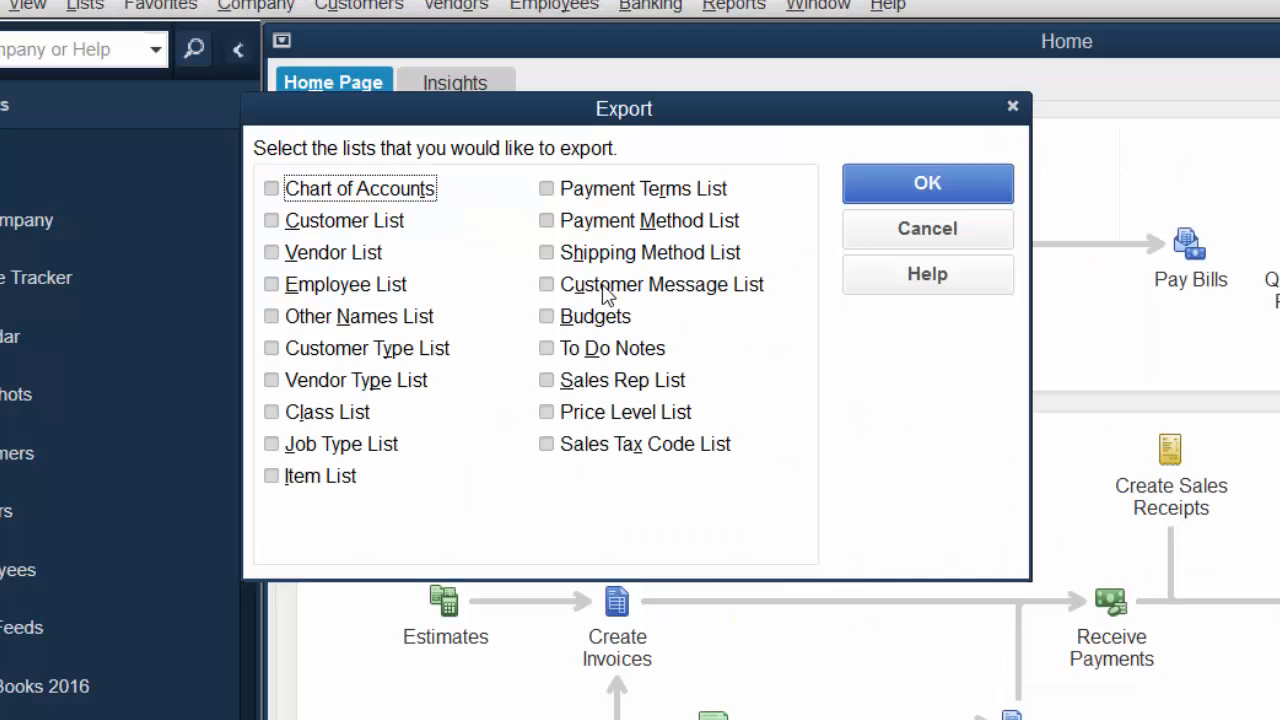
left_click(254, 126)
left_click(273, 253)
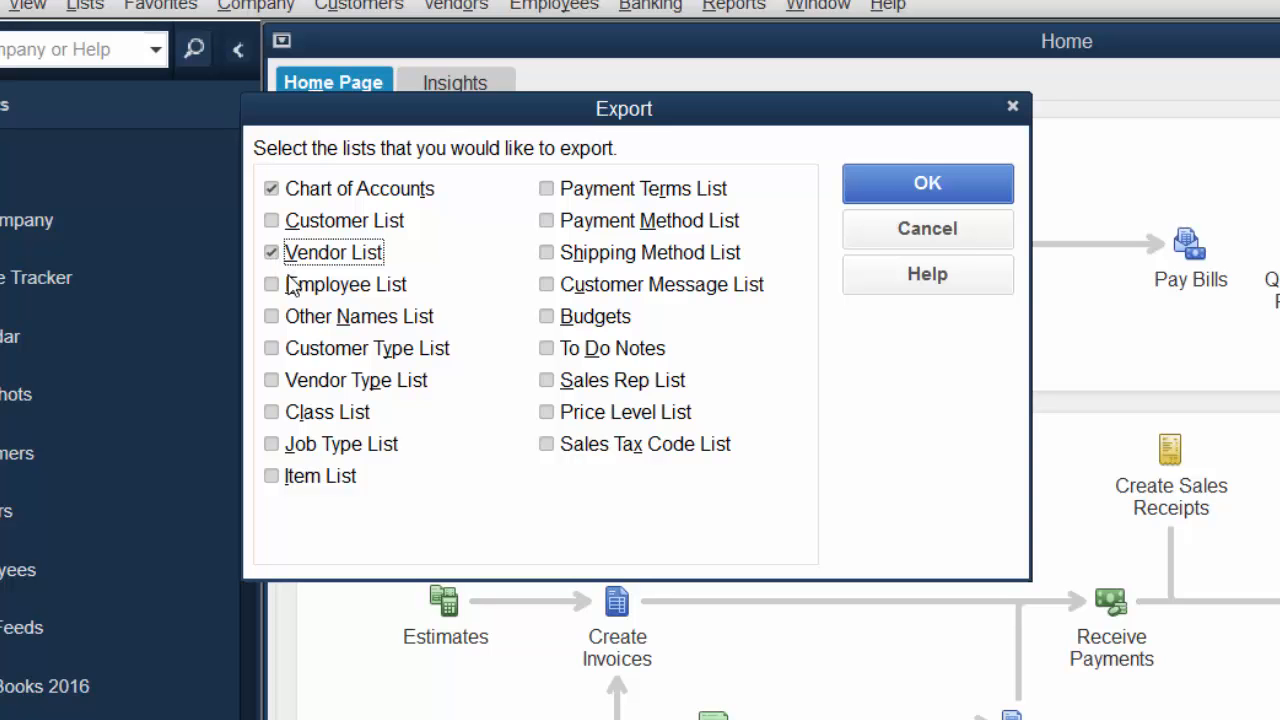
left_click(271, 285)
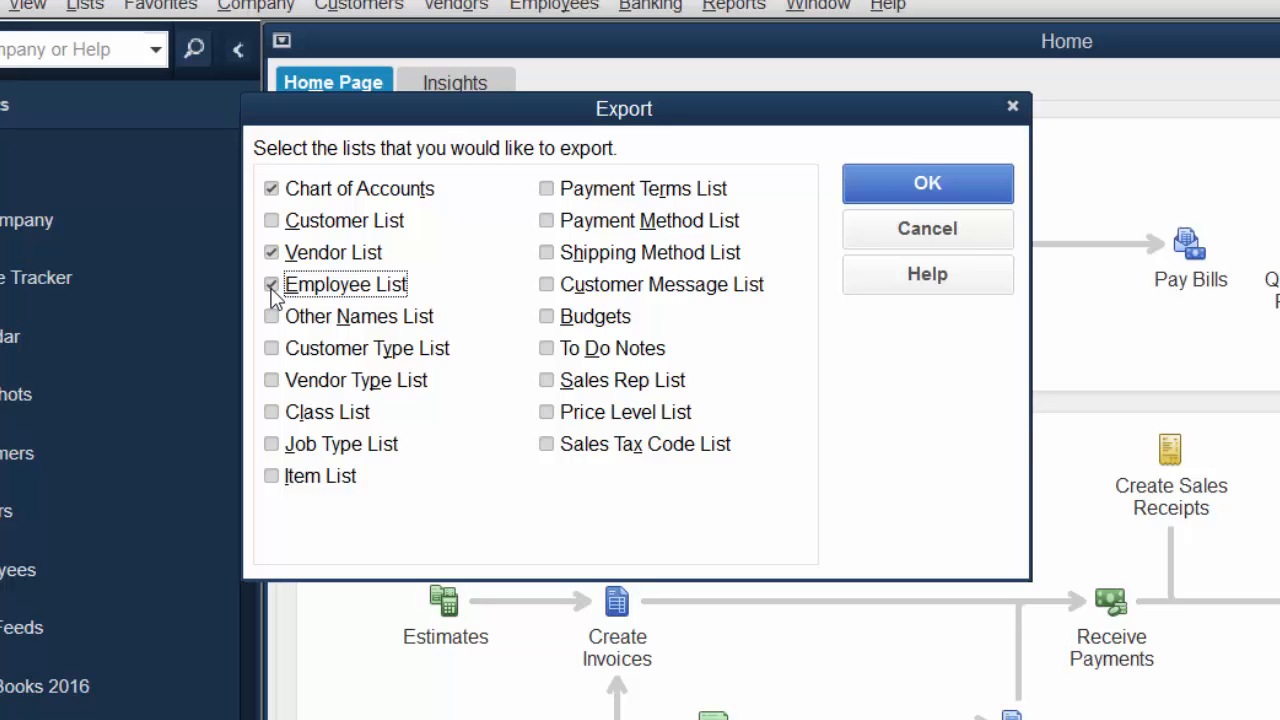
left_click(547, 190)
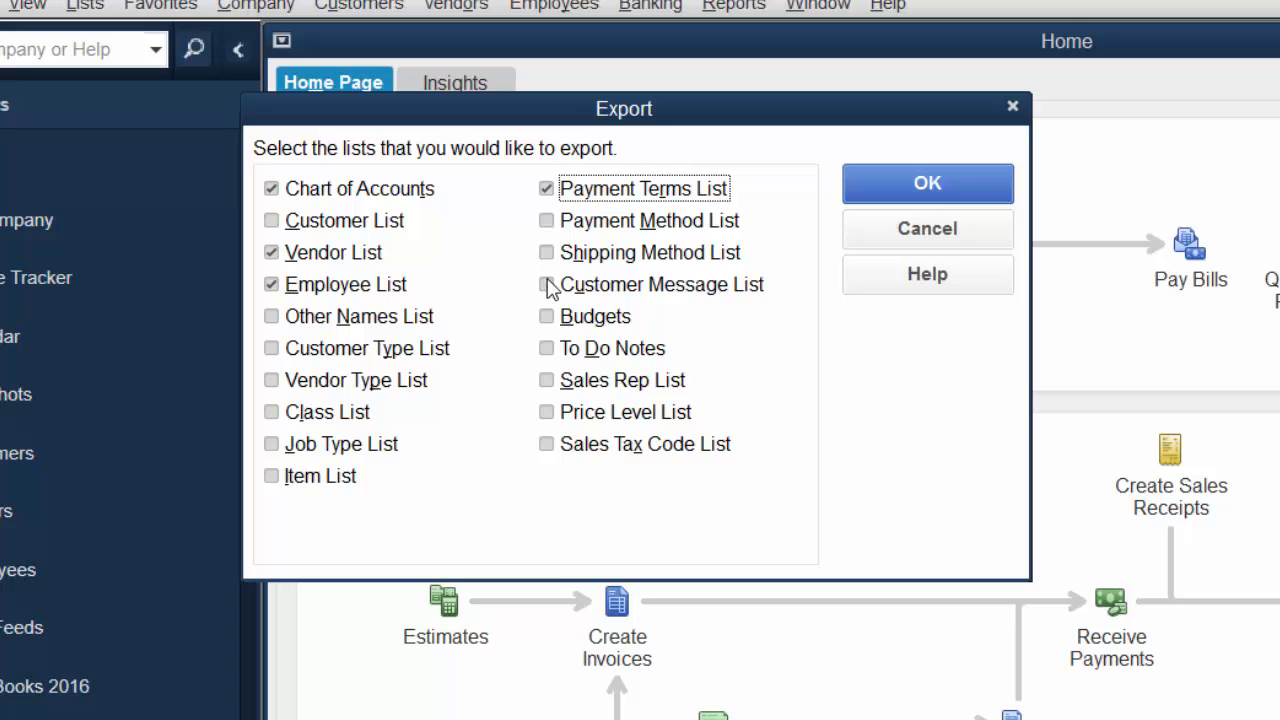
left_click(546, 317)
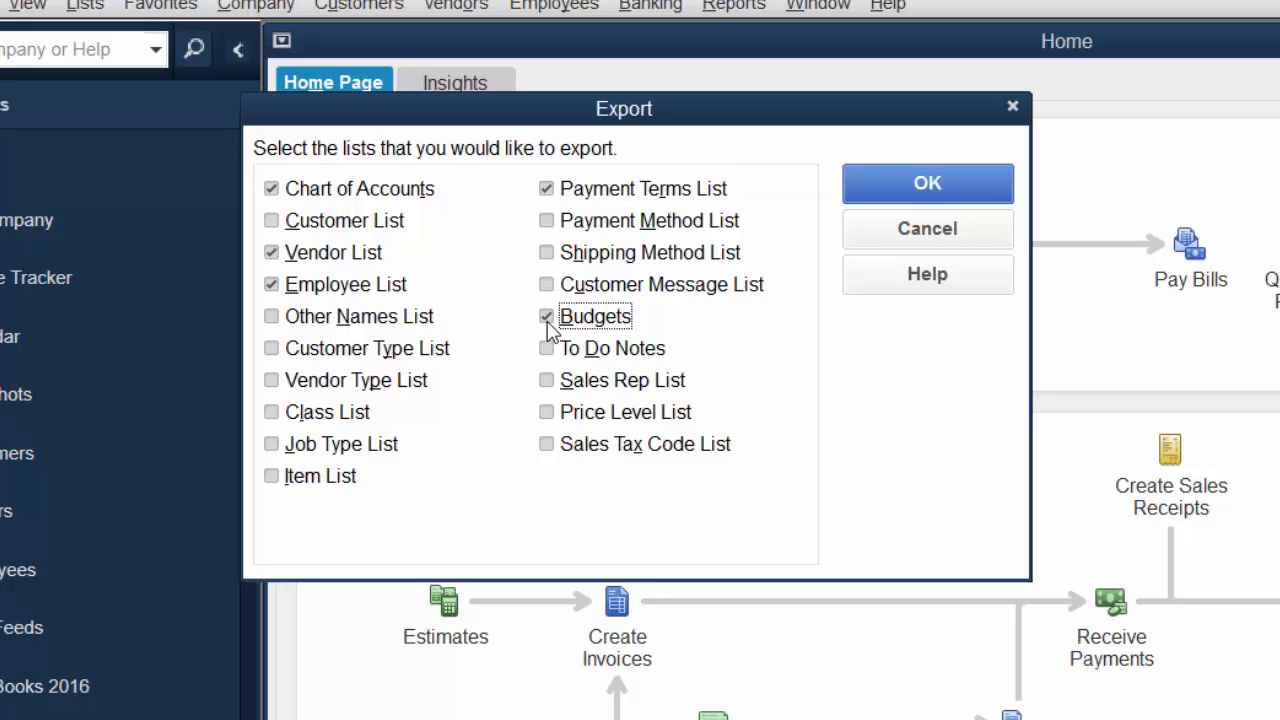
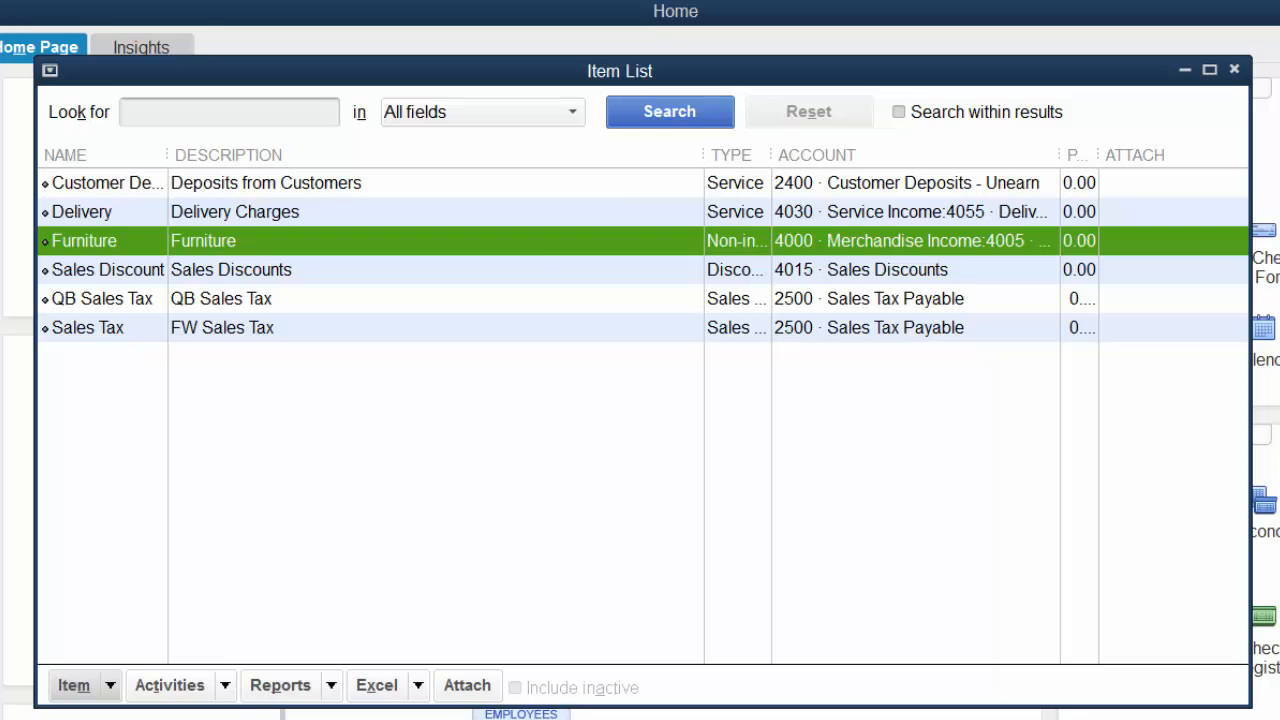
Review the Delivery, Sales Discount and Sales Tax items in the QuickBooks Item List
left_click(235, 212)
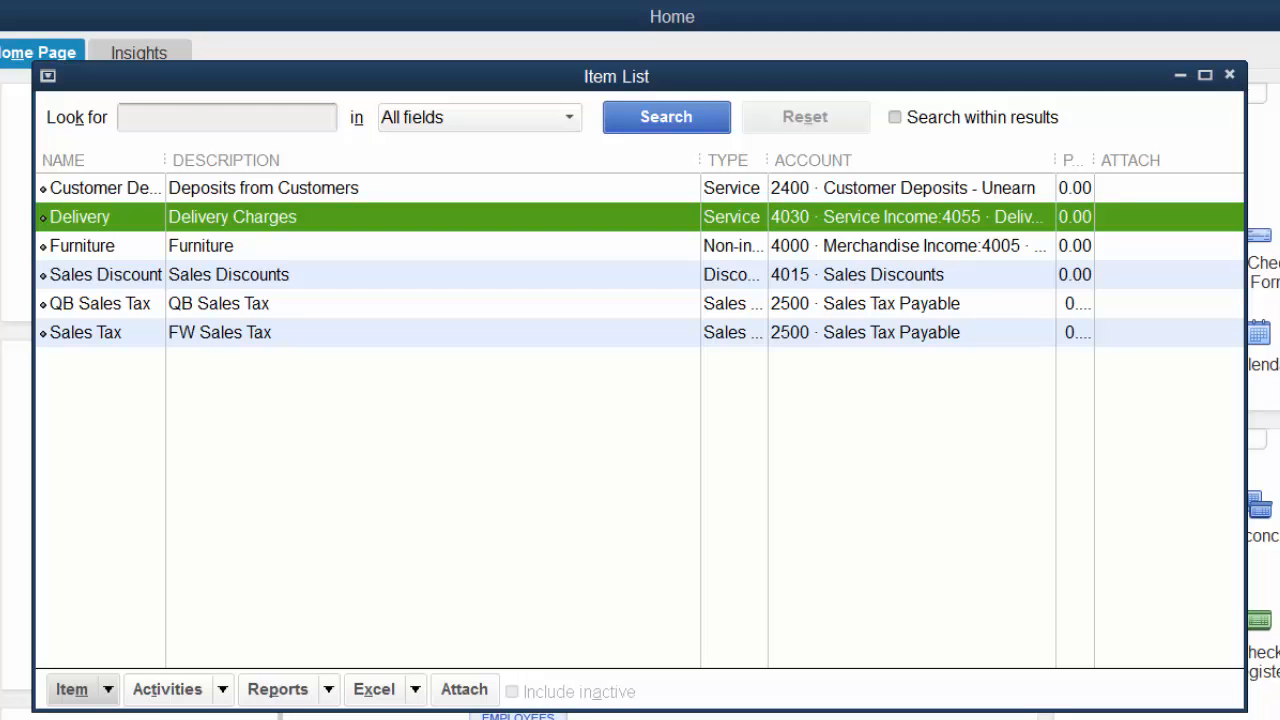
left_click(228, 275)
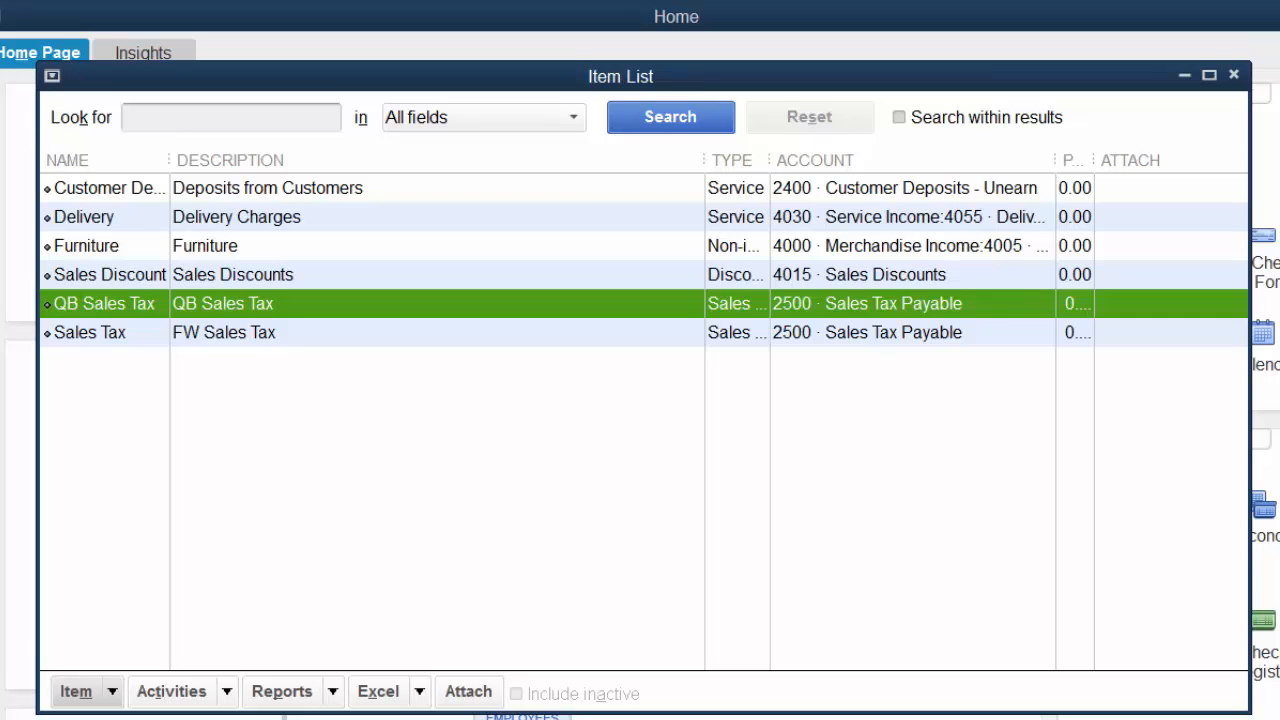
left_click(90, 332)
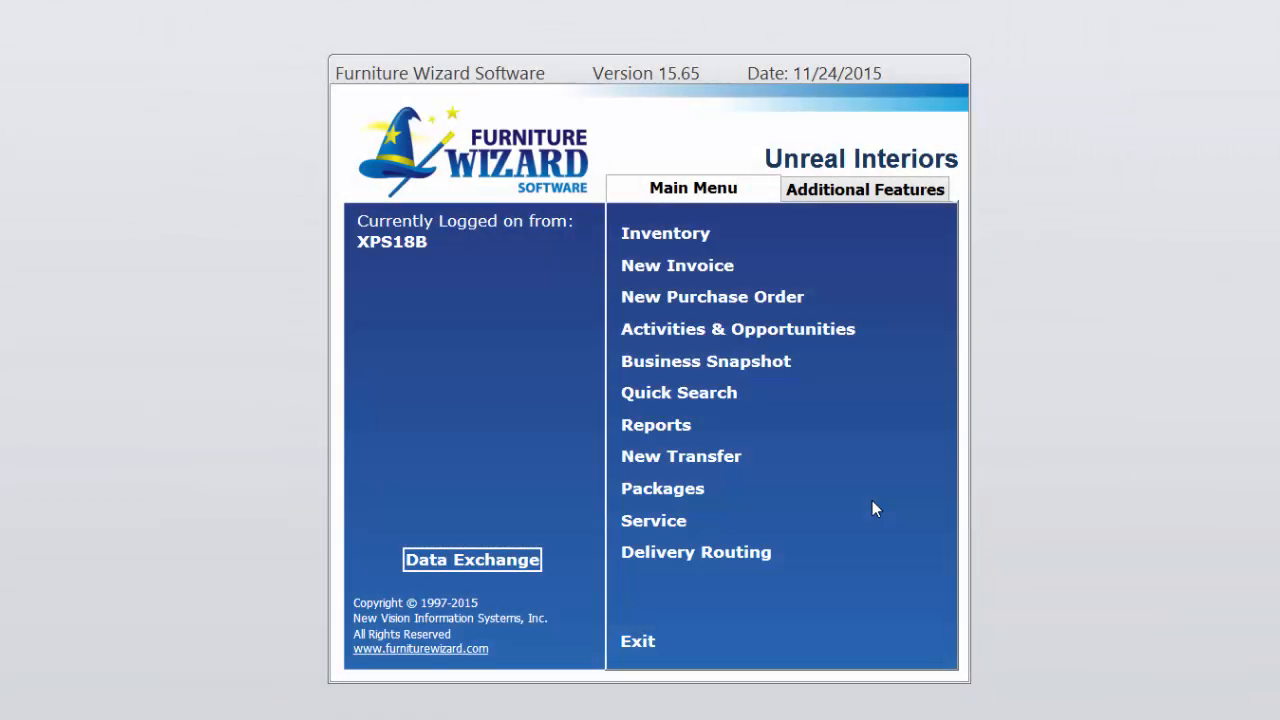
Start the QuickBooks Export and choose the Starter File company file in the Wizard folder on the C: drive
left_click(857, 189)
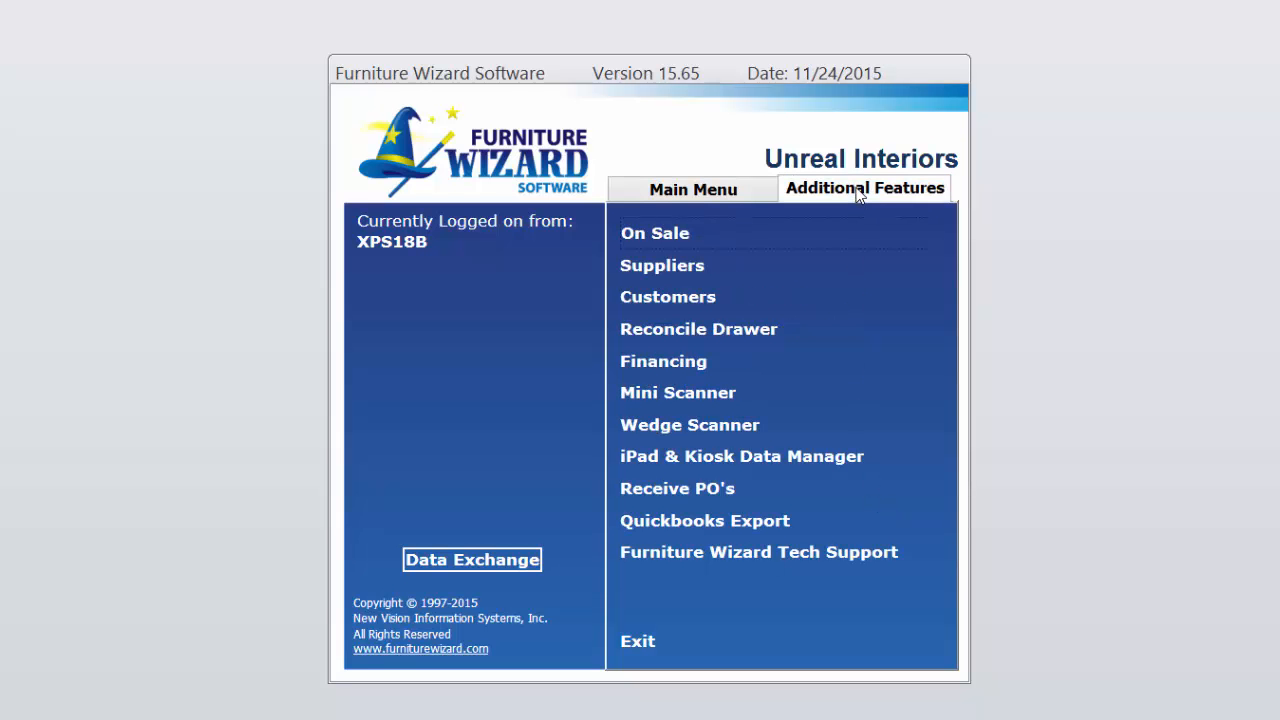
left_click(766, 524)
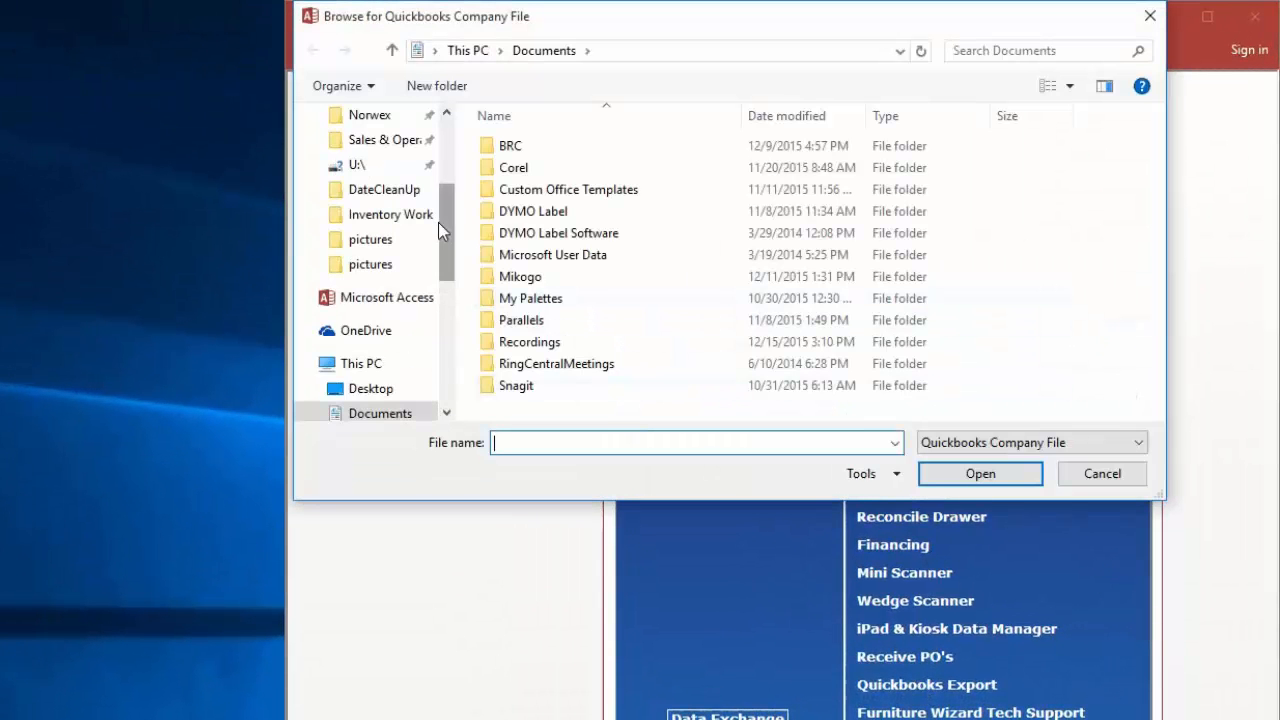
scroll(445, 200, "up", 3)
left_click(355, 215)
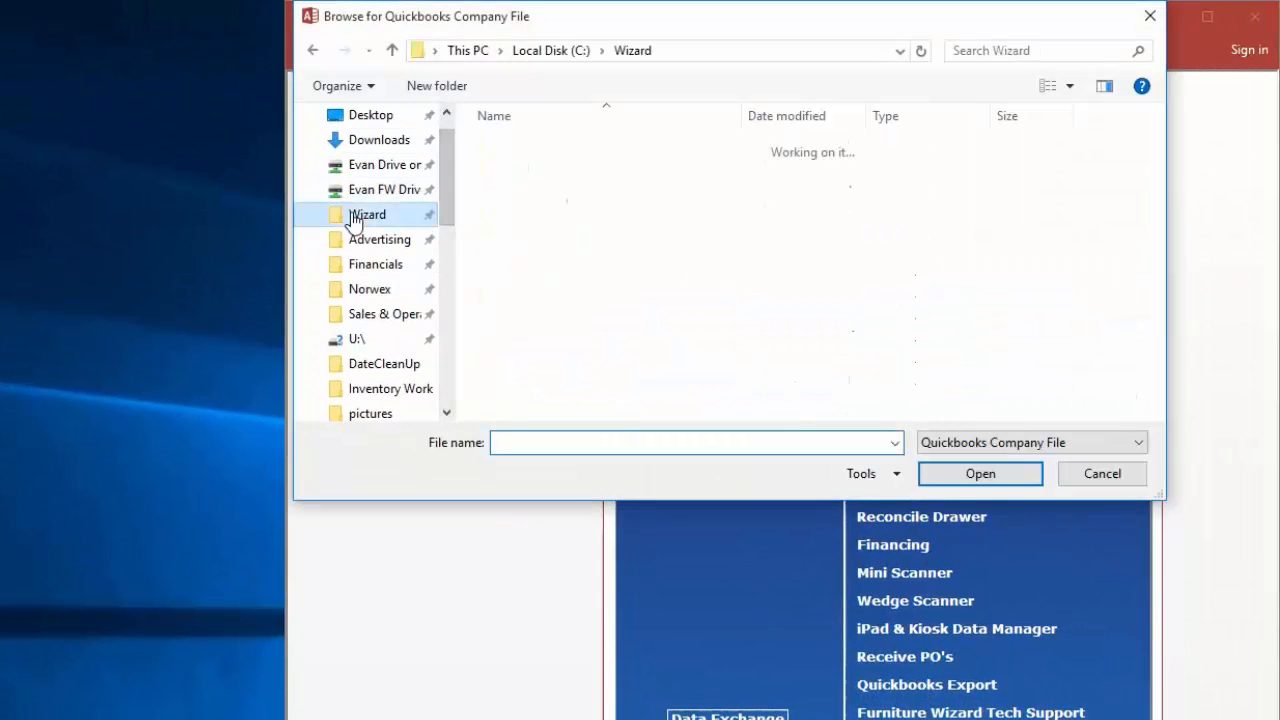
left_click(518, 388)
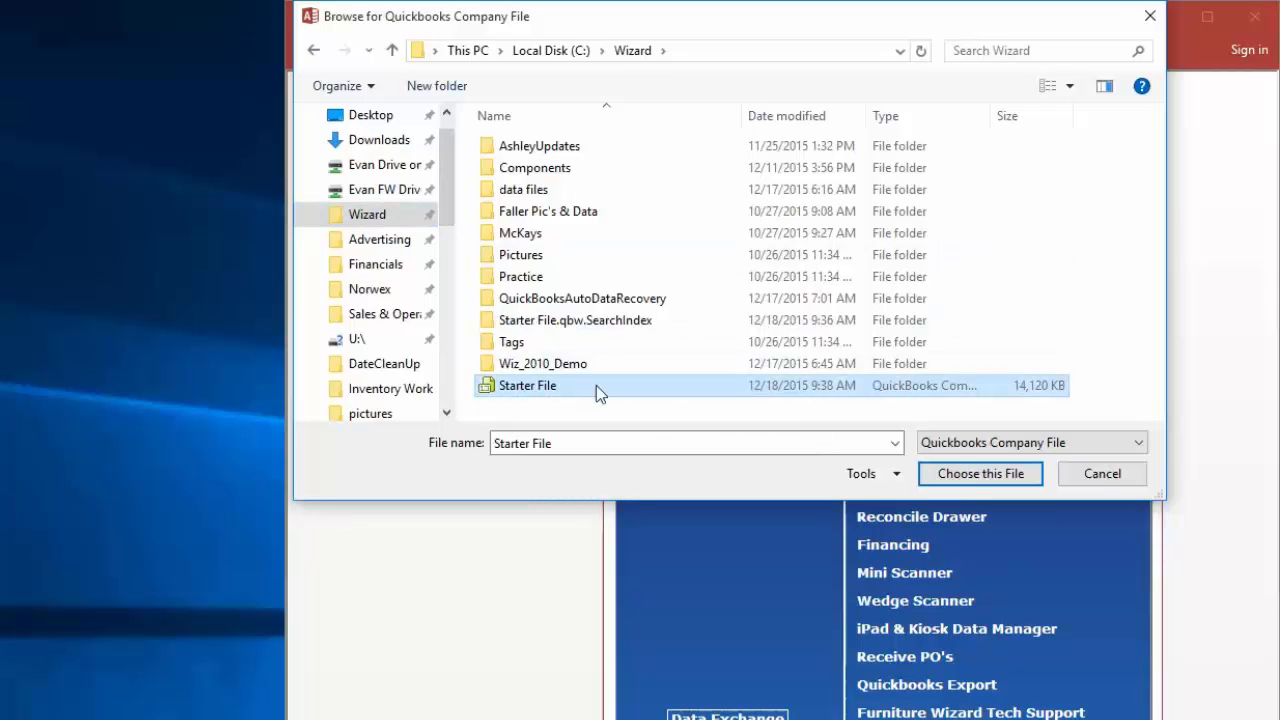
left_click(985, 478)
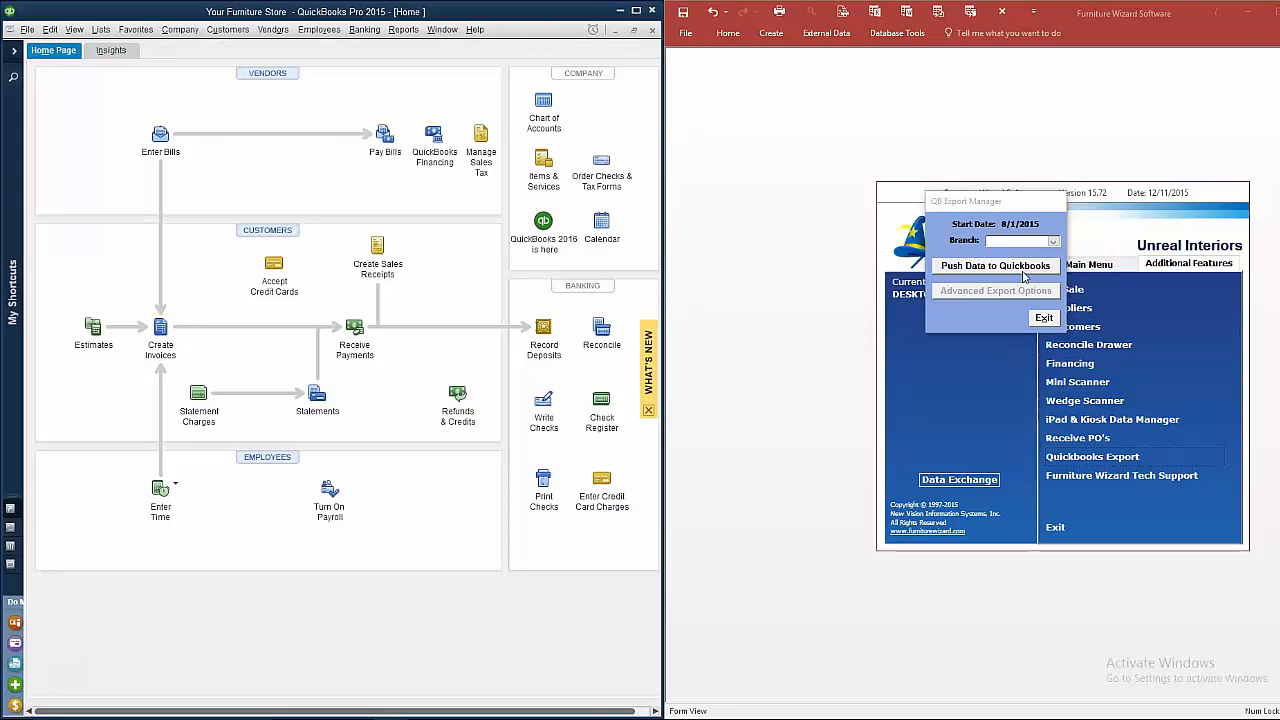
Push the data to QuickBooks and allow Furniture Wizard access whenever this QuickBooks company file is open
left_click(1022, 267)
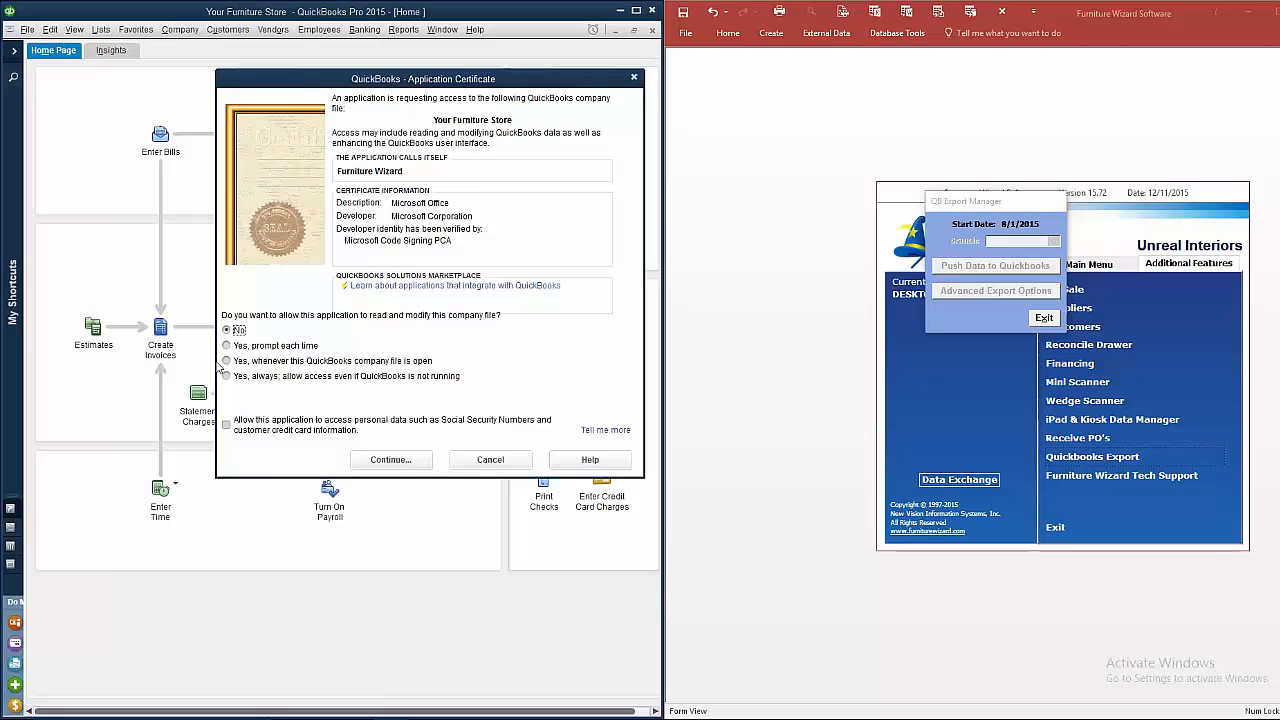
left_click(229, 363)
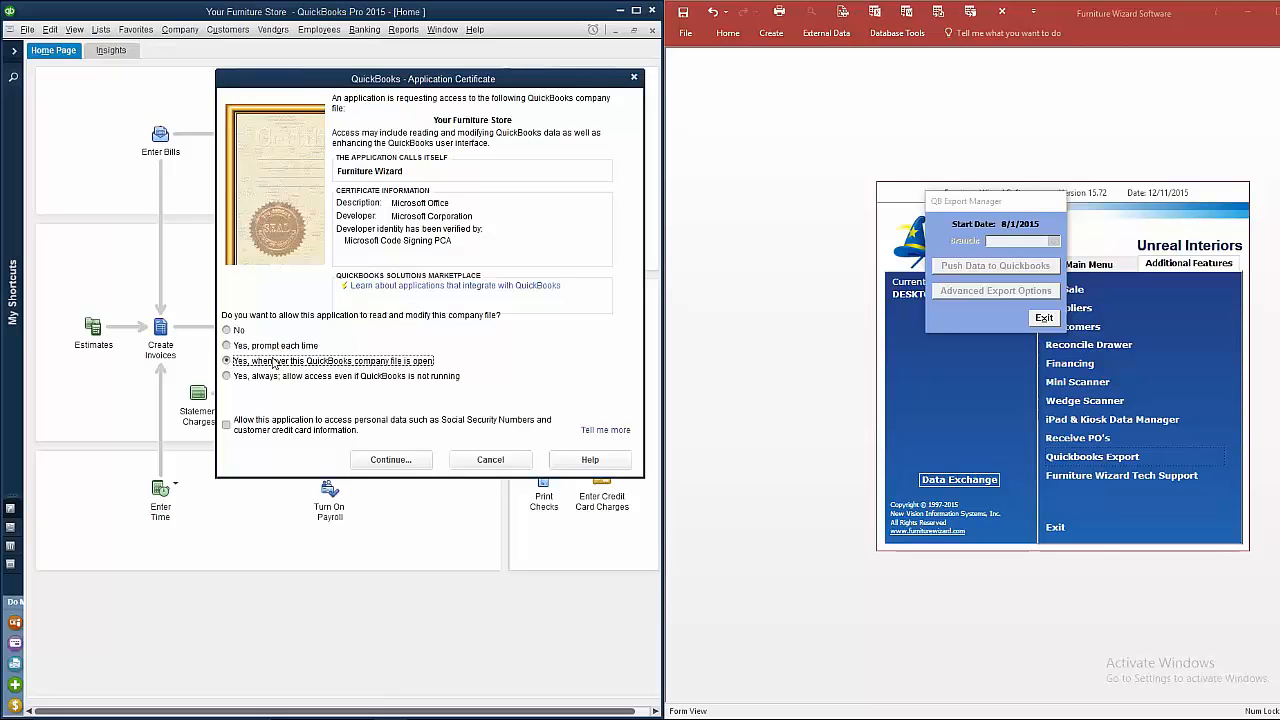
left_click(403, 465)
left_click(372, 382)
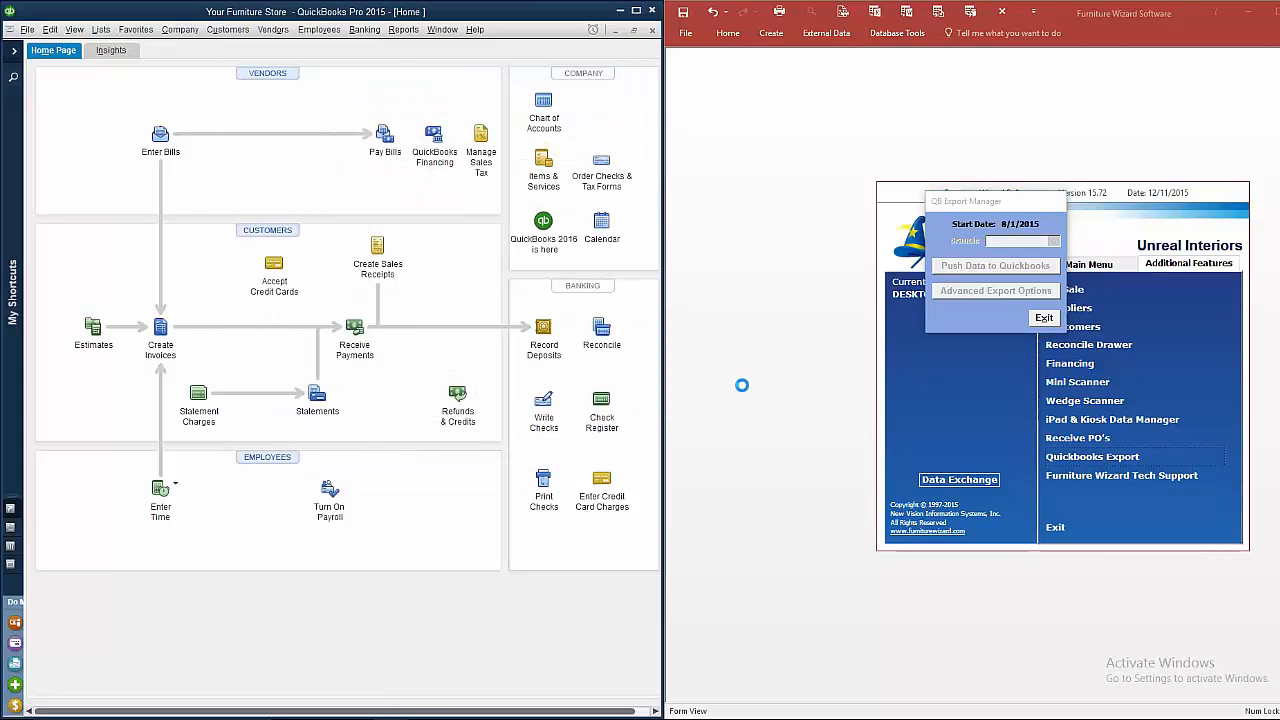
Review the customers, invoices and received payments in the QuickBooks Customer Center, and dismiss the push summary
left_click(267, 230)
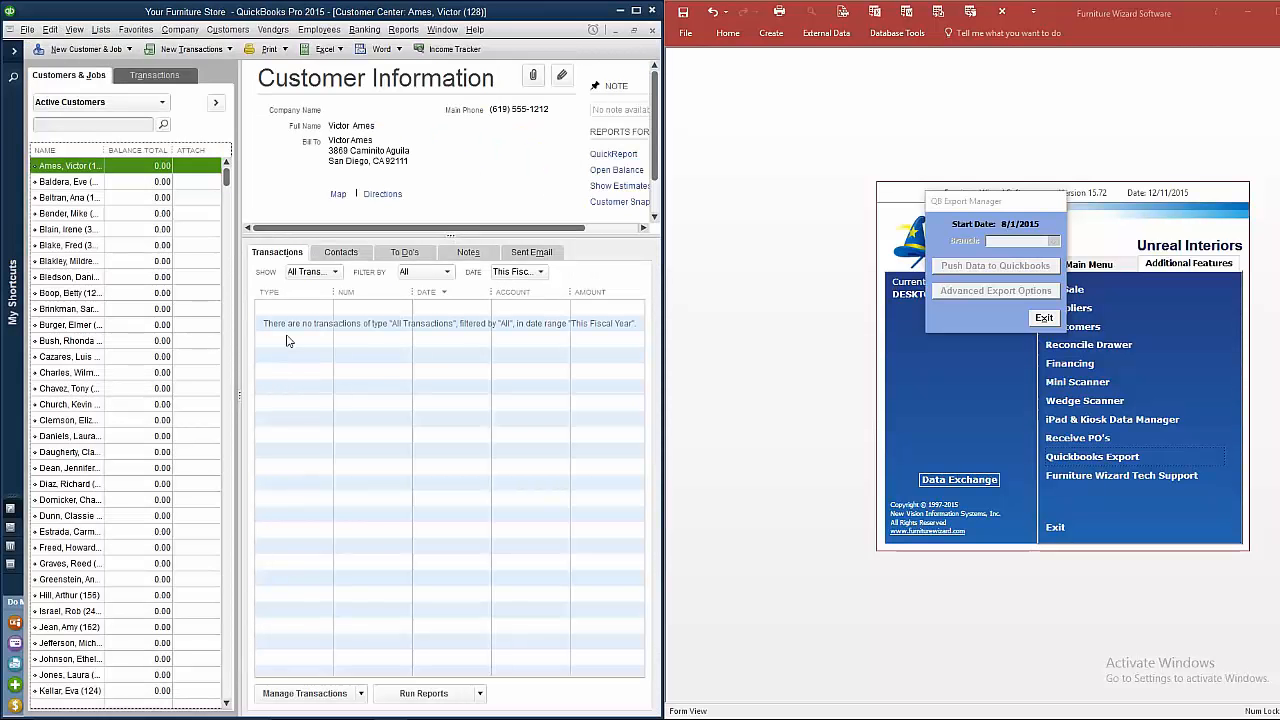
left_click(164, 78)
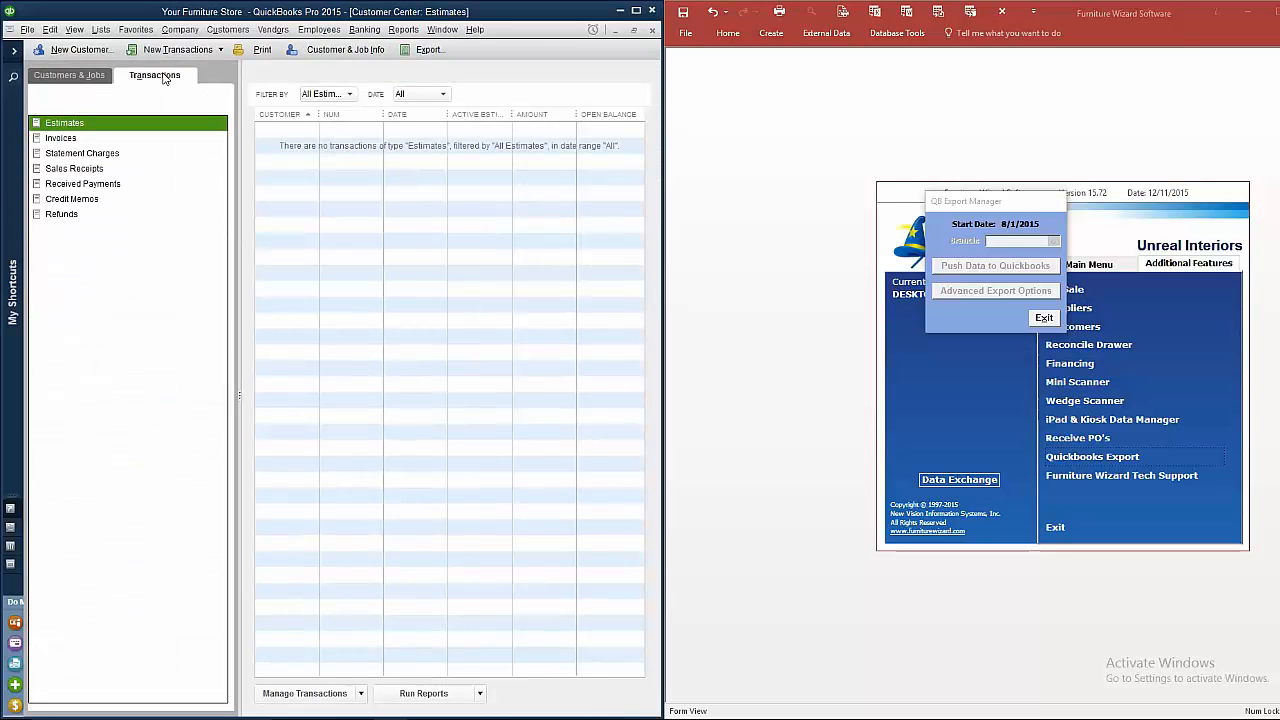
left_click(72, 139)
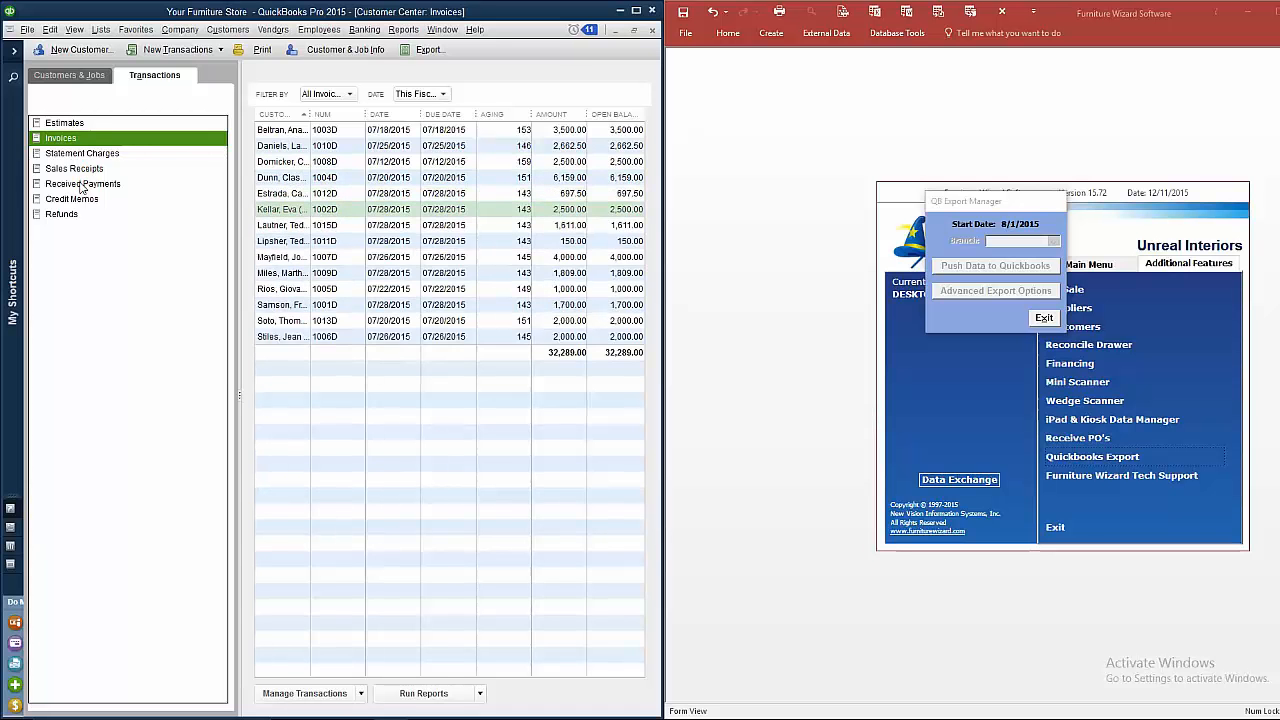
left_click(81, 185)
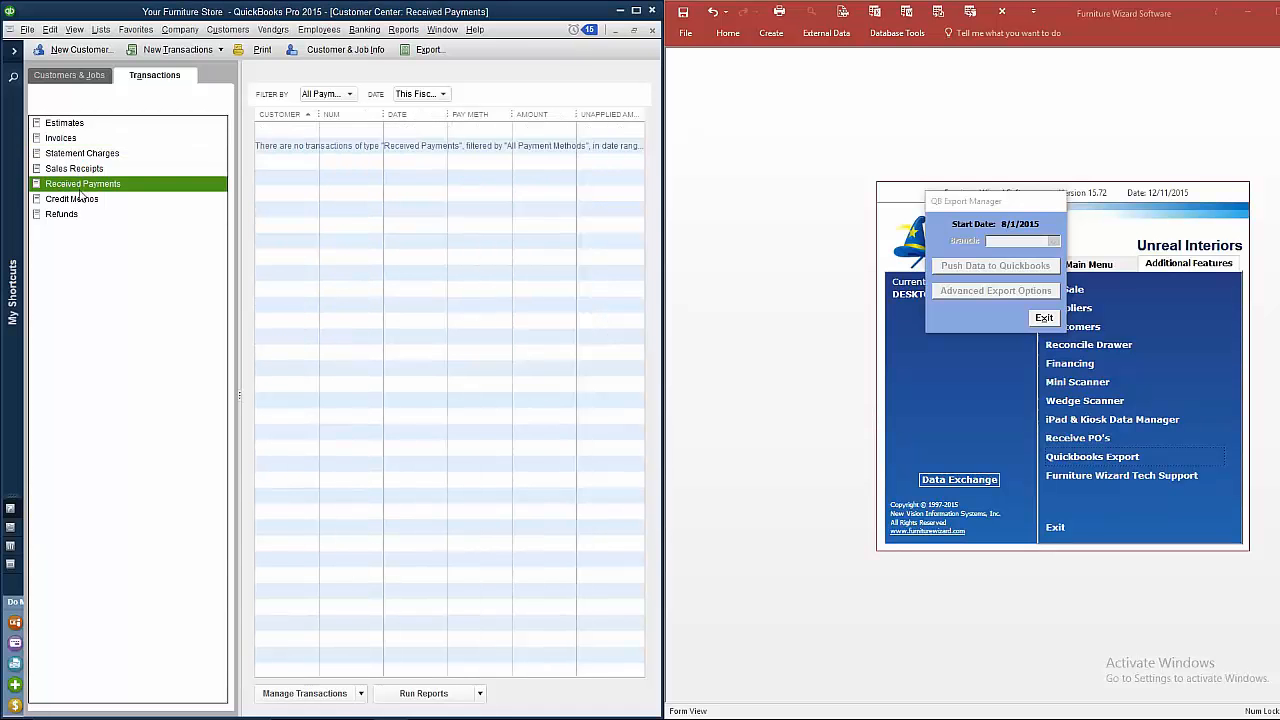
left_click(76, 141)
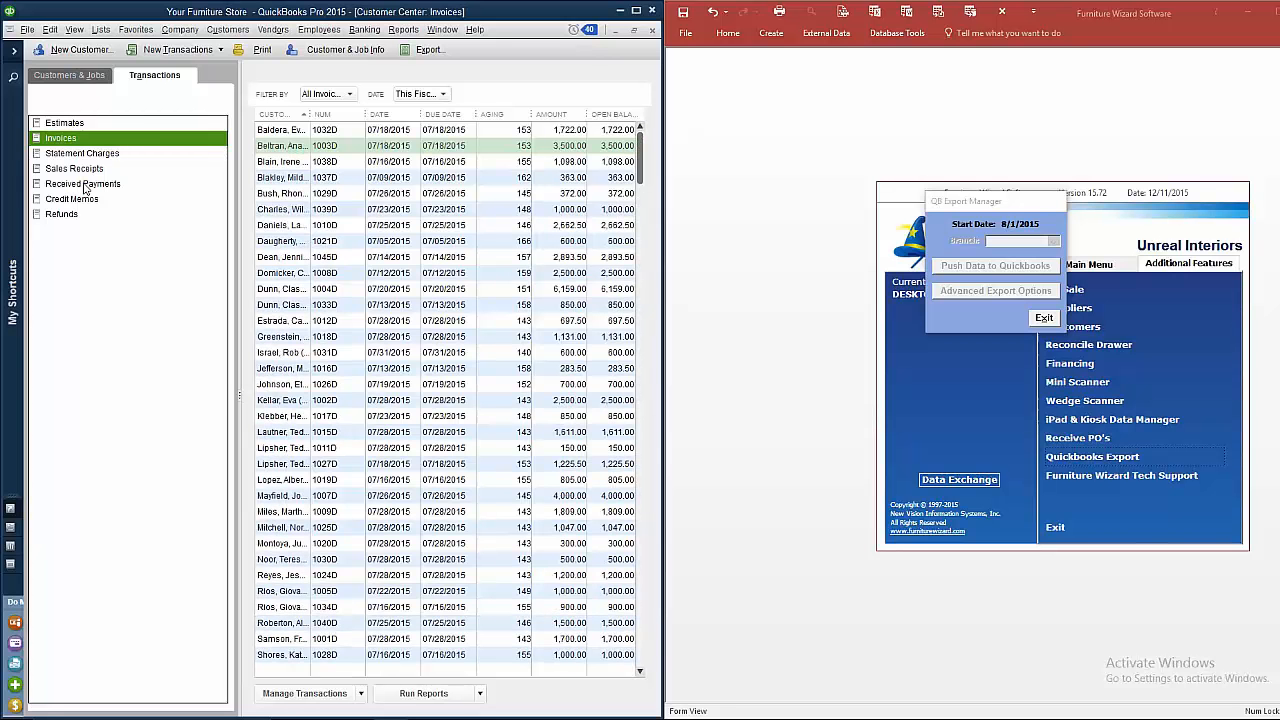
left_click(84, 185)
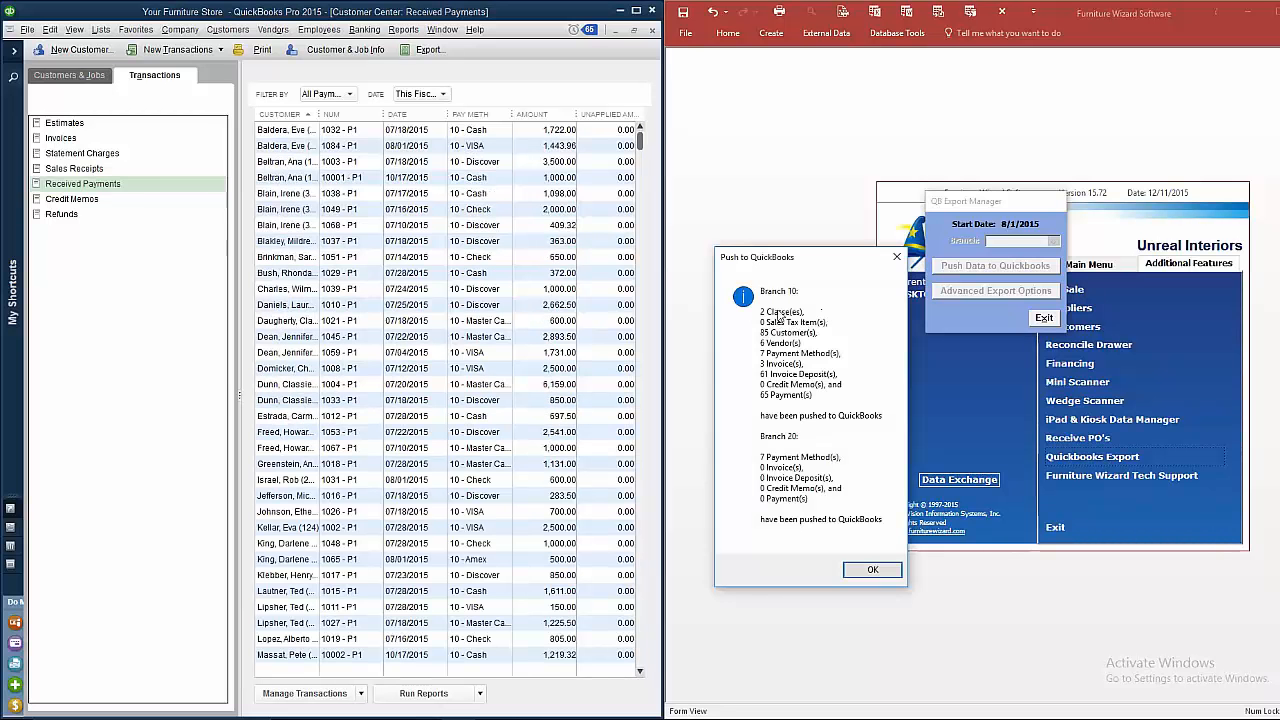
left_click(872, 570)
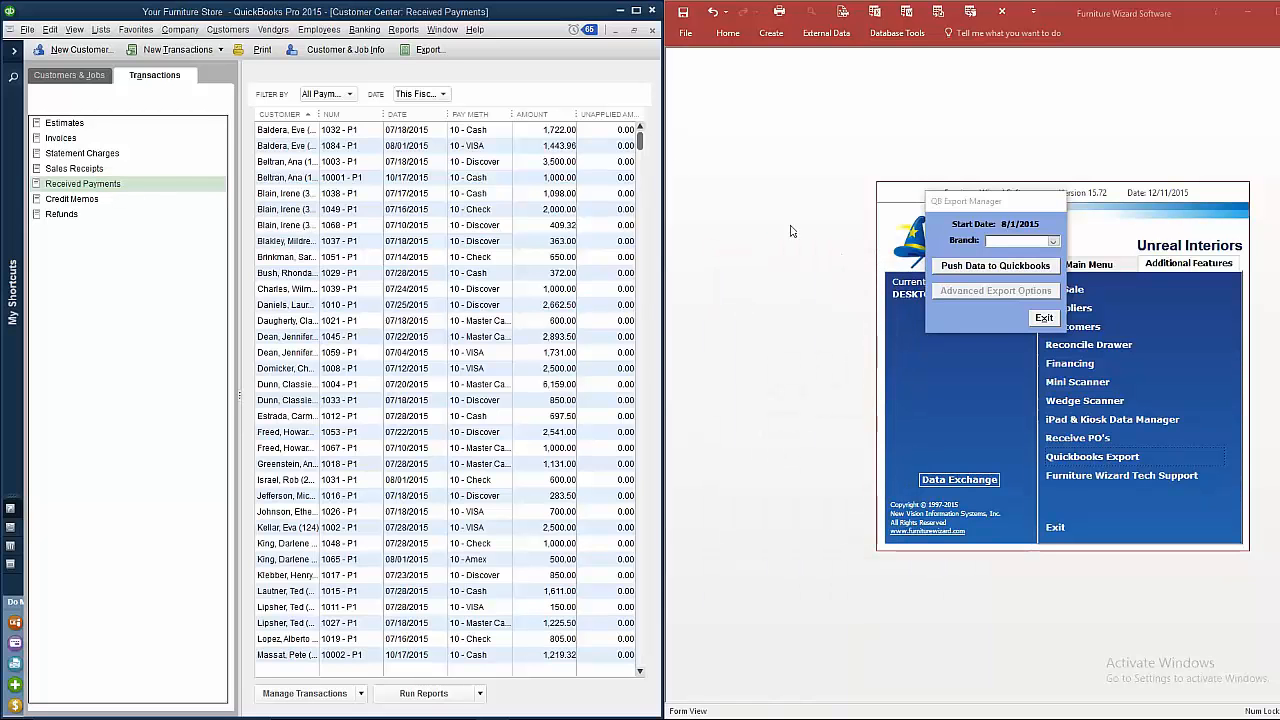
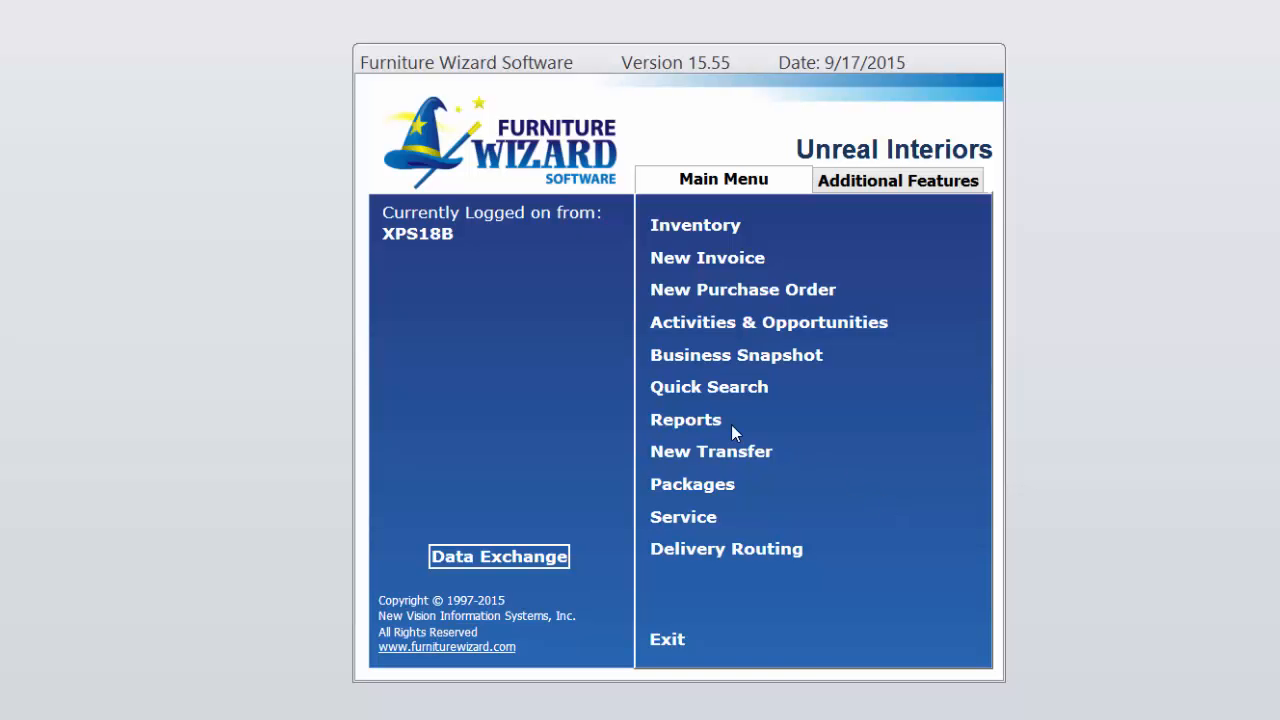
Look up report number 231 in Furniture Wizard, and preview the Sales Tax Report Extended by Complete Date for 10/1/2015 to 10/20/2015
left_click(711, 422)
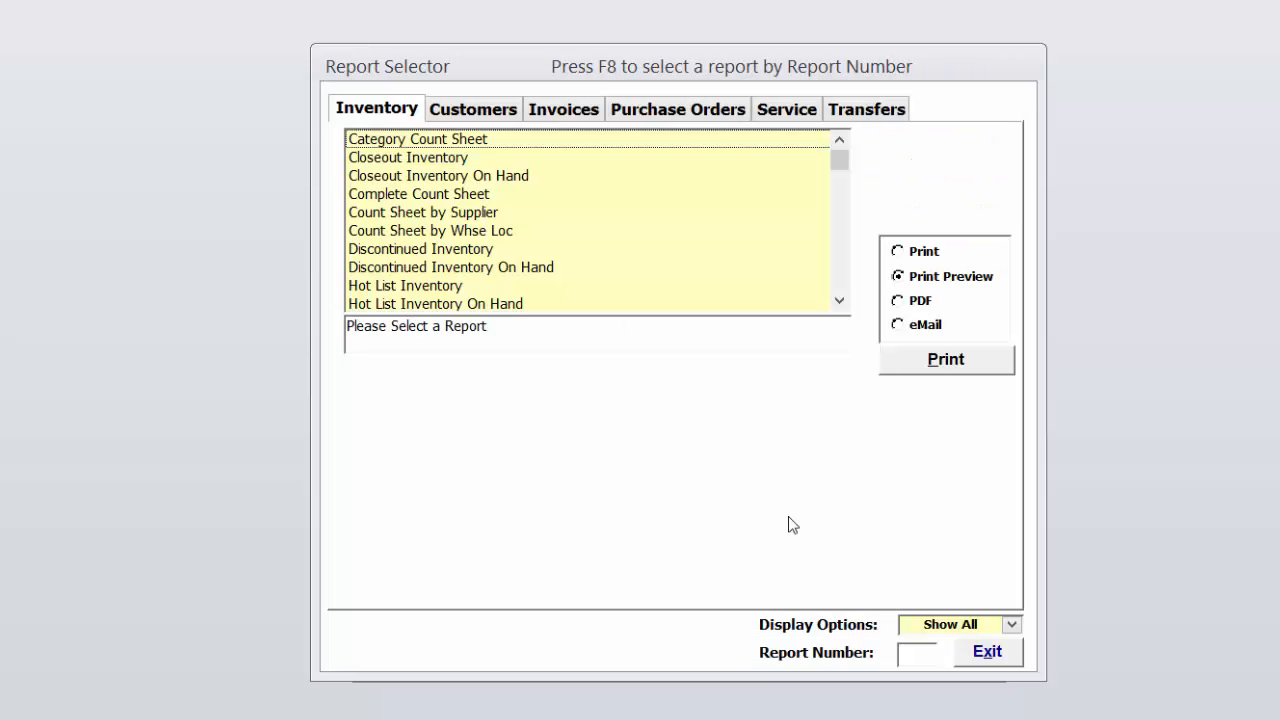
key("F8")
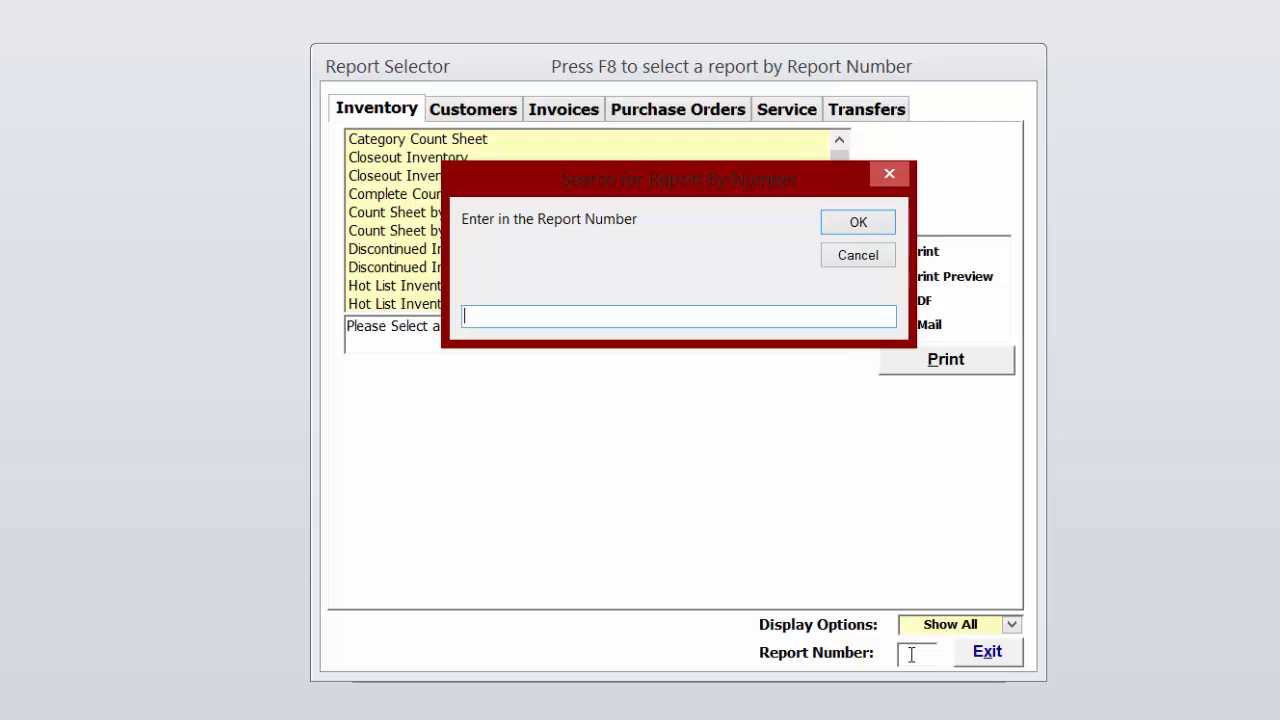
type("231")
left_click(872, 225)
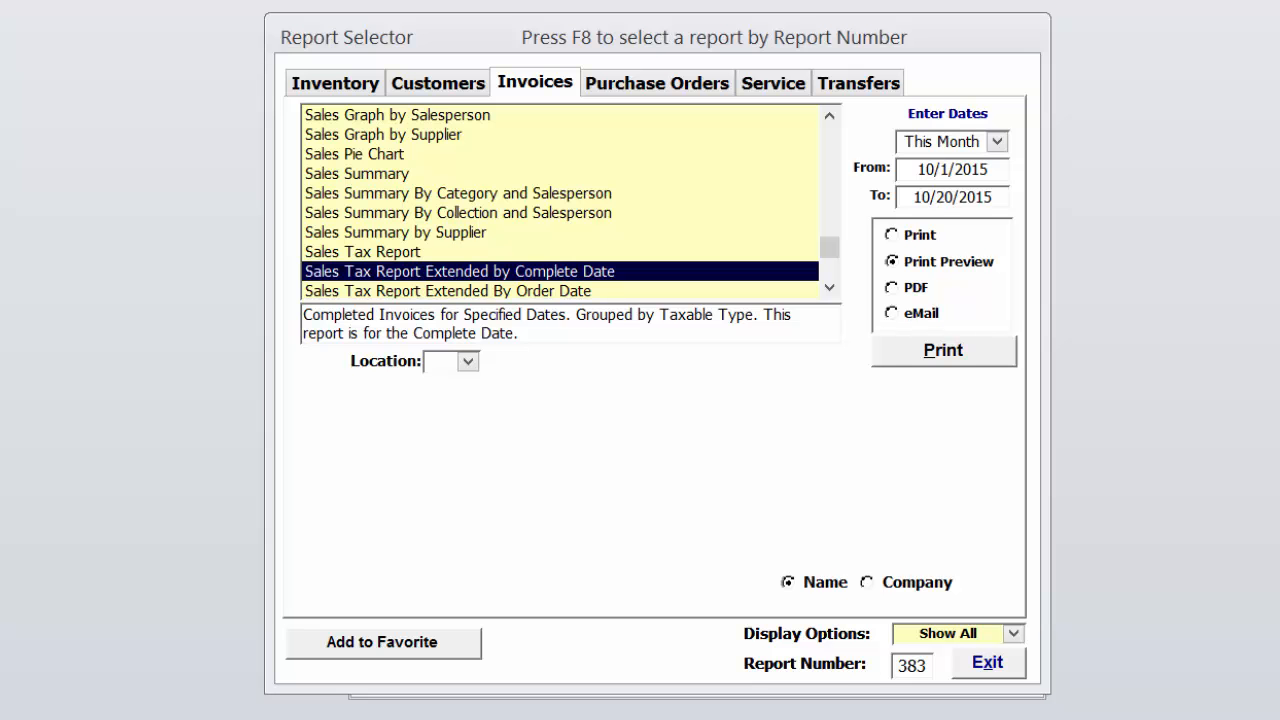
key("alt+p")
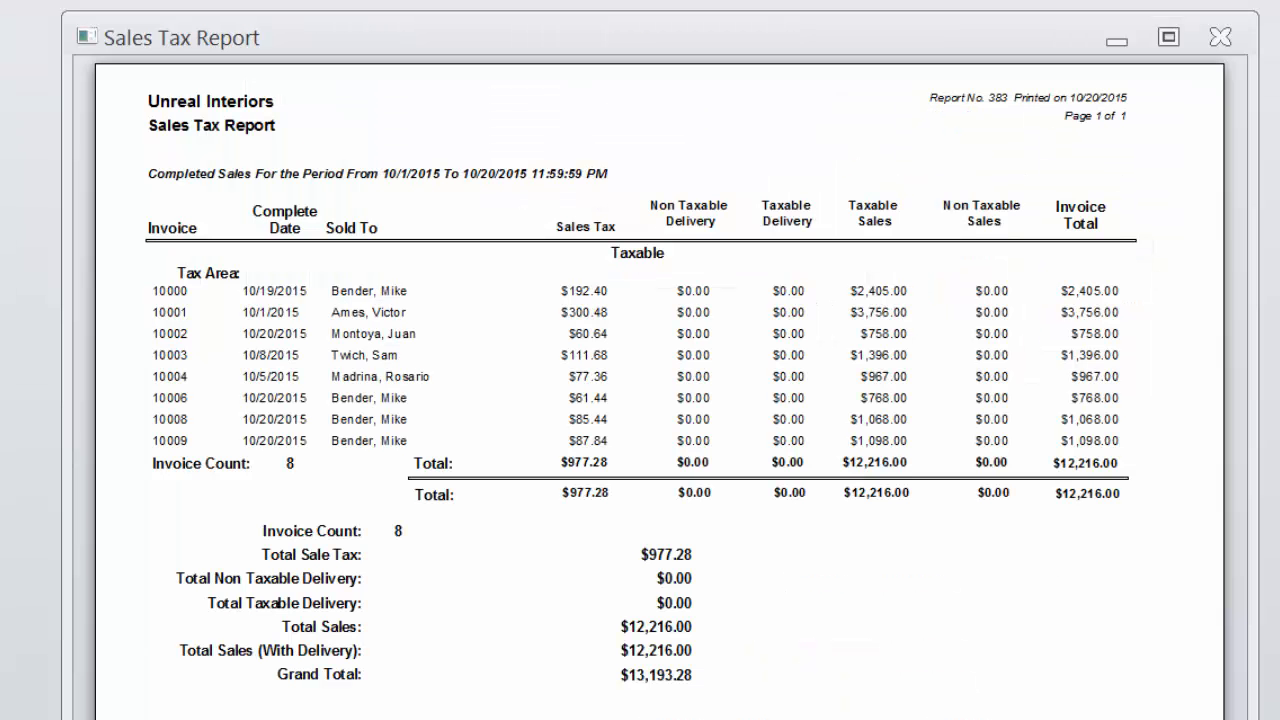
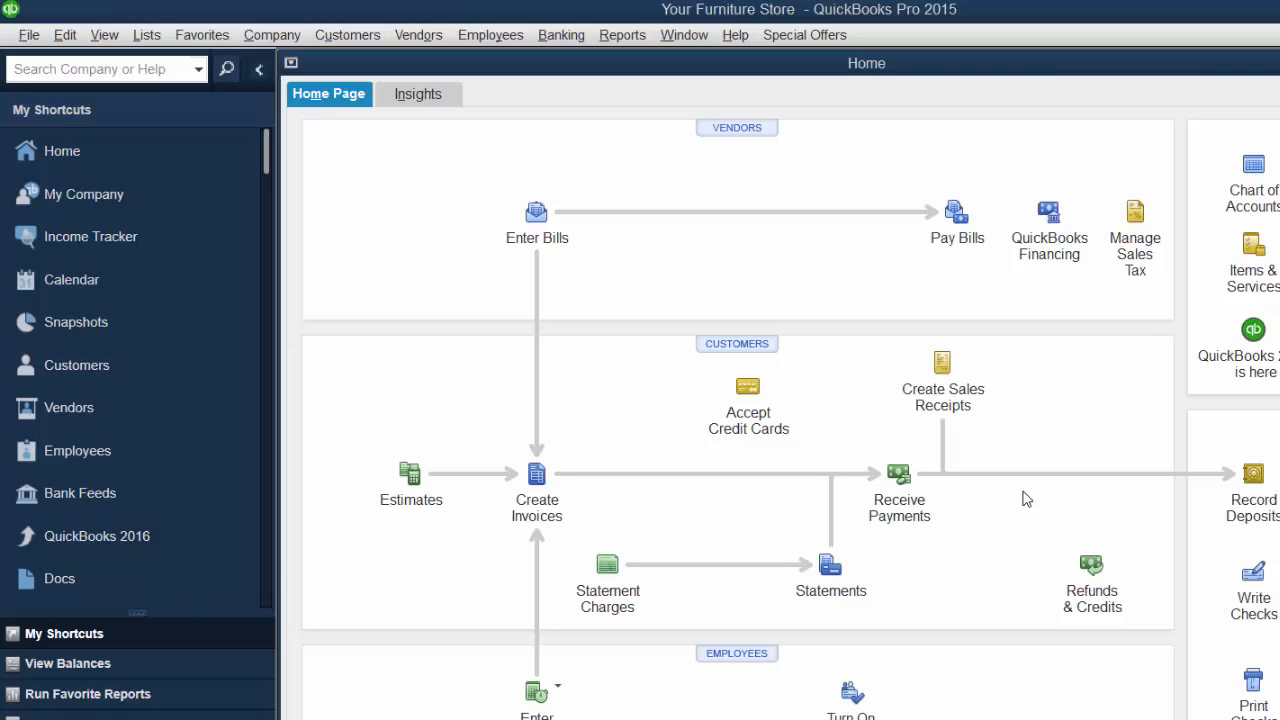
Start a general journal entry in QuickBooks and set the first line's account to 1300 Inventory Furniture
left_click(292, 40)
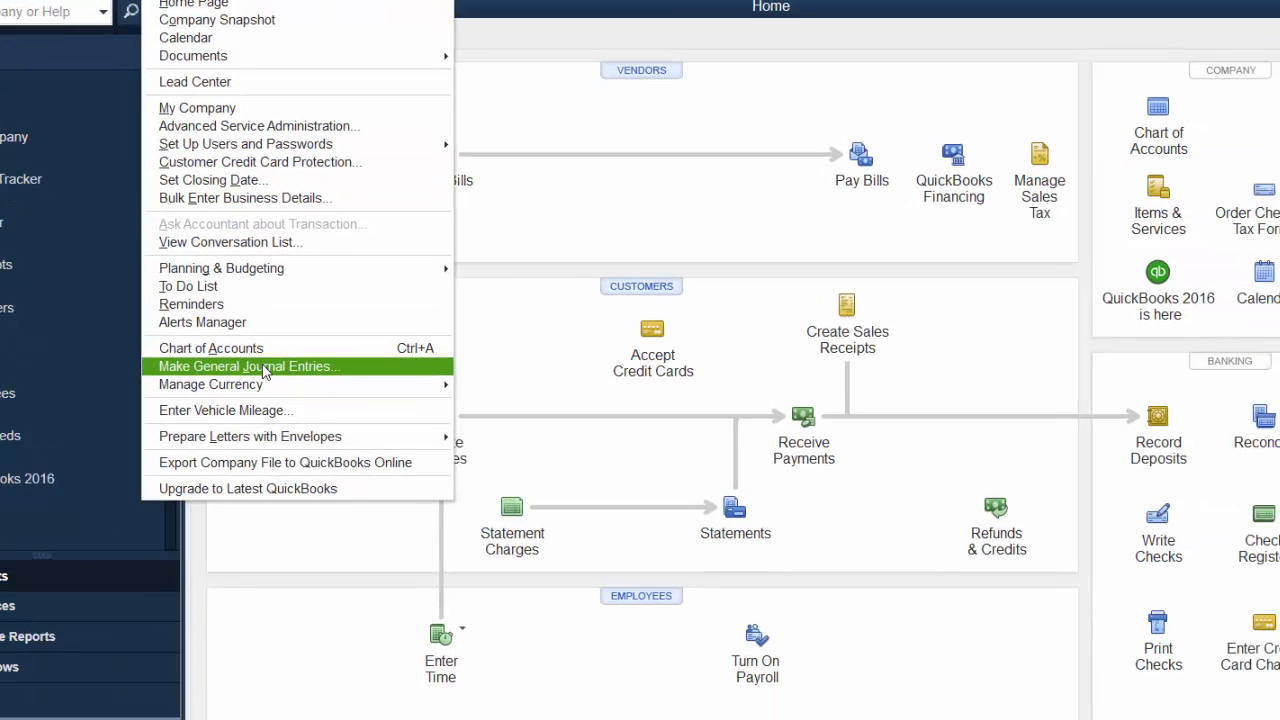
left_click(360, 428)
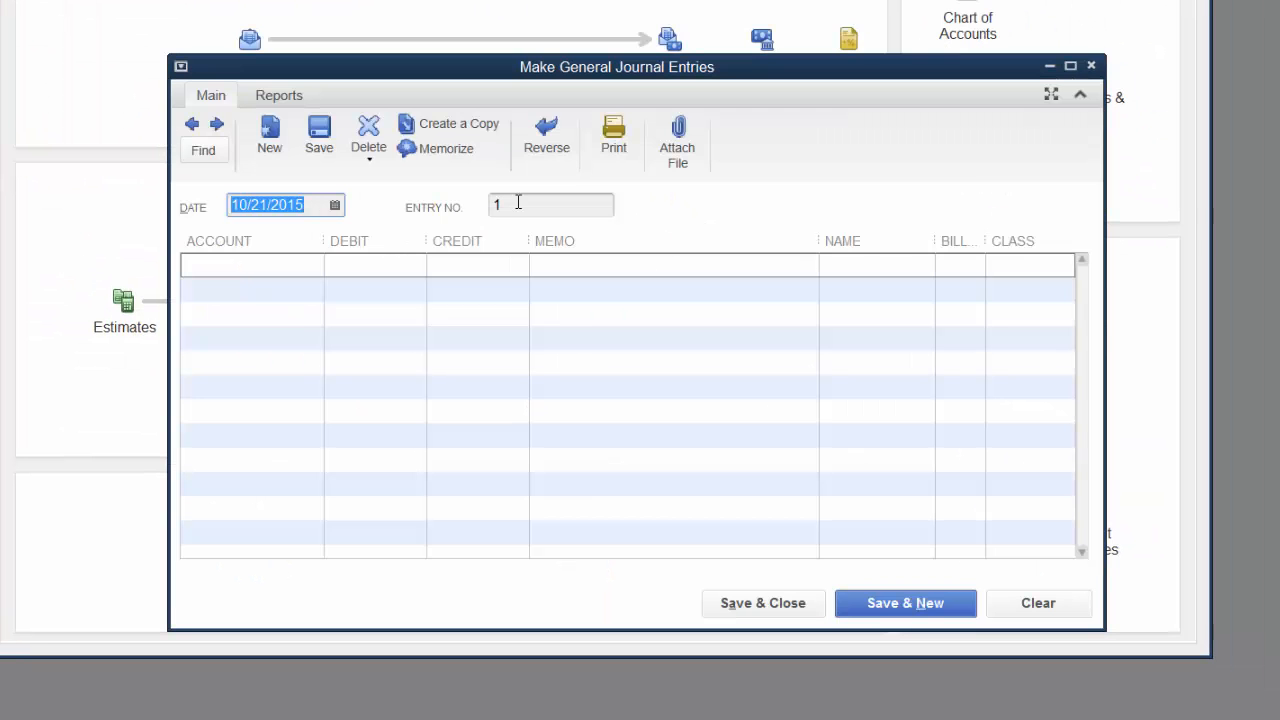
left_click(518, 203)
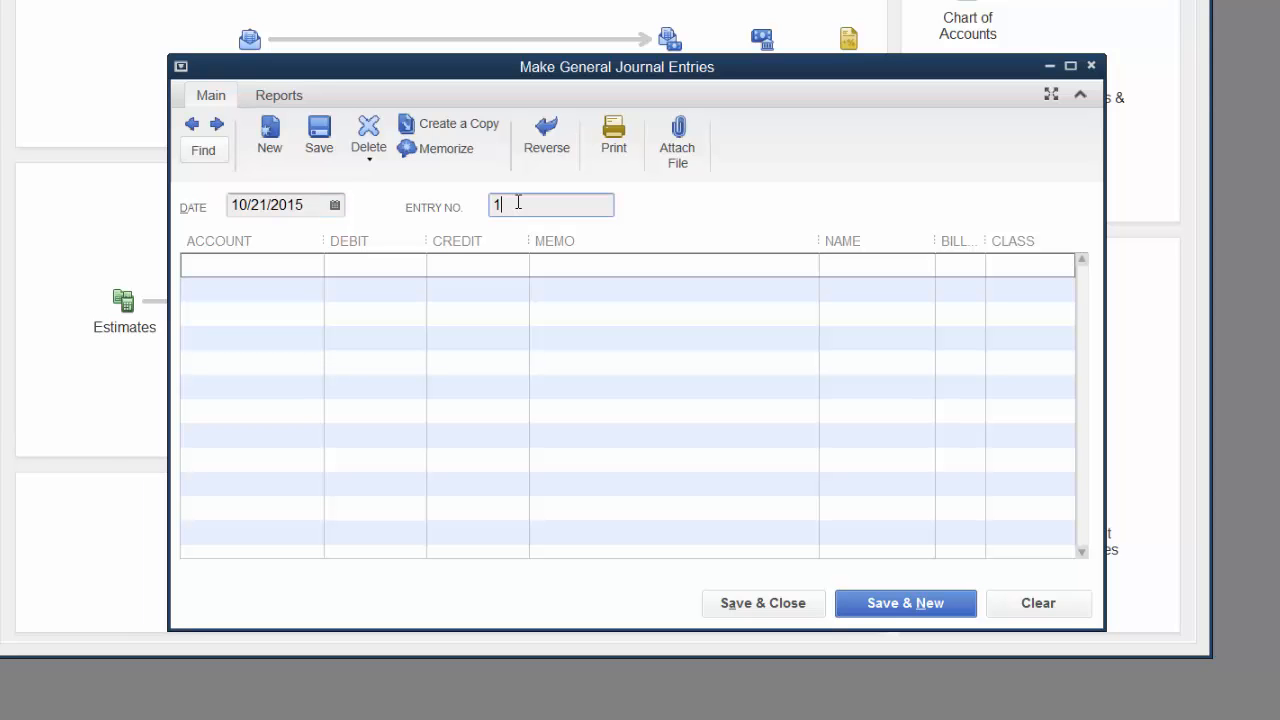
left_click(311, 264)
left_click(314, 267)
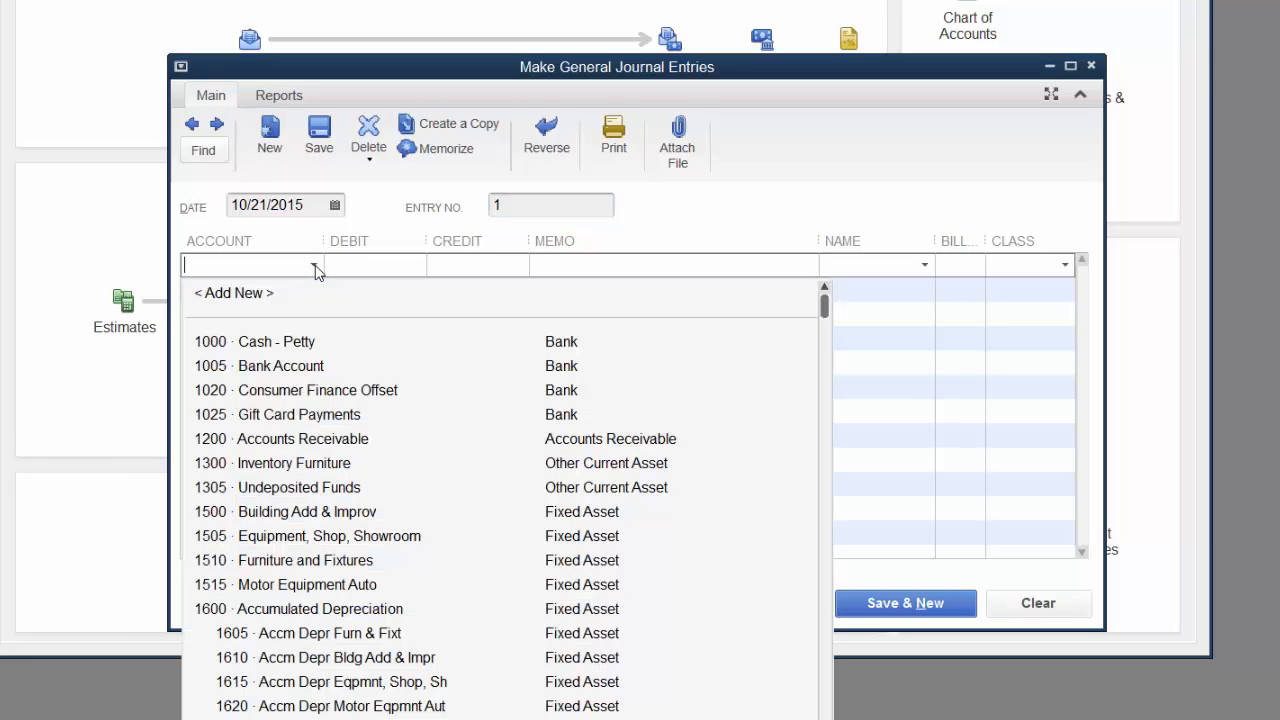
left_click(321, 465)
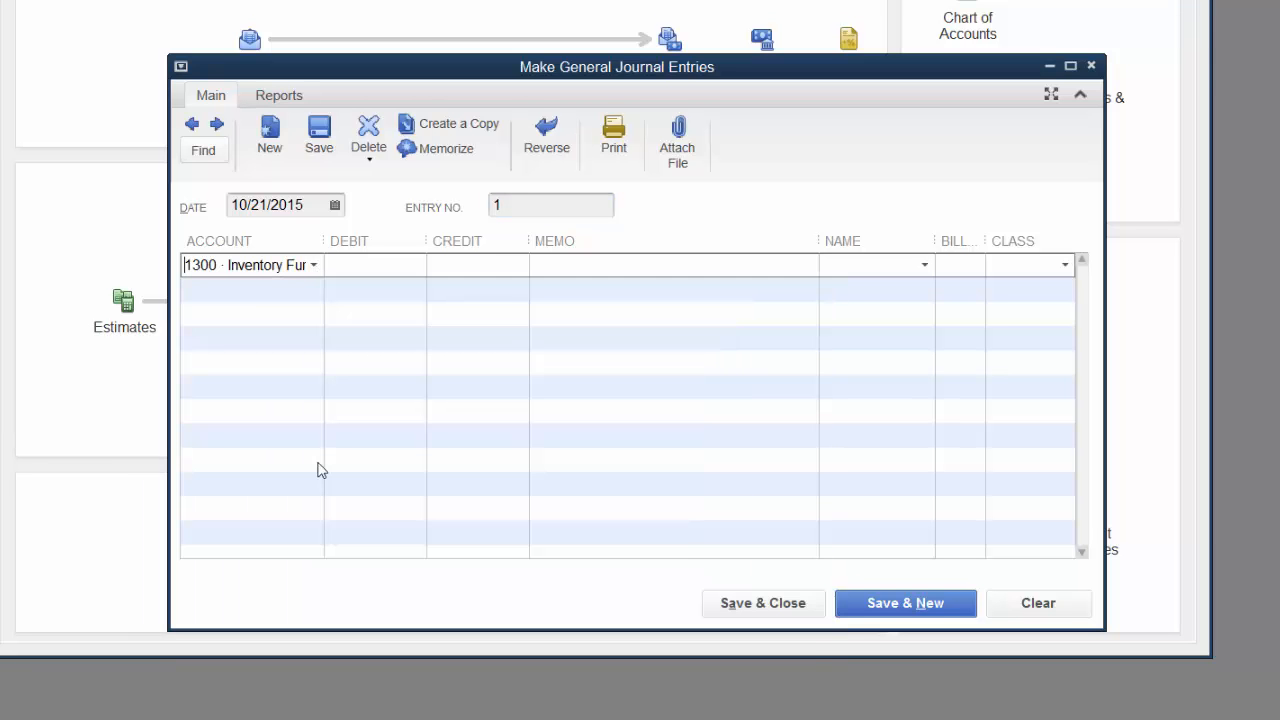
left_click(383, 269)
Set the account on the second line of the journal entry to 5000 Cost of Goods Sold
left_click(309, 291)
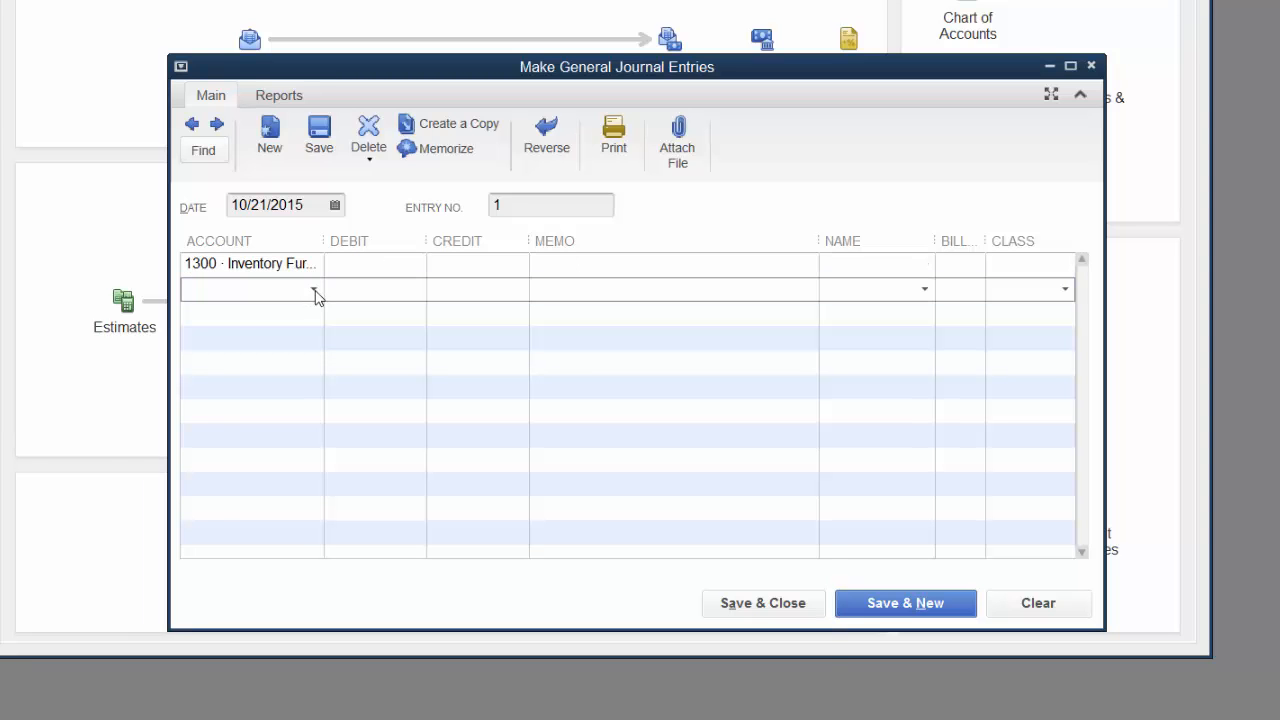
left_click(313, 290)
scroll(385, 417, "down", 4)
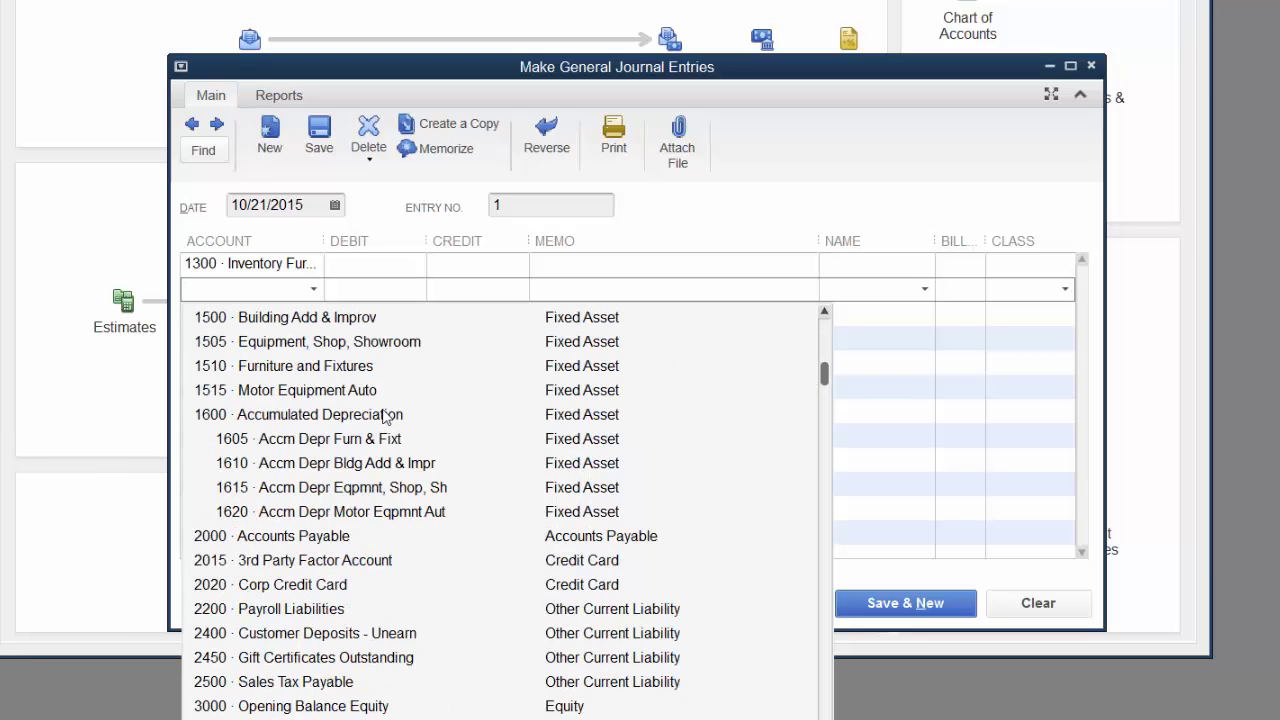
scroll(386, 417, "down", 5)
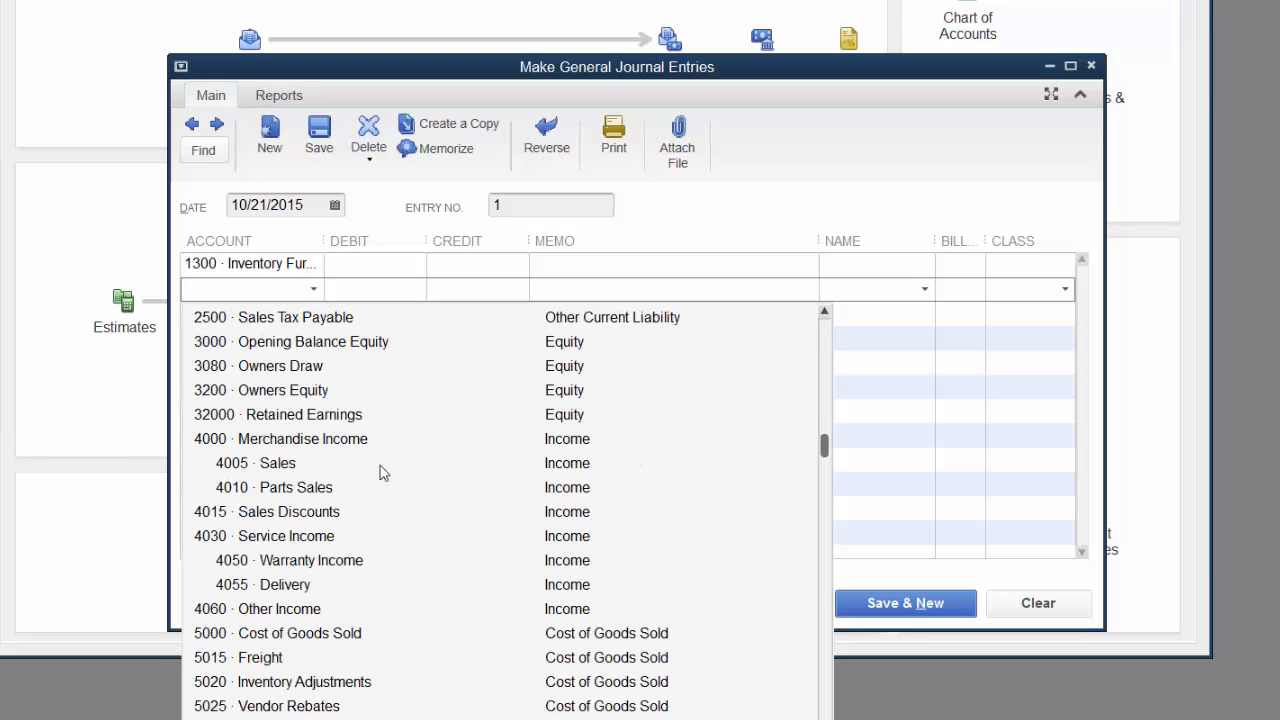
left_click(340, 633)
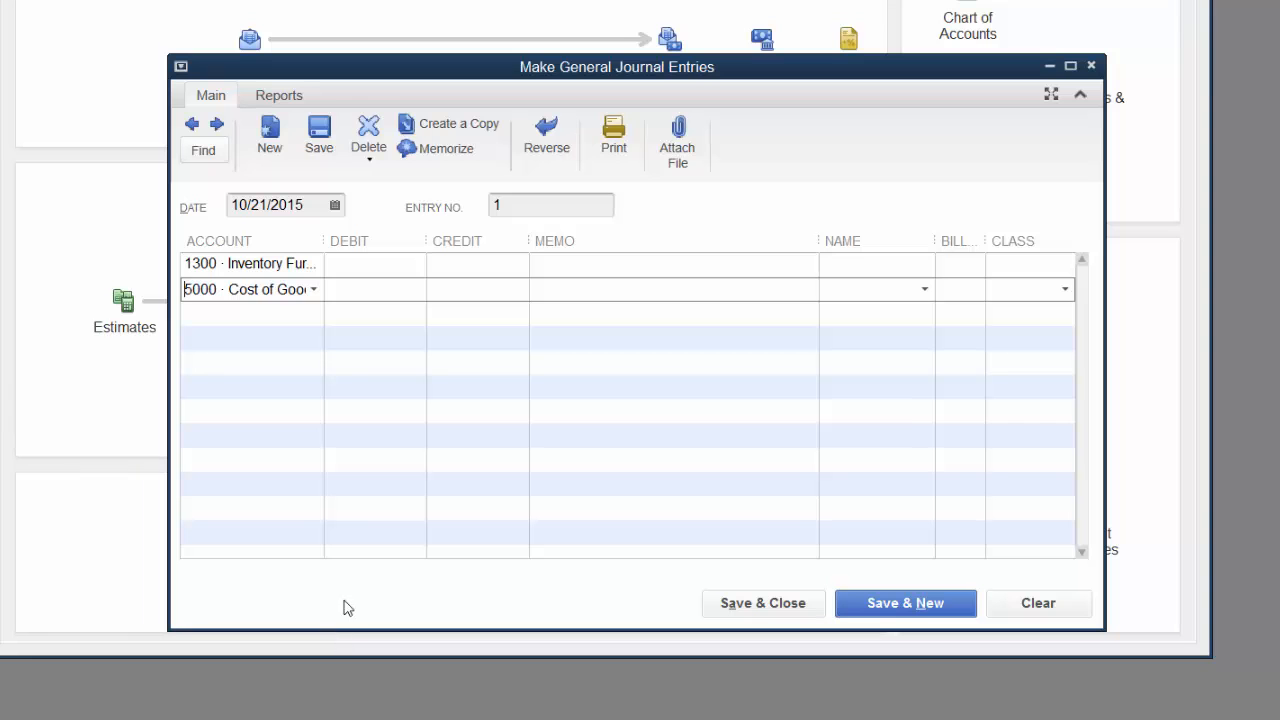
left_click(386, 294)
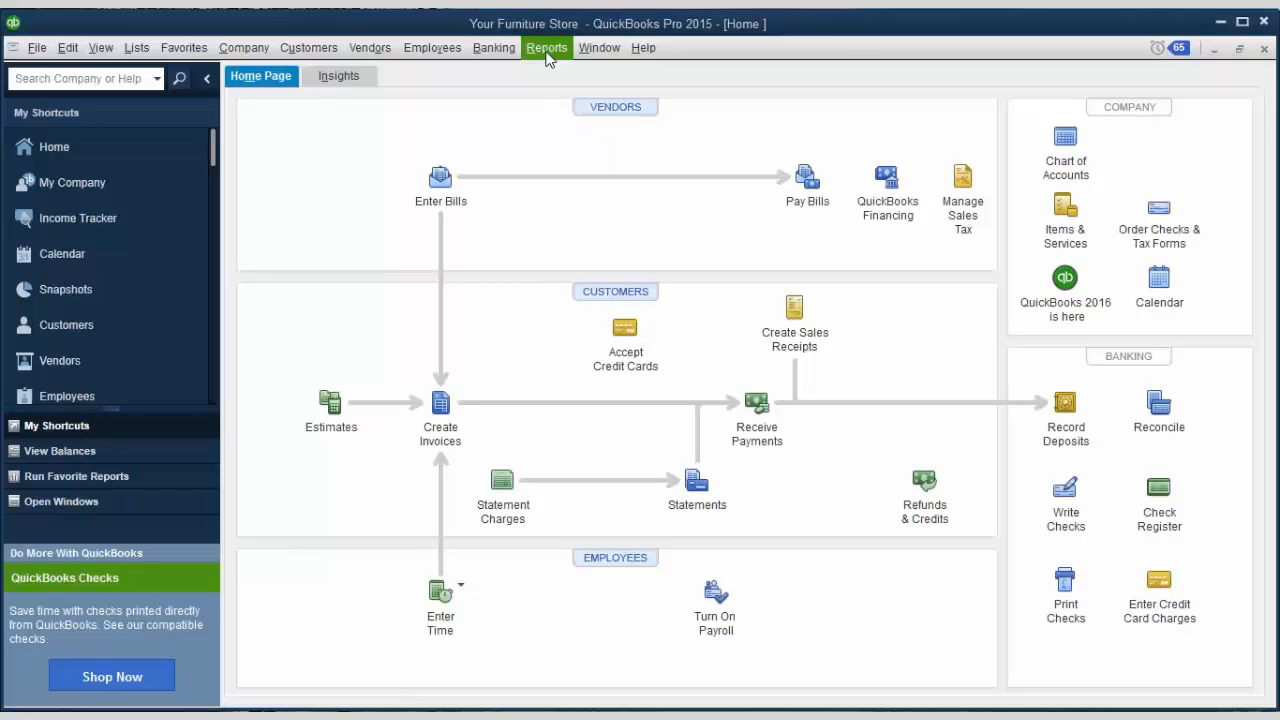
Run the Sales Tax Liability report for 10/01/2015 to 10/31/2015 from the sales tax tasks, and open its customization settings
left_click(960, 198)
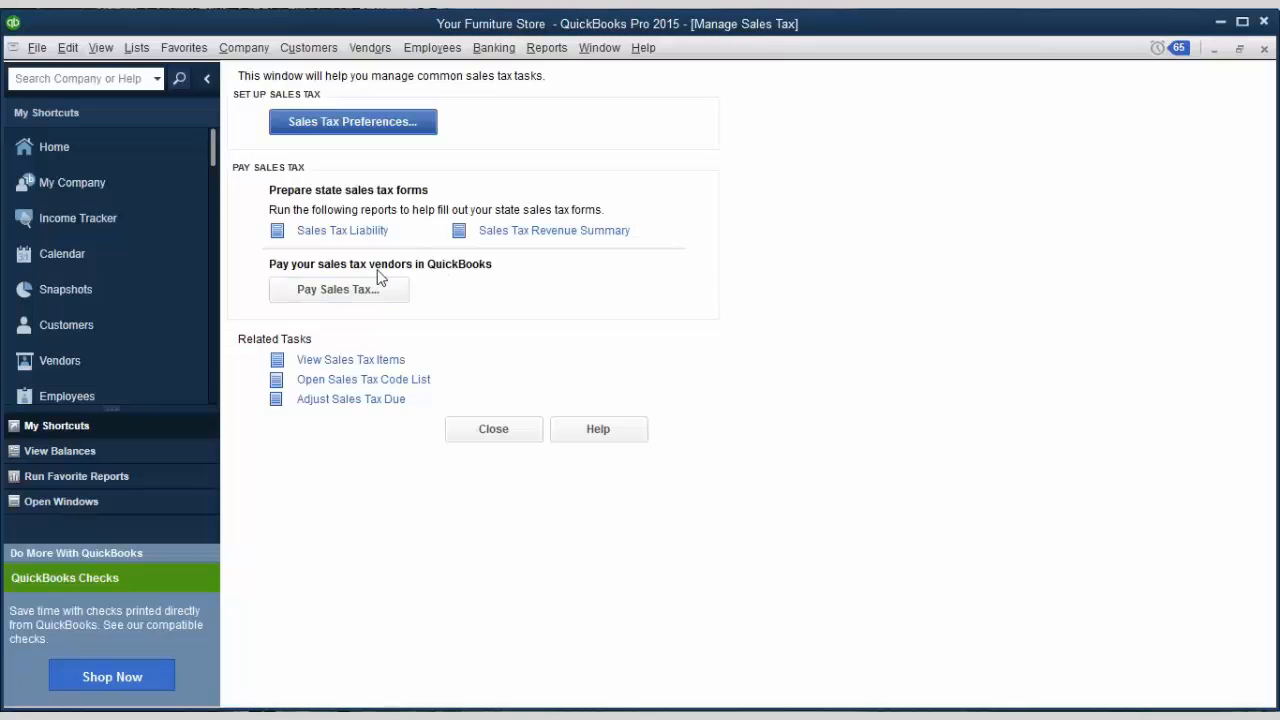
left_click(342, 231)
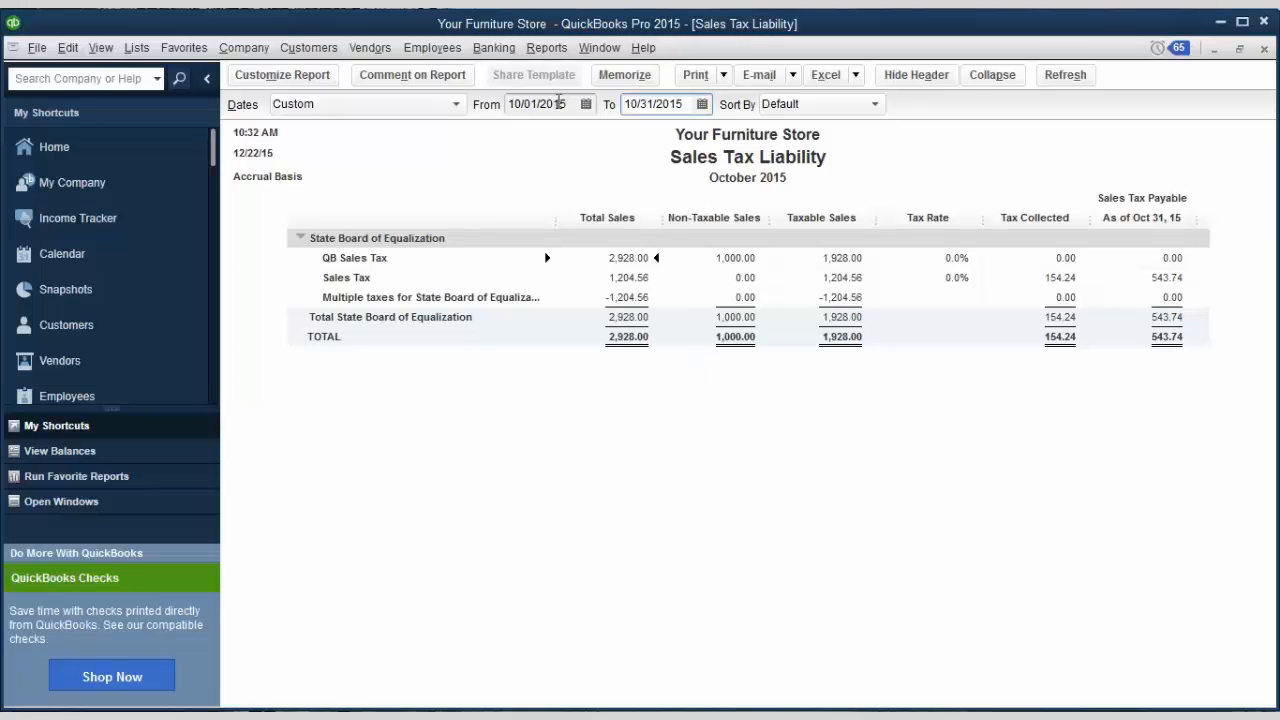
left_click(302, 80)
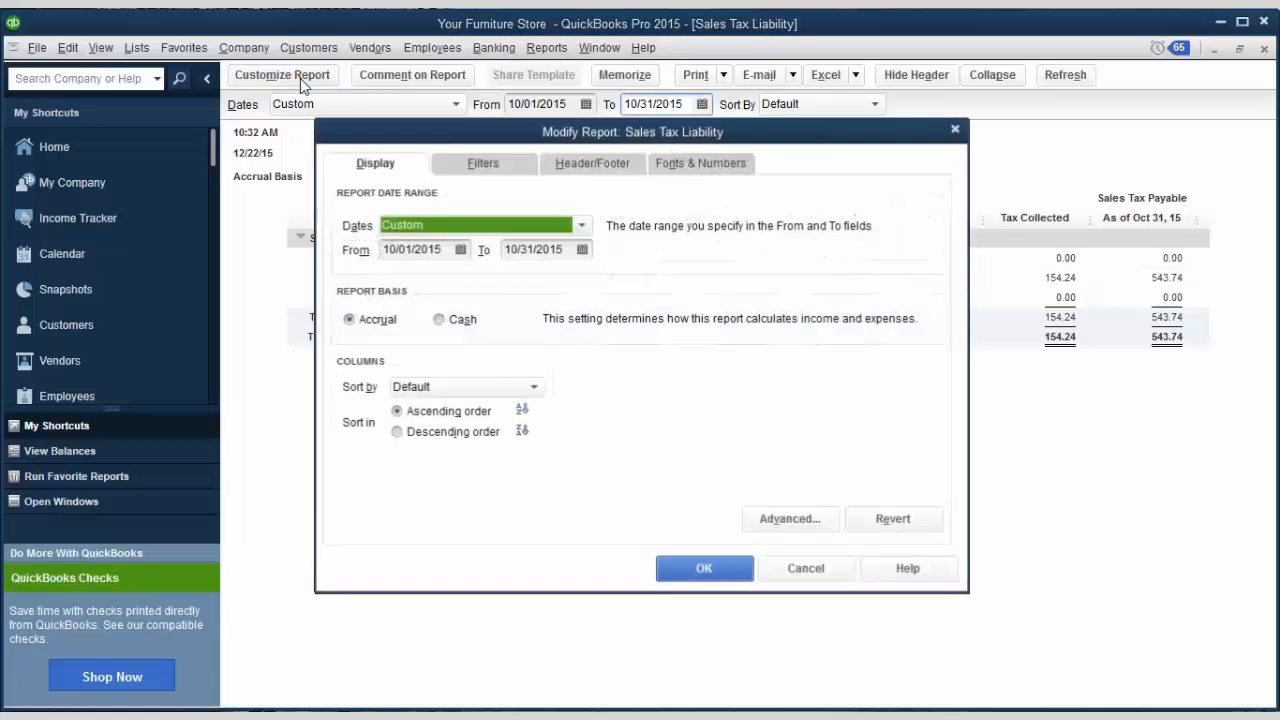
Add an Item filter to the Sales Tax Liability report and set it to multiple items
left_click(491, 163)
left_click(481, 372)
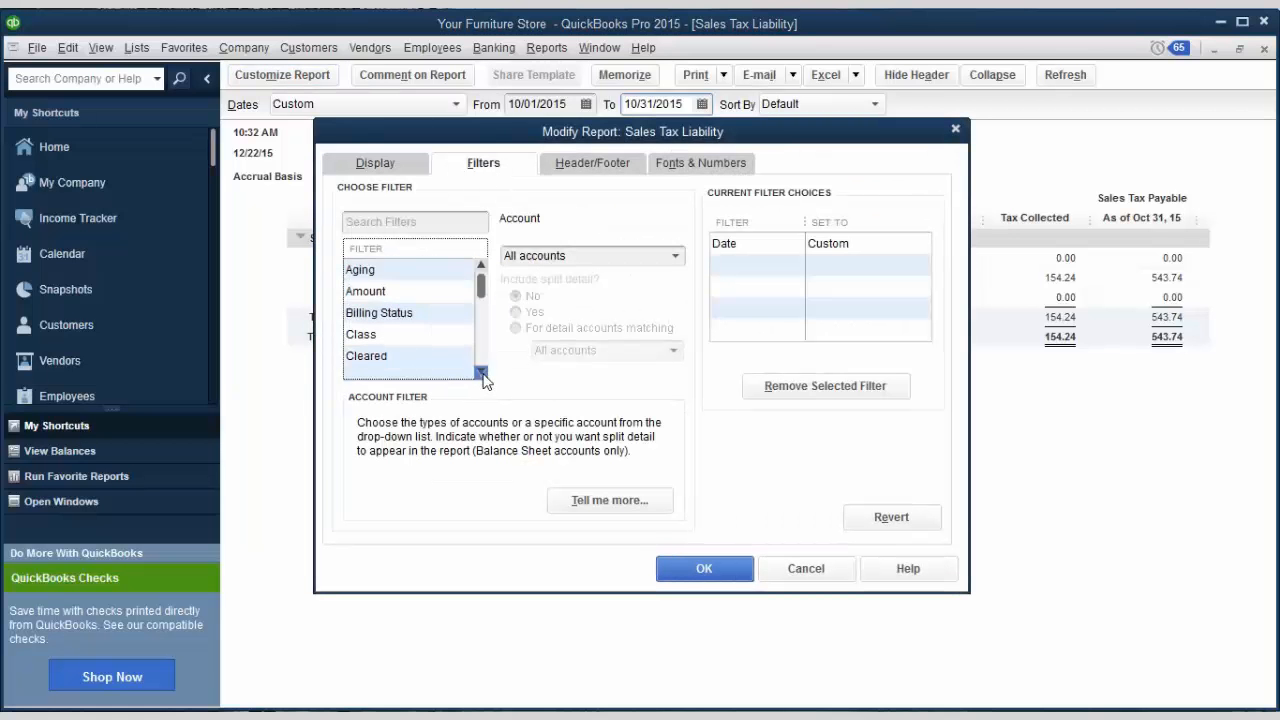
left_click(481, 372)
left_click(481, 372)
left_click(481, 372)
left_click(481, 372)
left_click(481, 372)
left_click(481, 372)
left_click(481, 372)
left_click(481, 372)
left_click(481, 372)
left_click(481, 372)
left_click(481, 372)
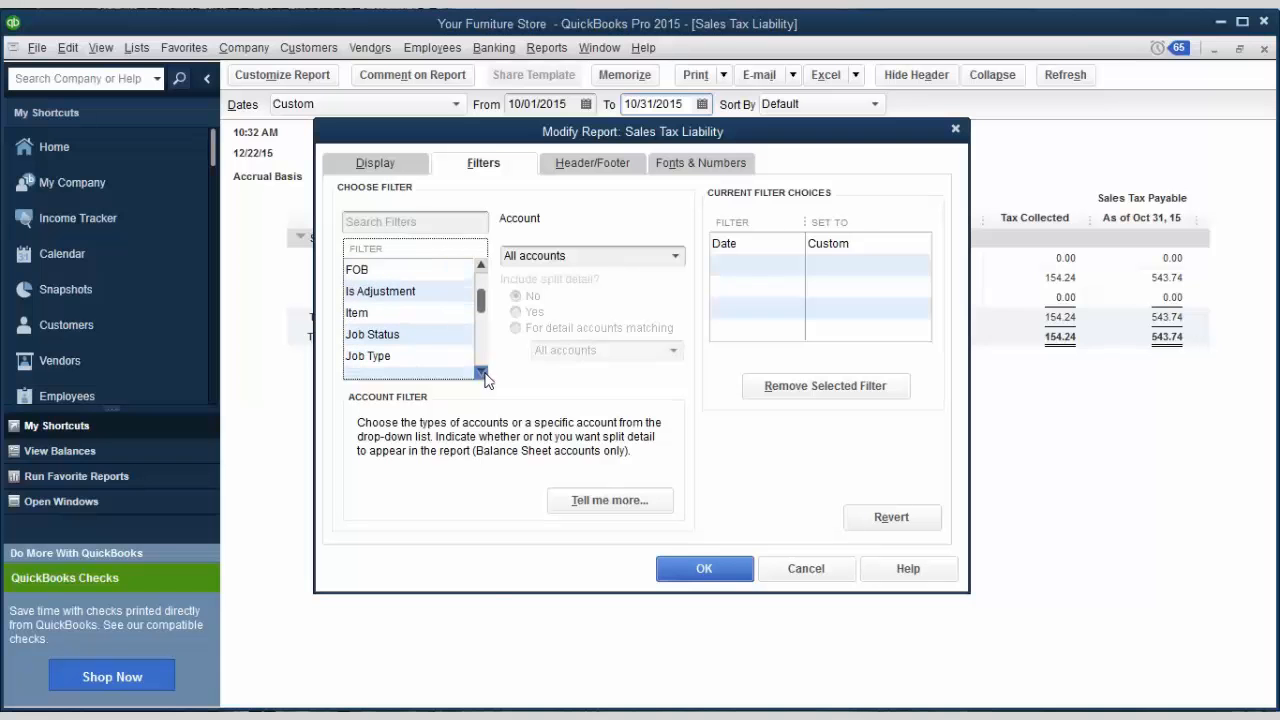
left_click(409, 316)
left_click(680, 258)
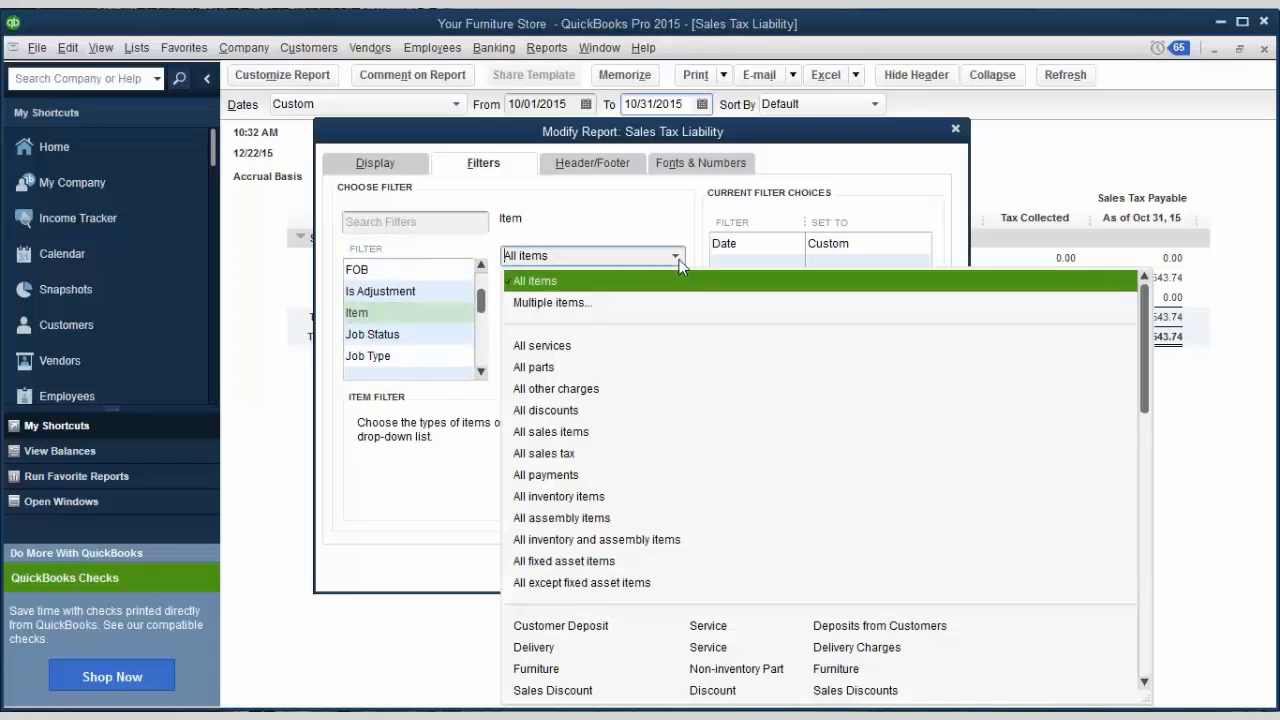
left_click(559, 304)
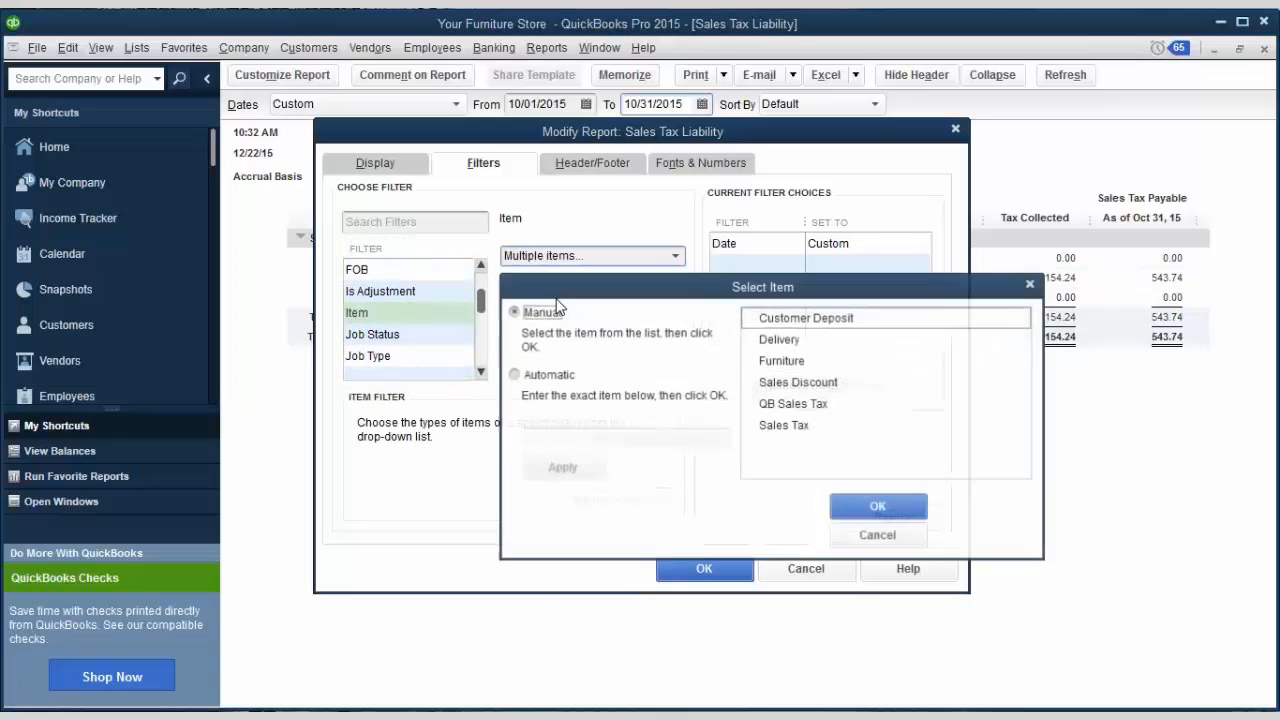
Include Delivery, Furniture, Sales Discount, QB Sales Tax and Sales Tax in the item filter, and apply it to the report
left_click(746, 339)
left_click(747, 361)
left_click(747, 382)
left_click(747, 404)
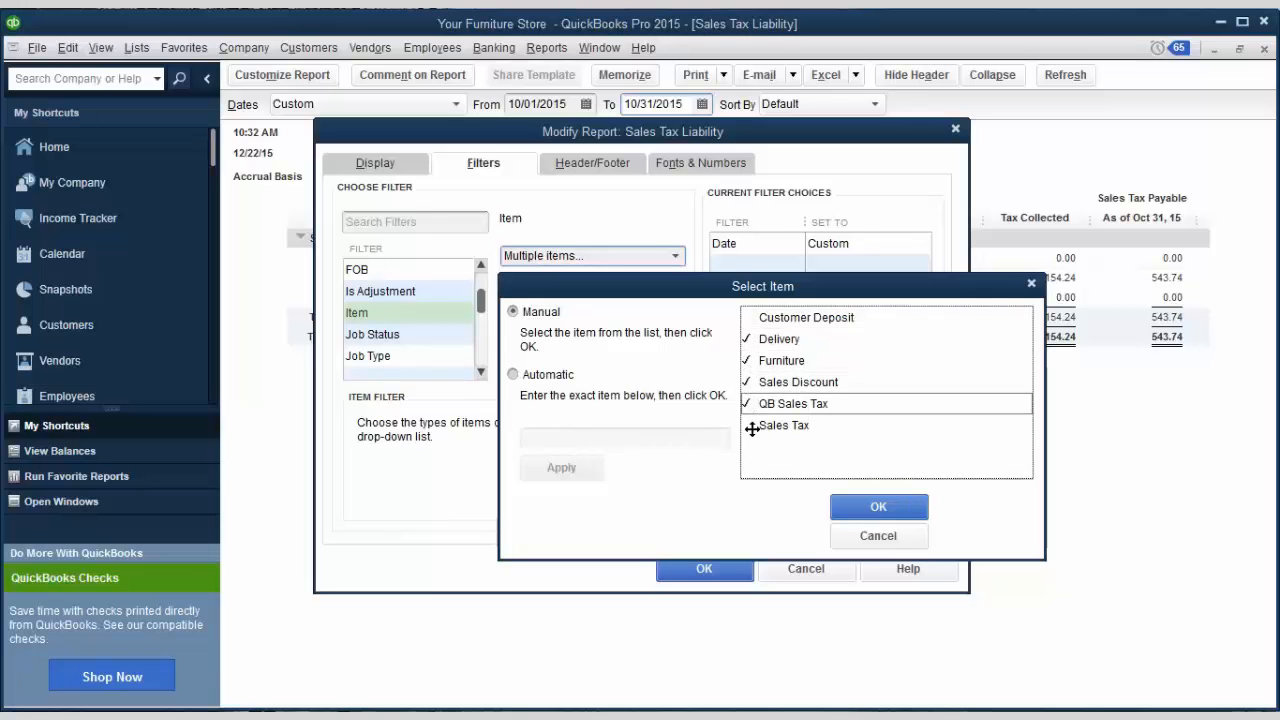
left_click(748, 425)
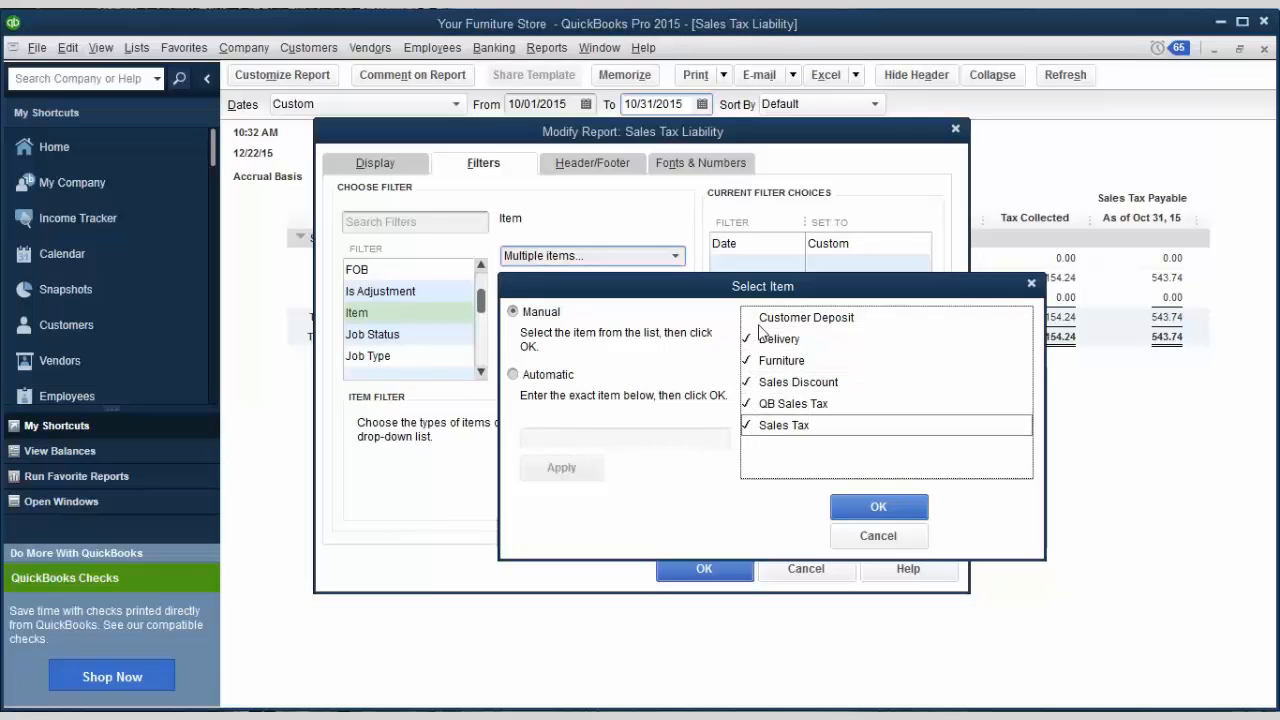
left_click(875, 500)
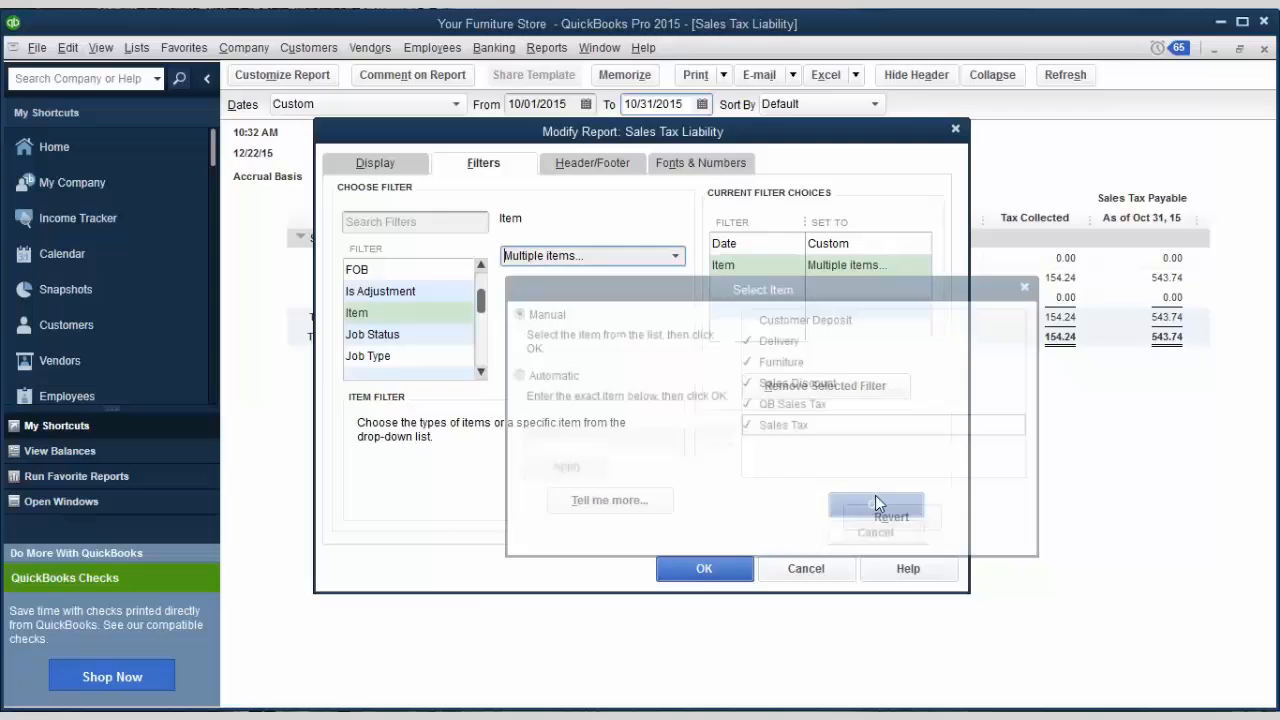
left_click(722, 570)
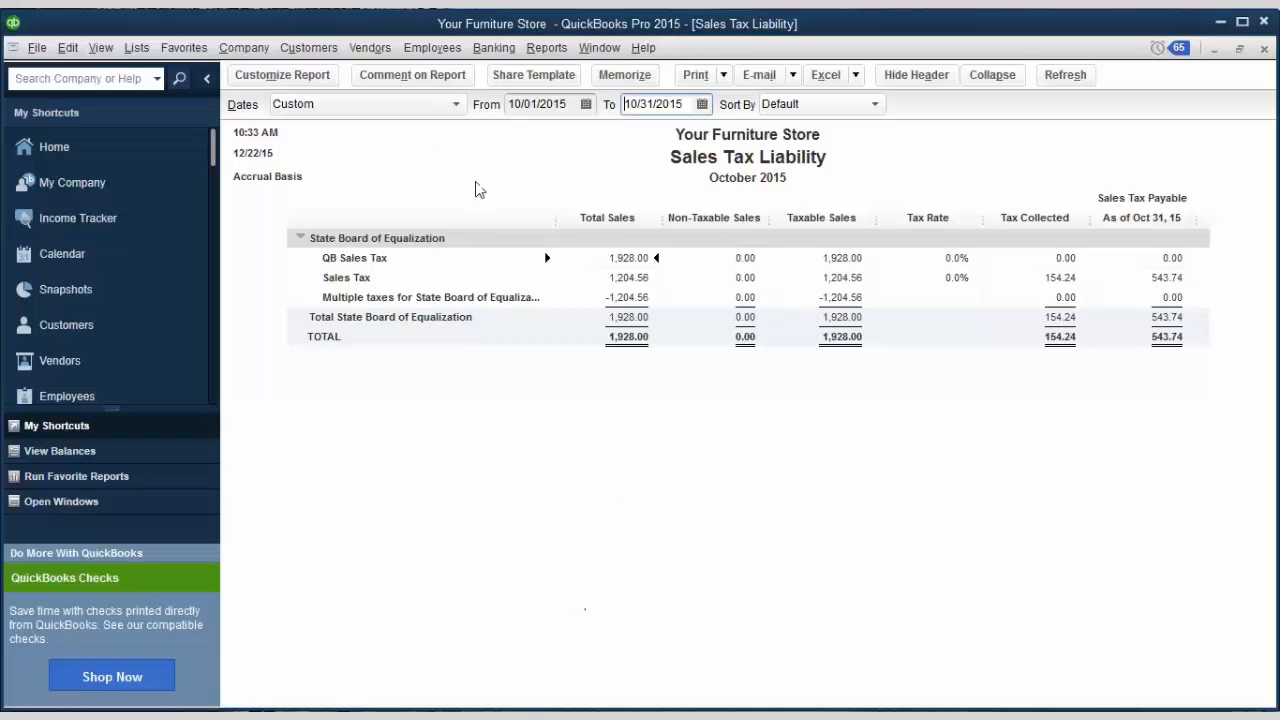
Memorize the report as My Sales Tax Liability in the Your Name report group, and close the report and the sales tax window
left_click(625, 75)
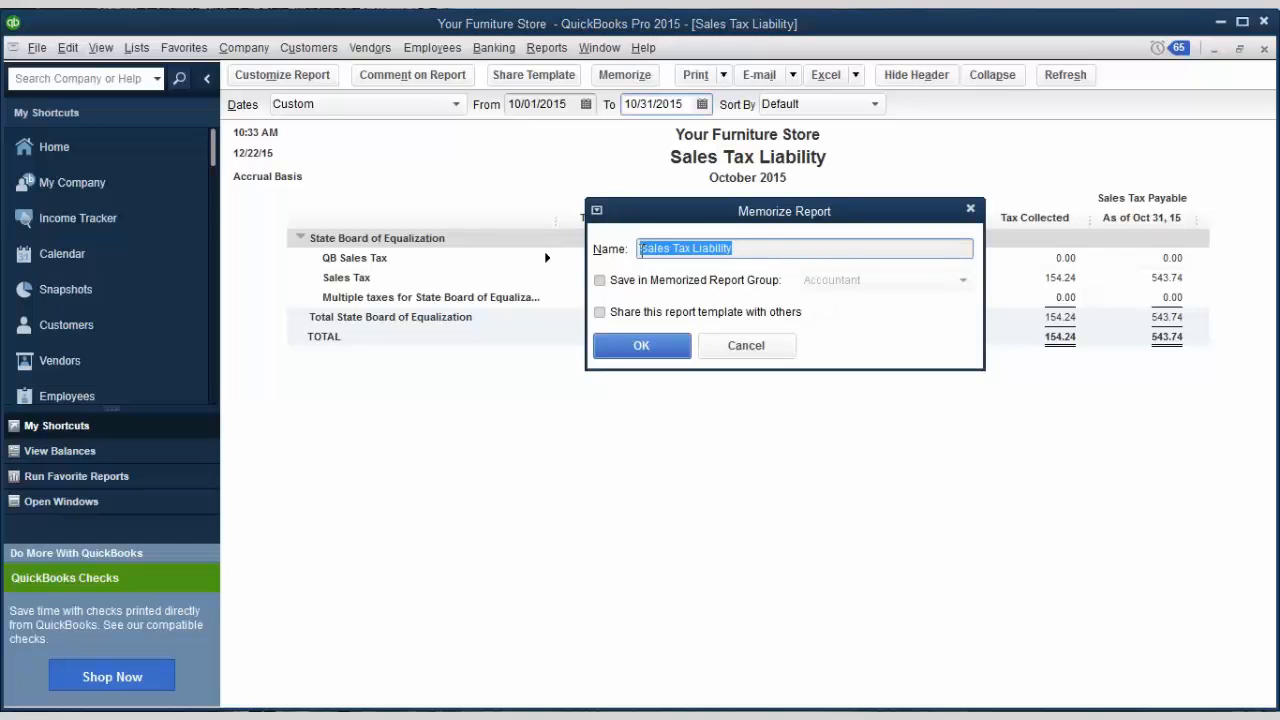
left_click(641, 248)
type("My")
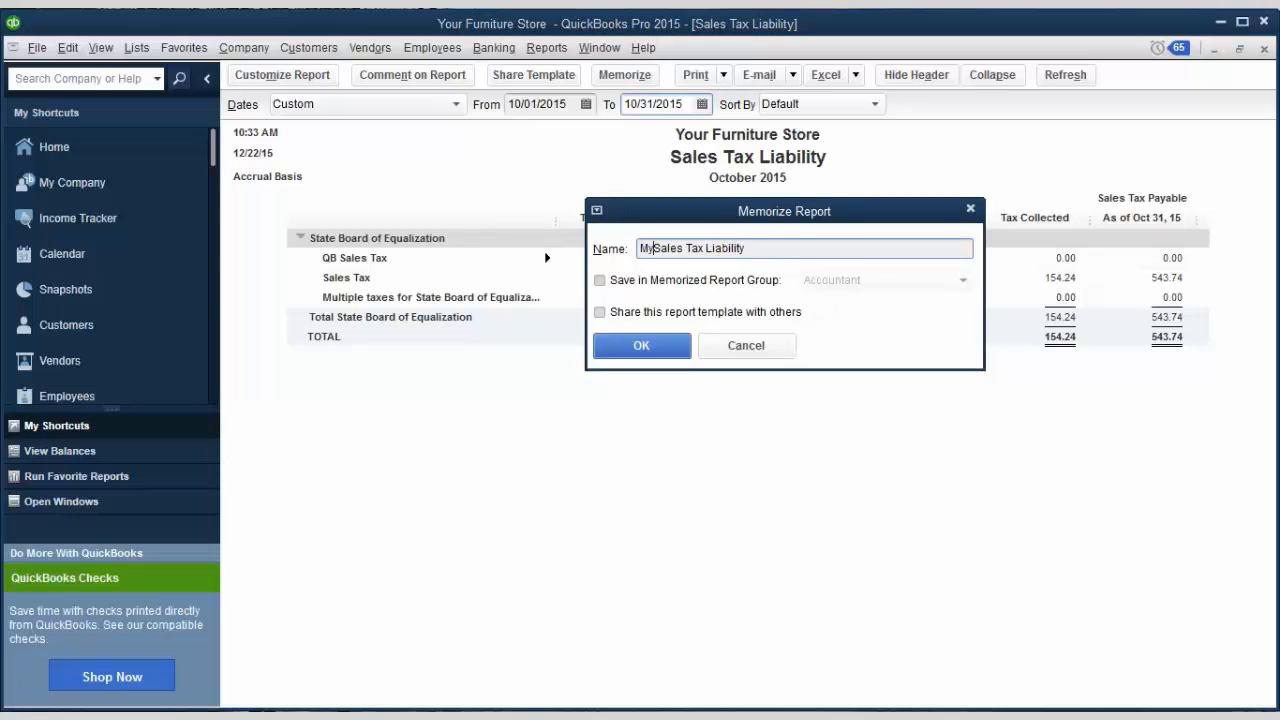
left_click(663, 281)
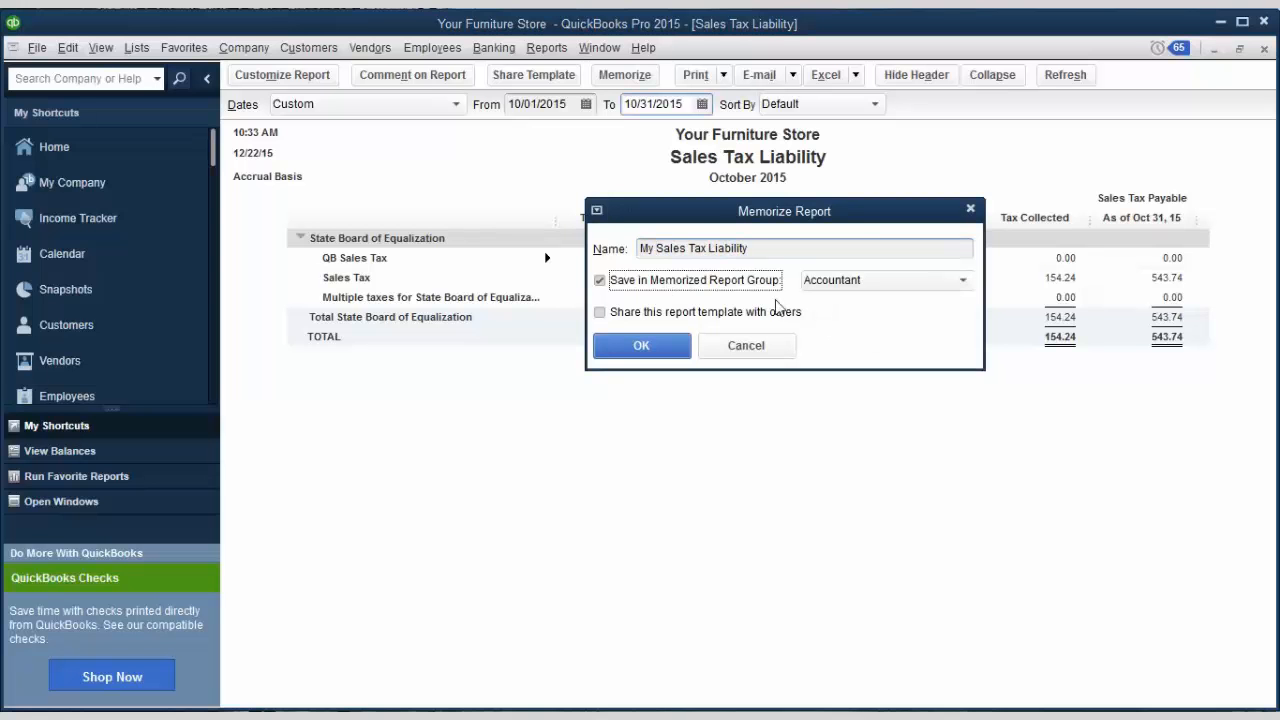
left_click(959, 282)
left_click(853, 434)
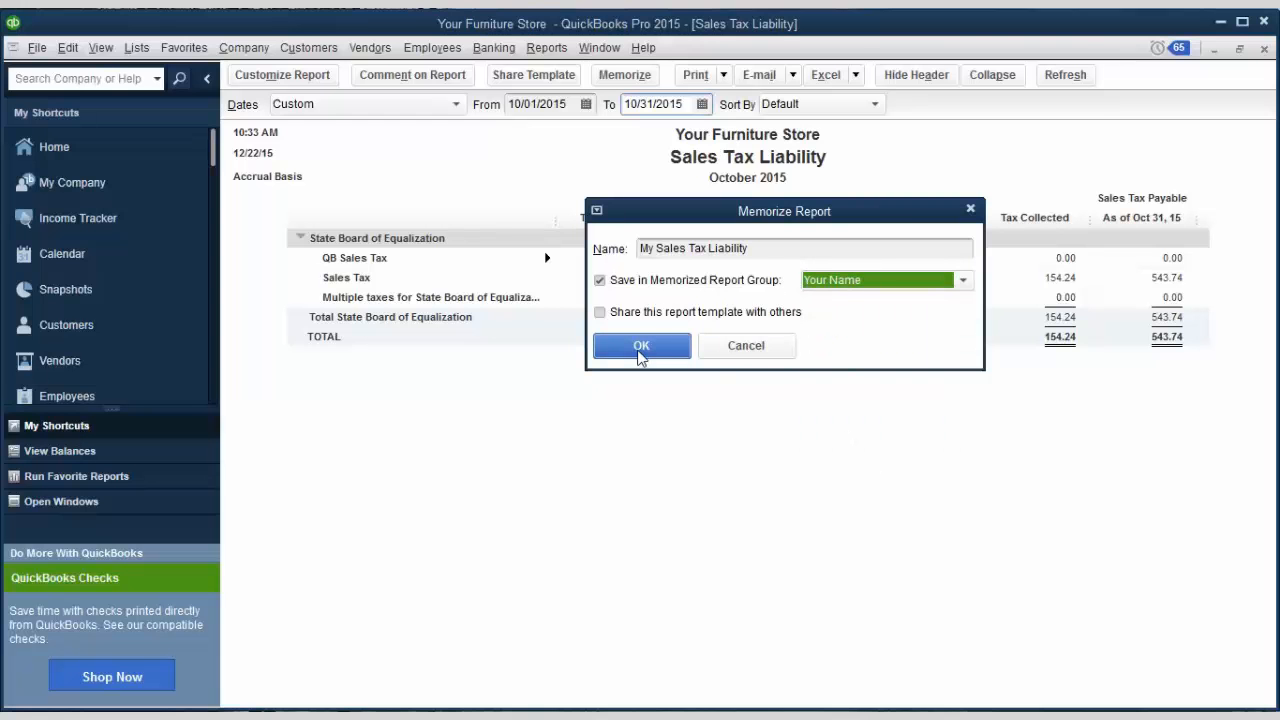
left_click(639, 354)
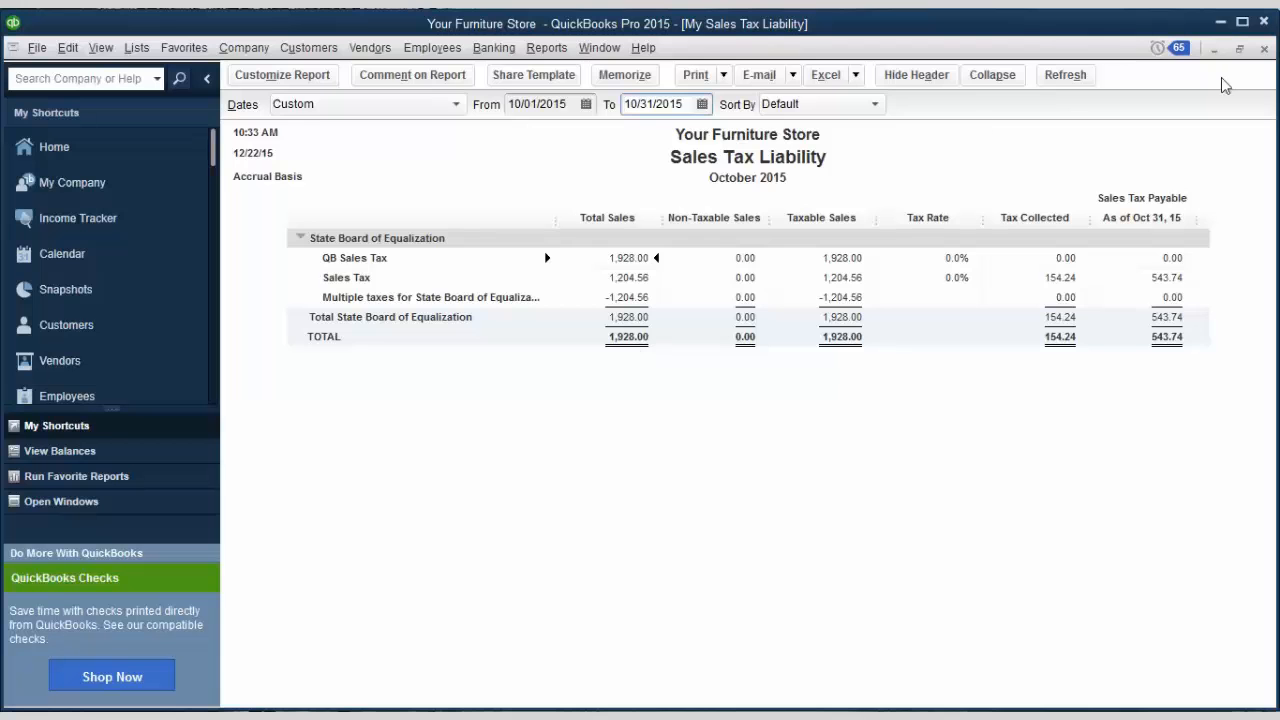
left_click(1264, 48)
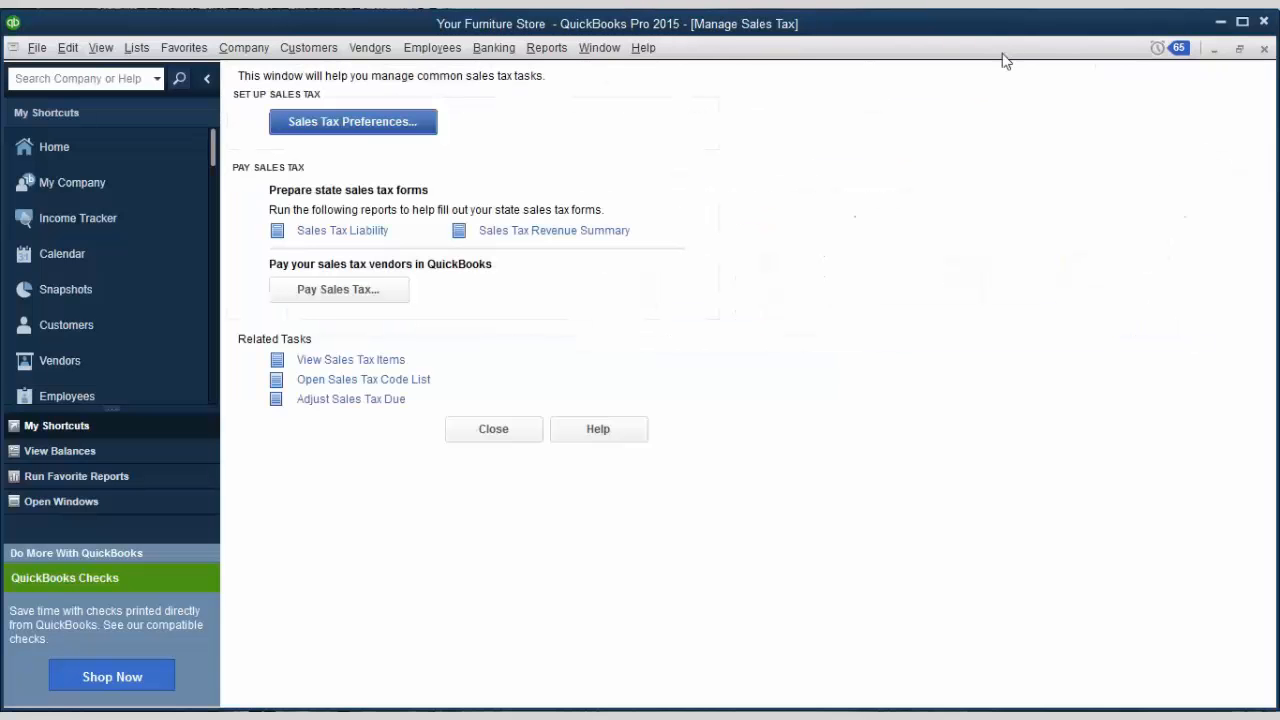
left_click(1264, 48)
Review the memorized My Sales Tax Liability report from the Your Name group, and close it
left_click(562, 50)
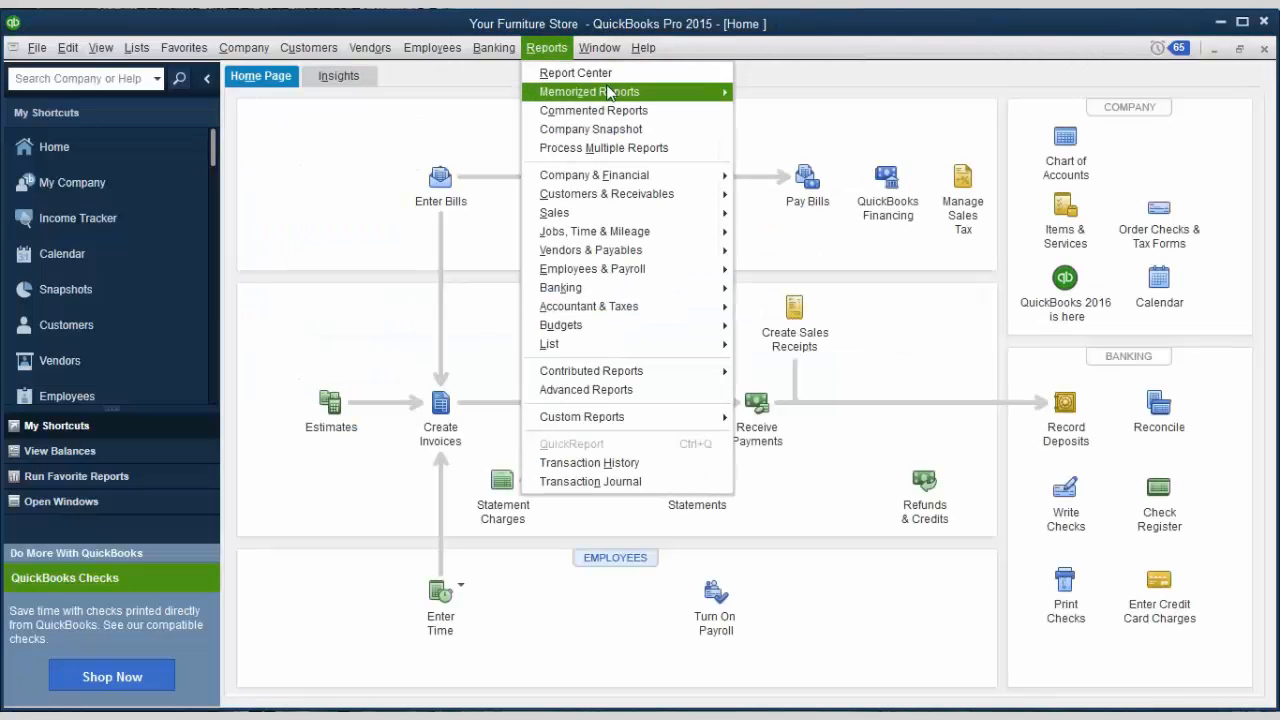
mouse_move(612, 92)
mouse_move(846, 229)
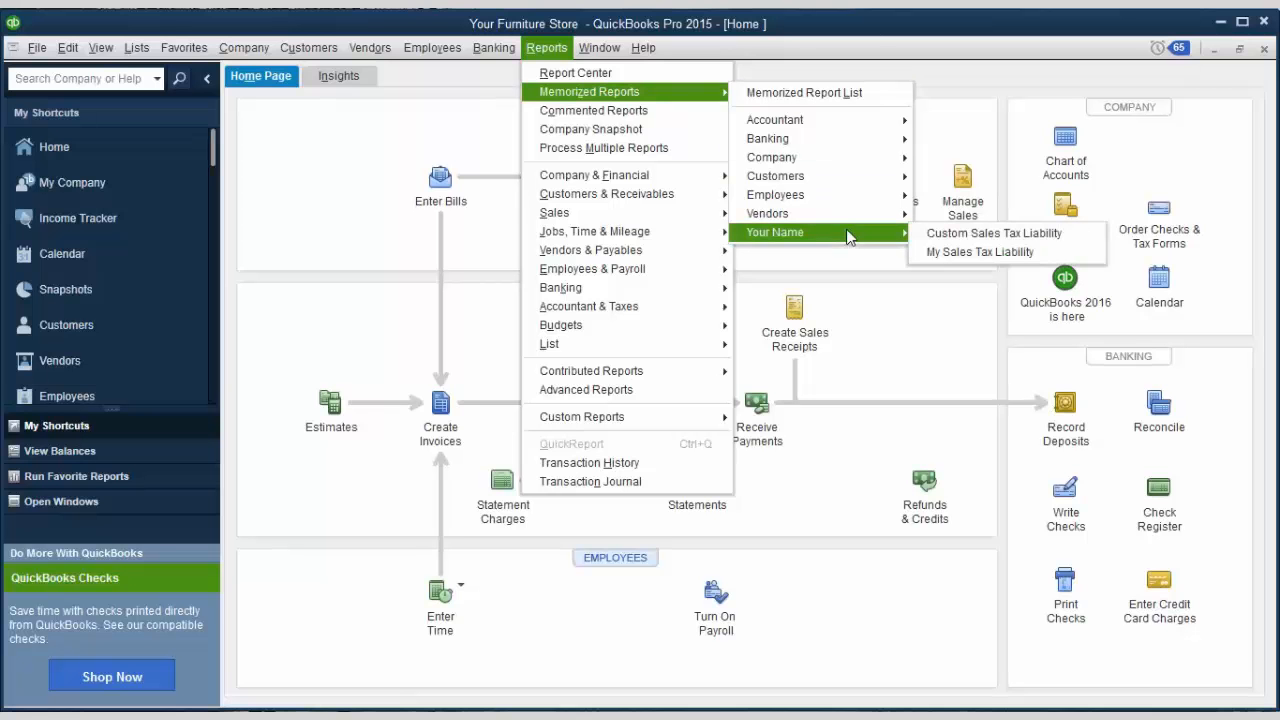
left_click(1013, 253)
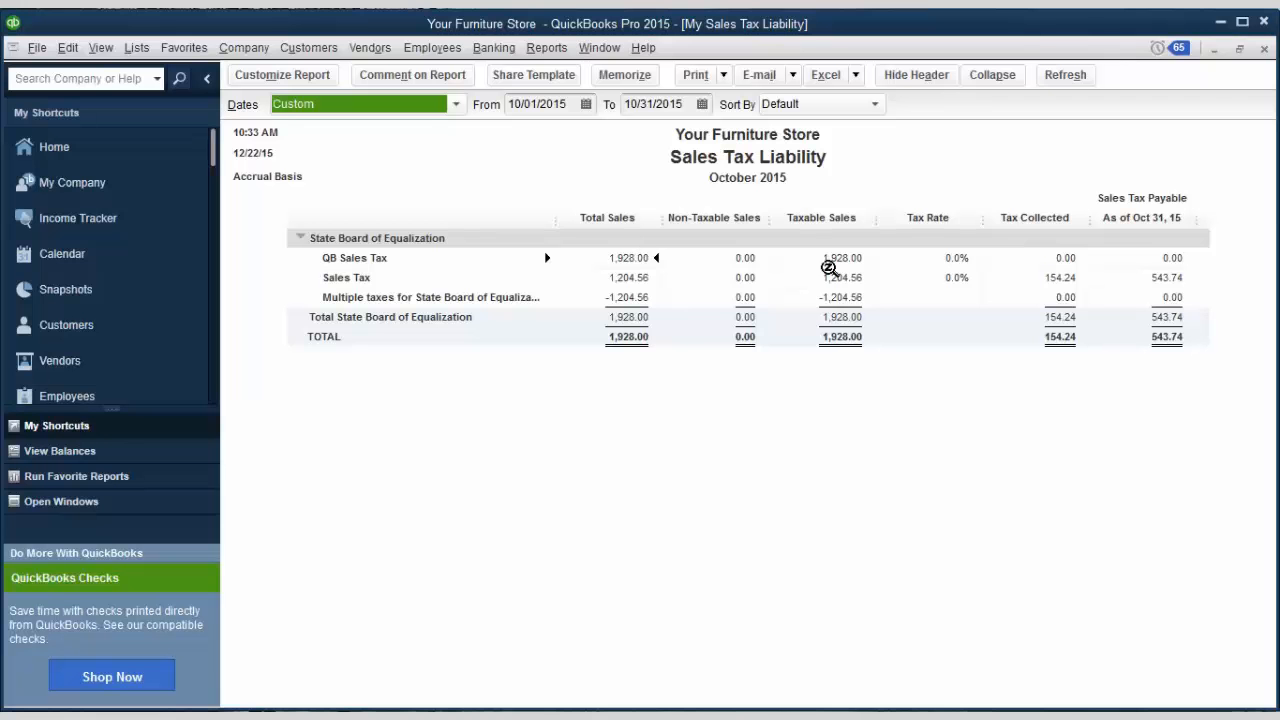
left_click(1263, 48)
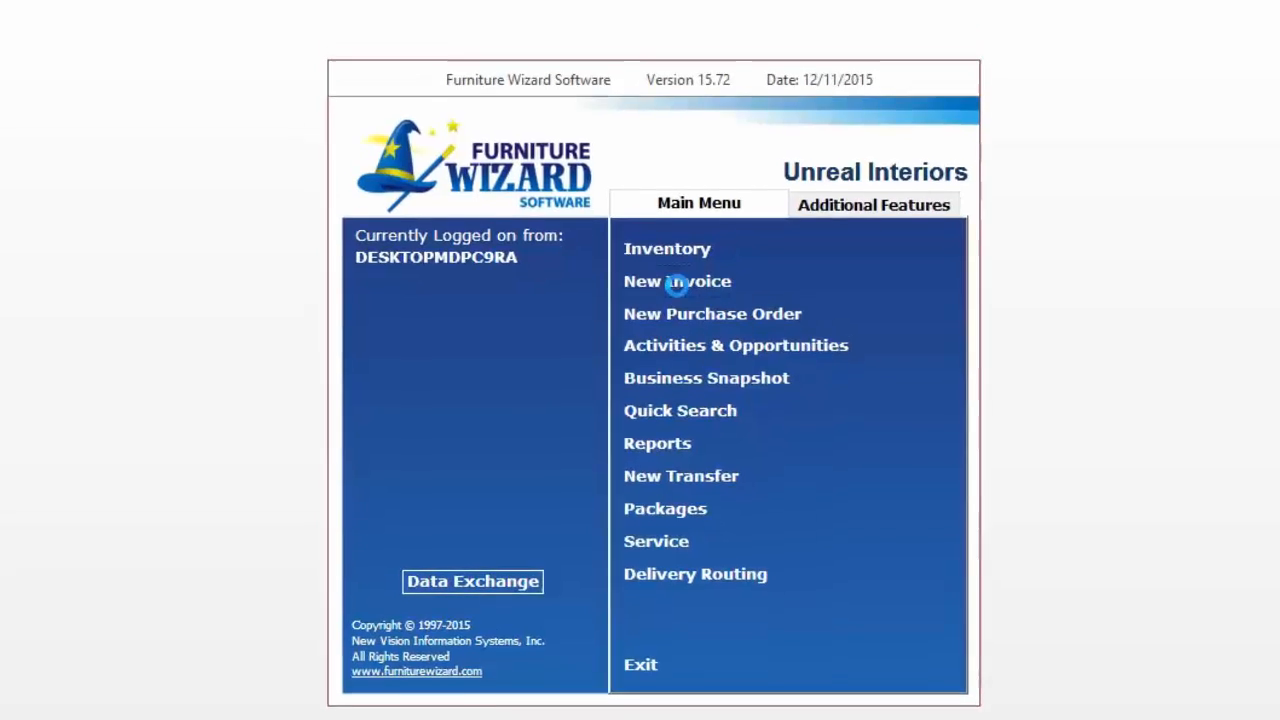
Start a new invoice in Furniture Wizard and add recliner model 1230025 with a quantity of -1
left_click(680, 257)
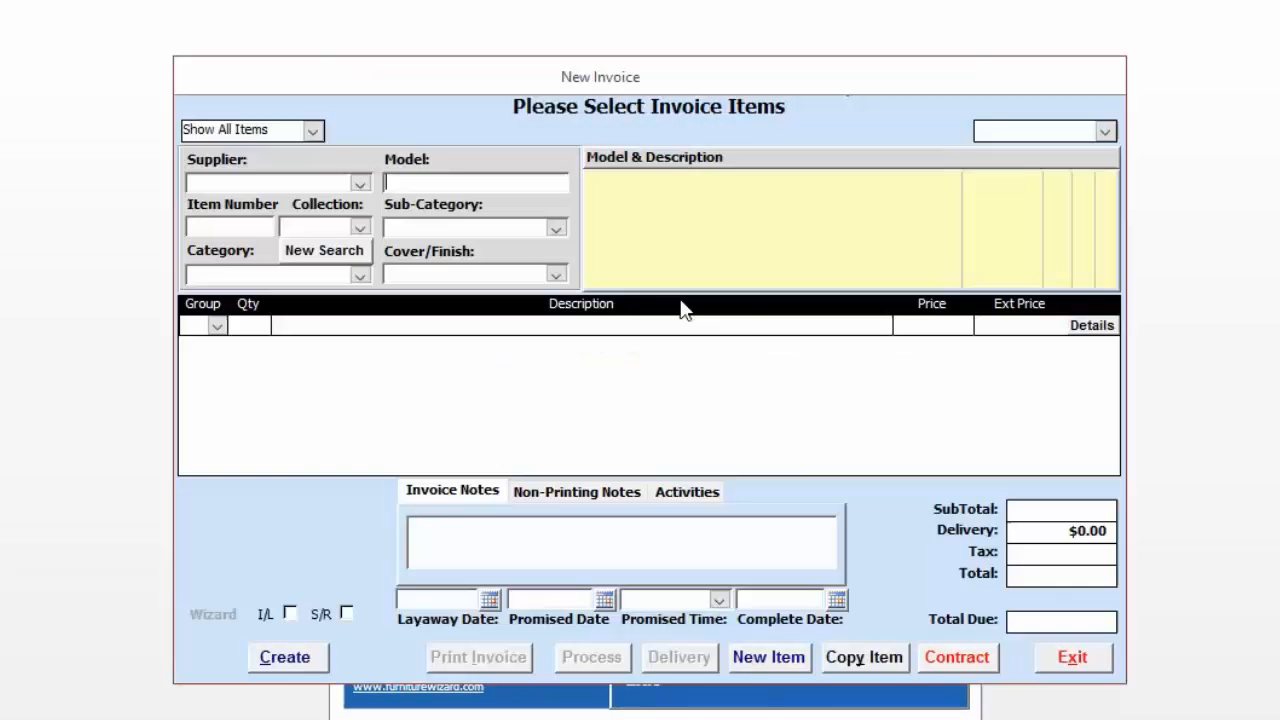
type("1230025")
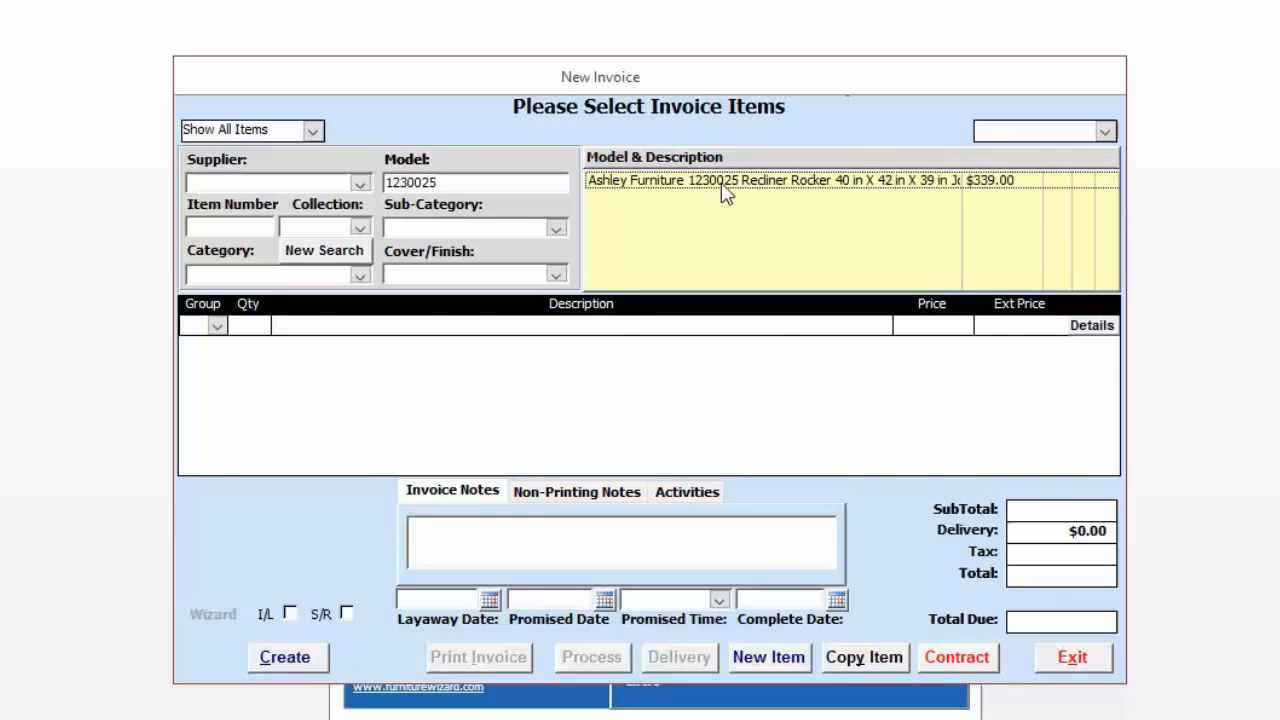
left_click(722, 186)
type("-1")
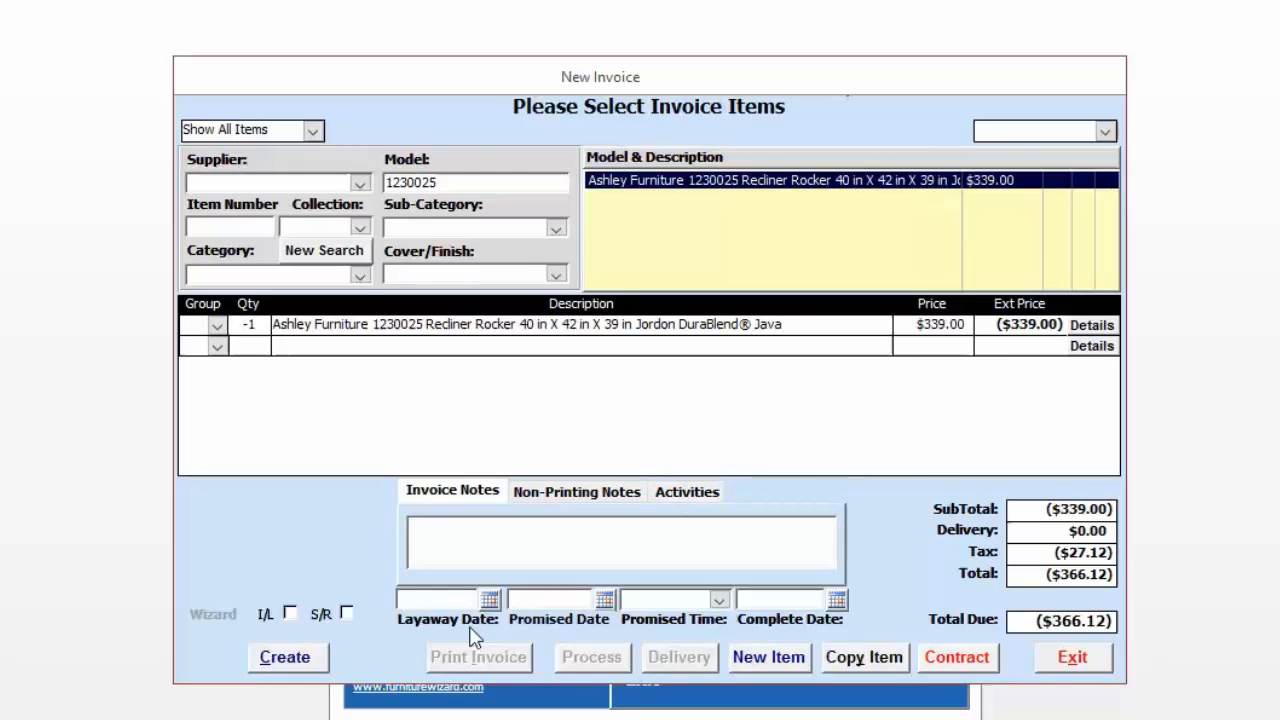
Assign the salesperson and the existing customer to the return, and create the invoice
left_click(286, 657)
left_click(630, 222)
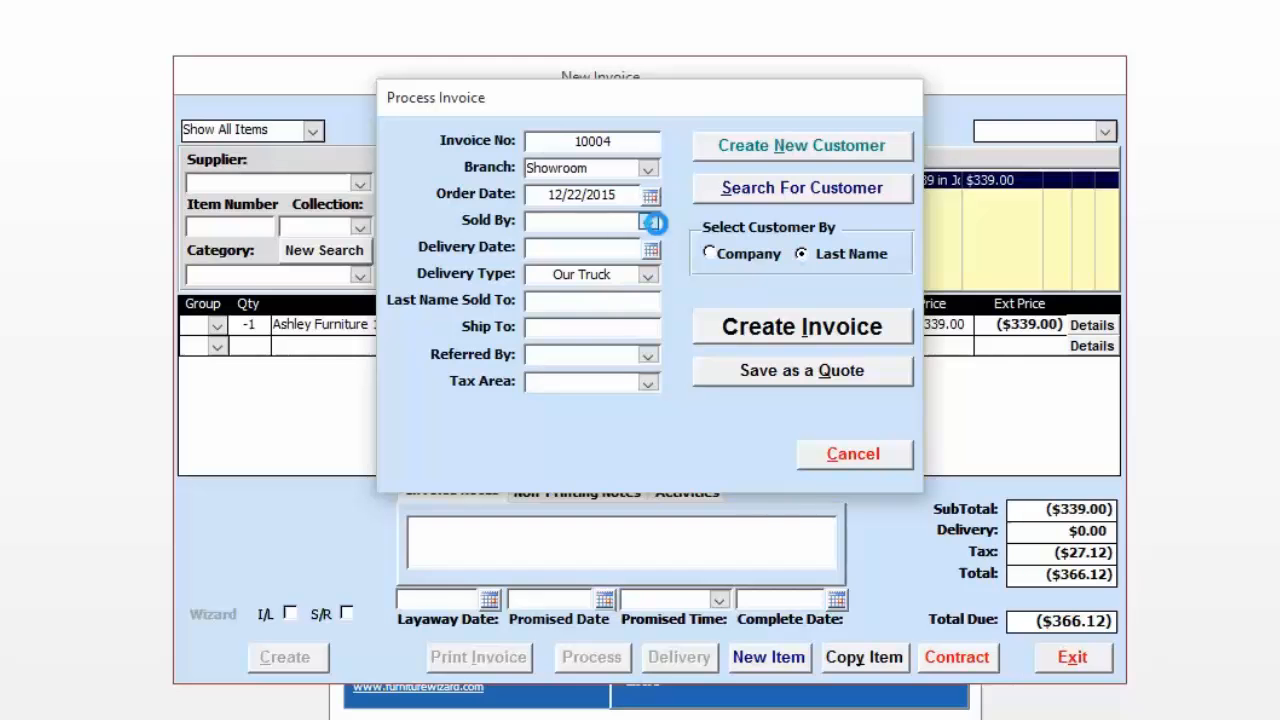
left_click(648, 222)
left_click(545, 275)
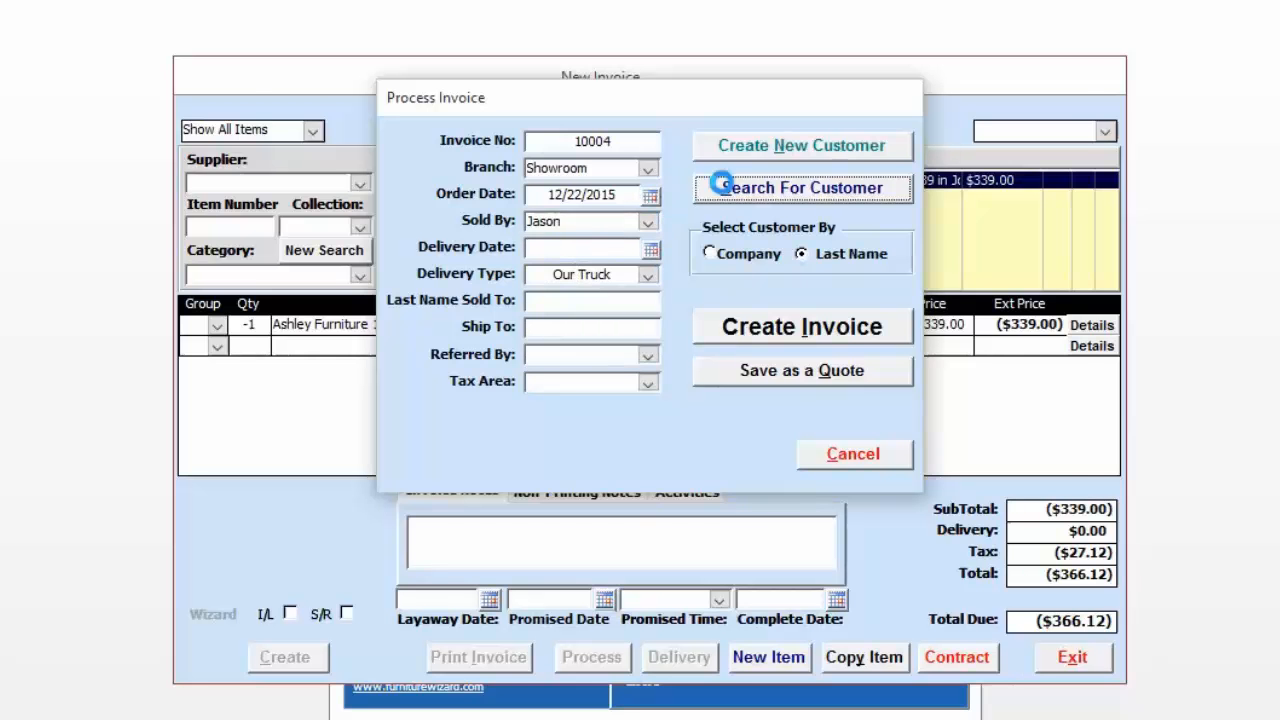
left_click(723, 189)
double_click(417, 324)
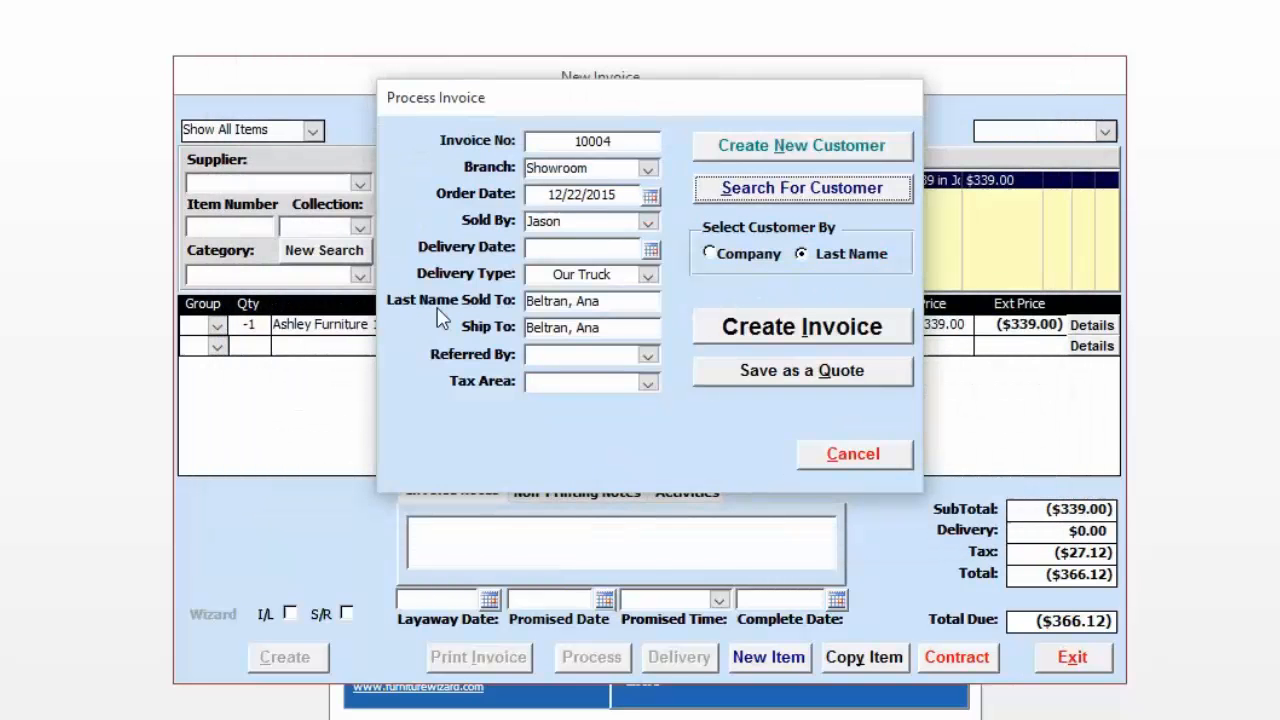
left_click(812, 330)
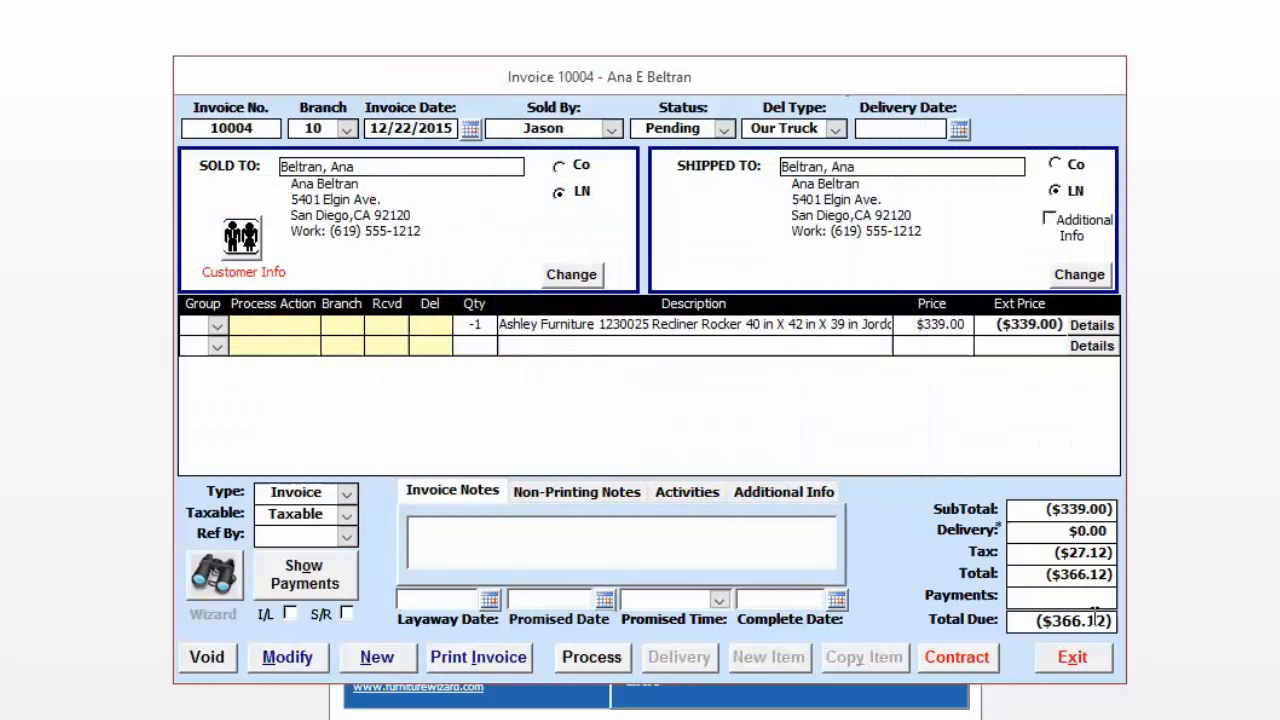
Record a Refund payment of -$366.12 dated 12/22/2015 on the return invoice
left_click(302, 578)
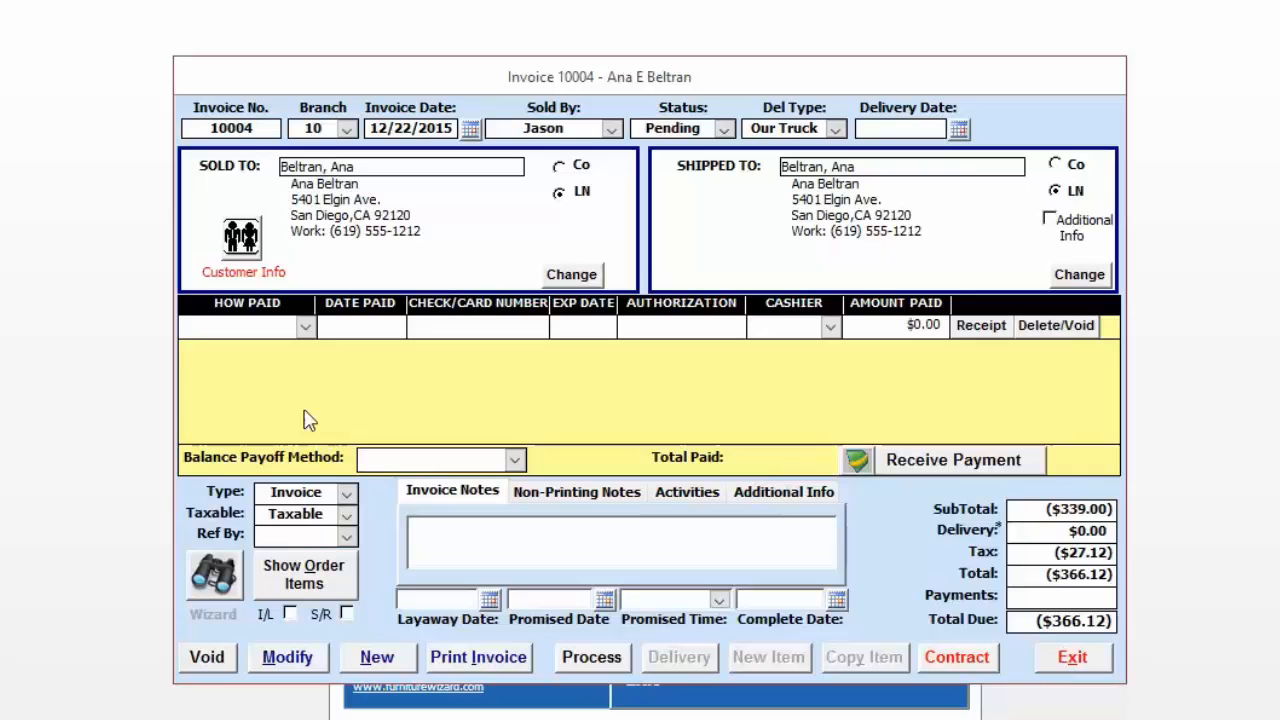
left_click(305, 327)
left_click(203, 434)
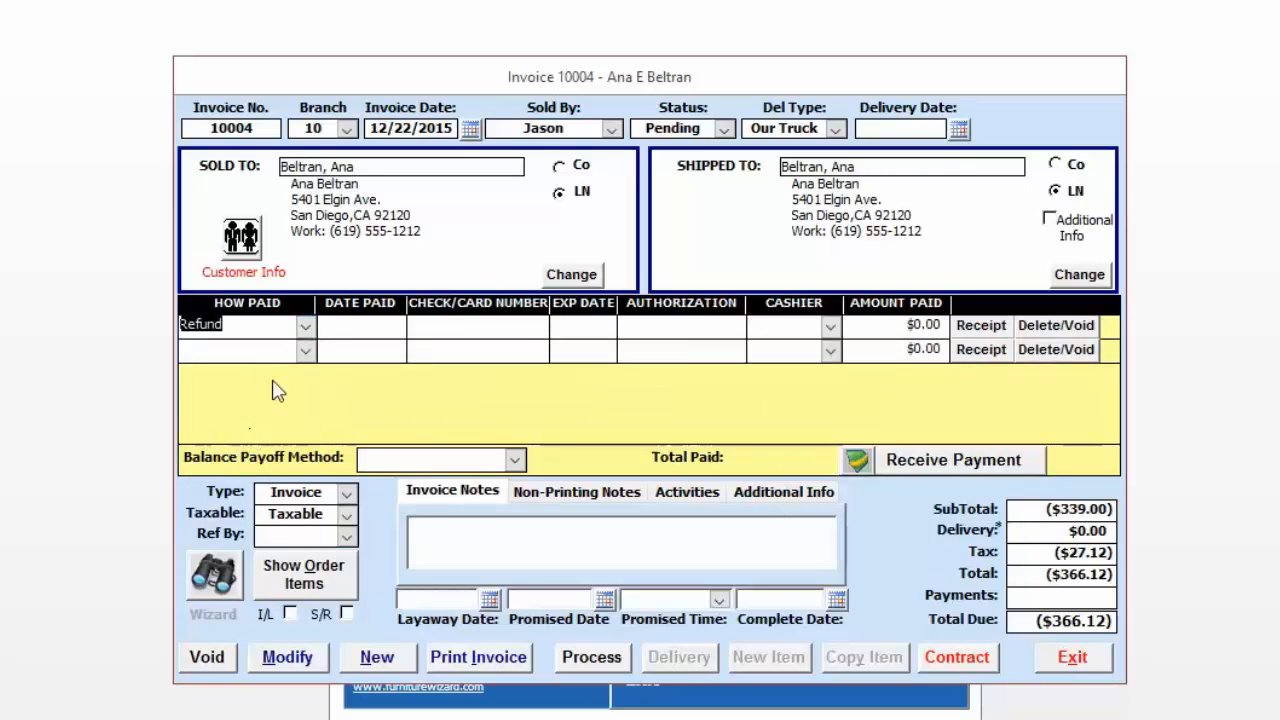
left_click(357, 326)
double_click(365, 329)
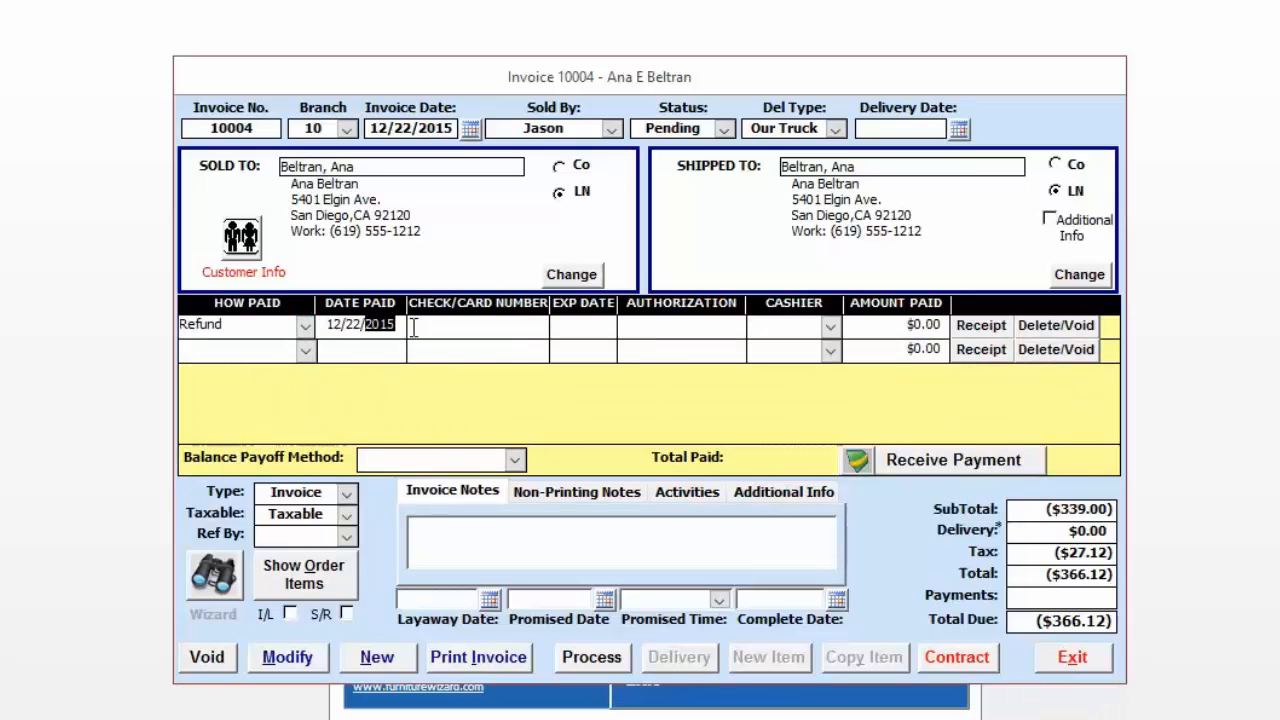
left_click(897, 331)
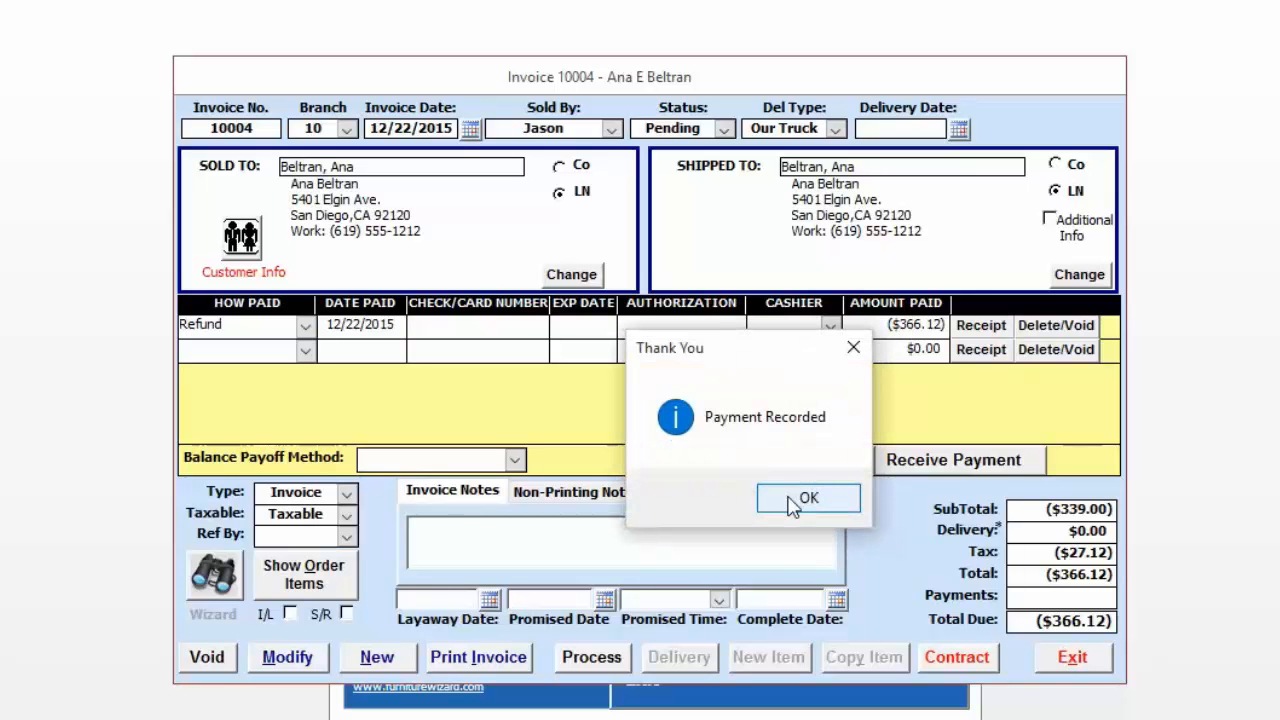
left_click(793, 504)
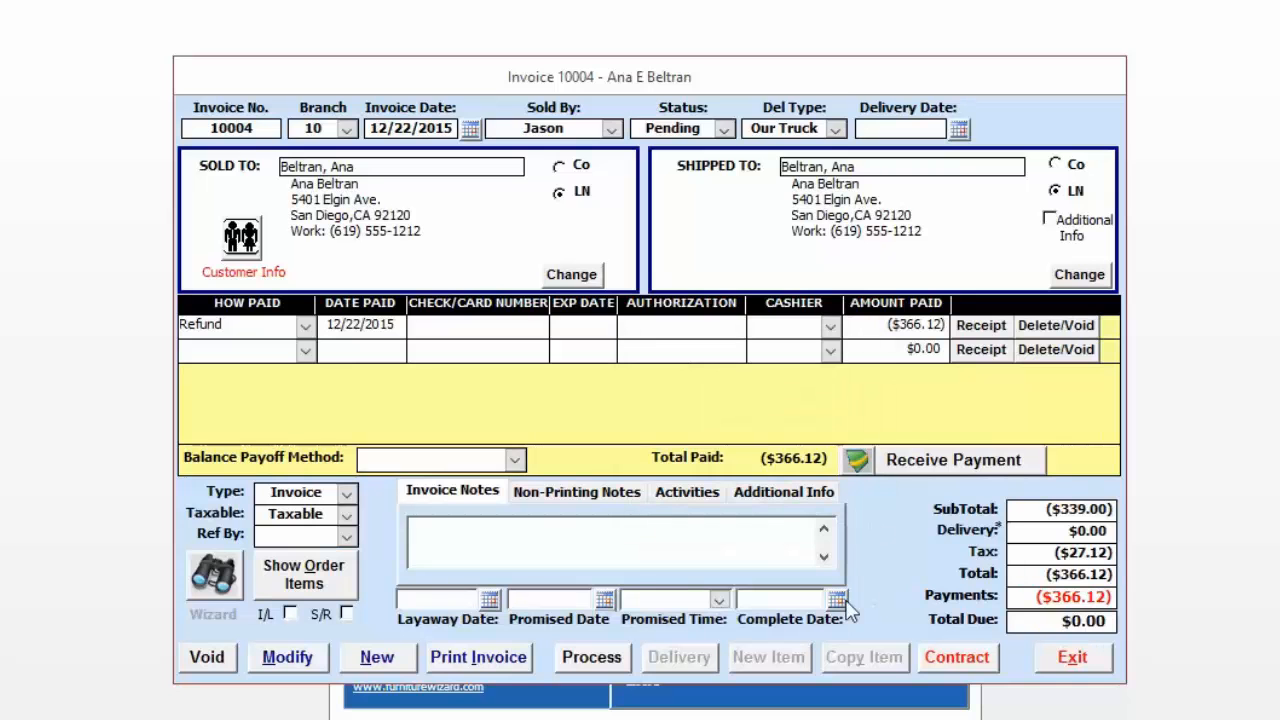
Process the return invoice's inventory as delivered
left_click(588, 659)
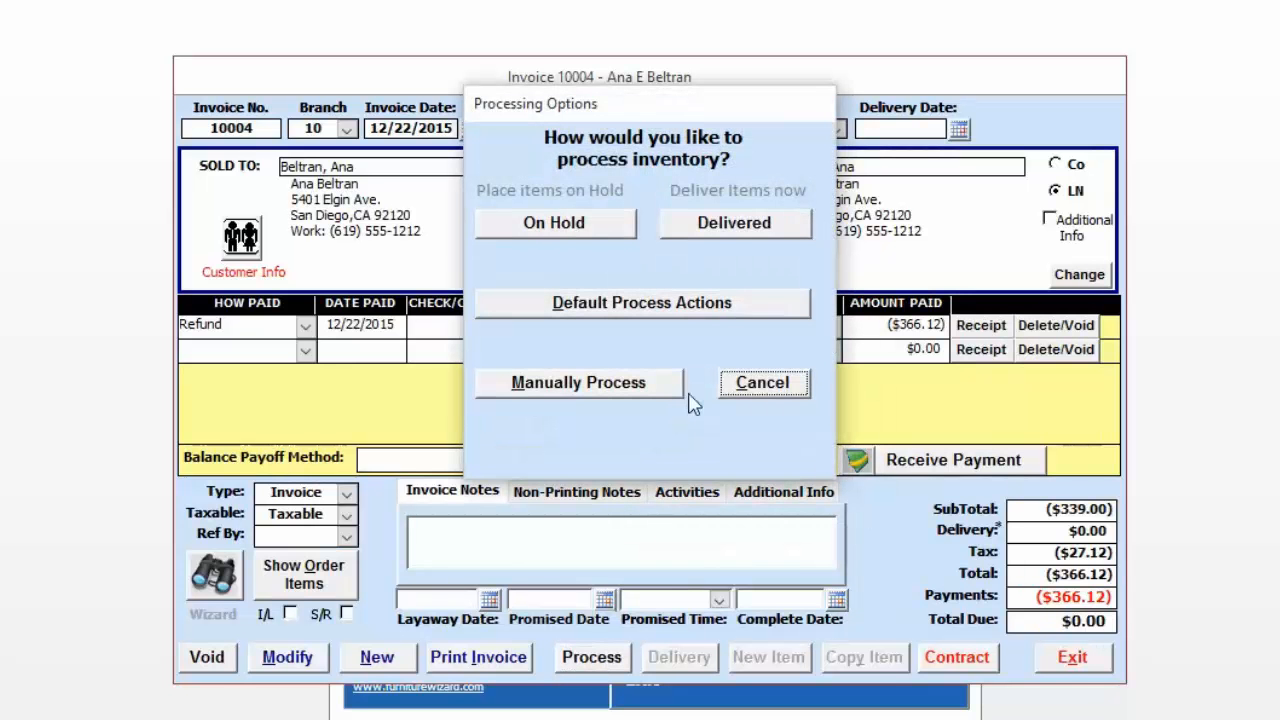
left_click(737, 225)
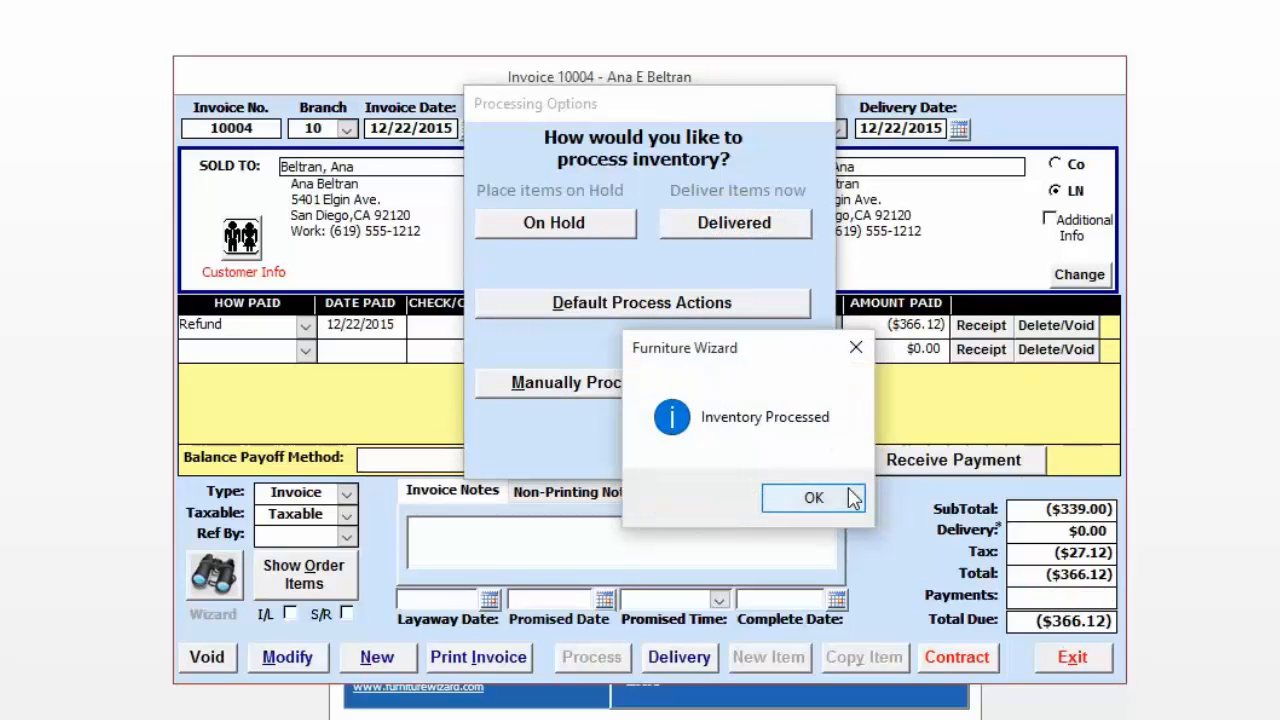
Dismiss the processing message, switch to QuickBooks, and open the customer's credit memo dated 12/22/2015
left_click(850, 498)
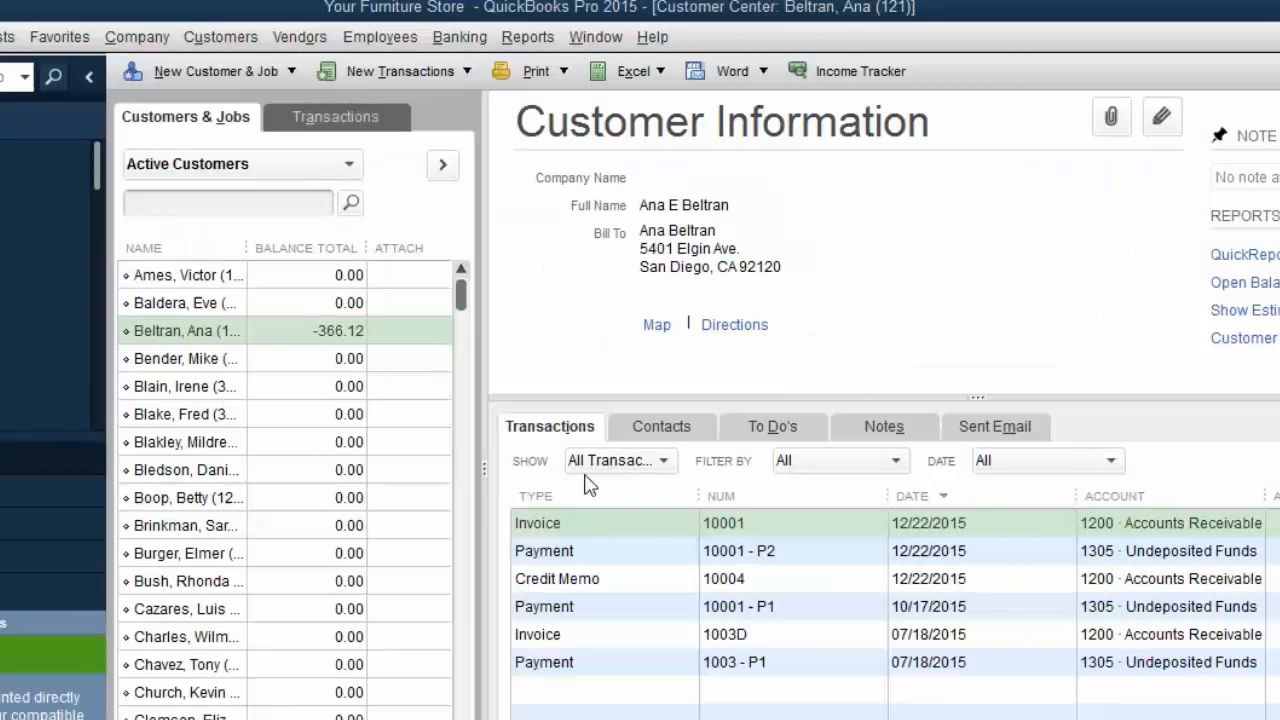
left_click(632, 580)
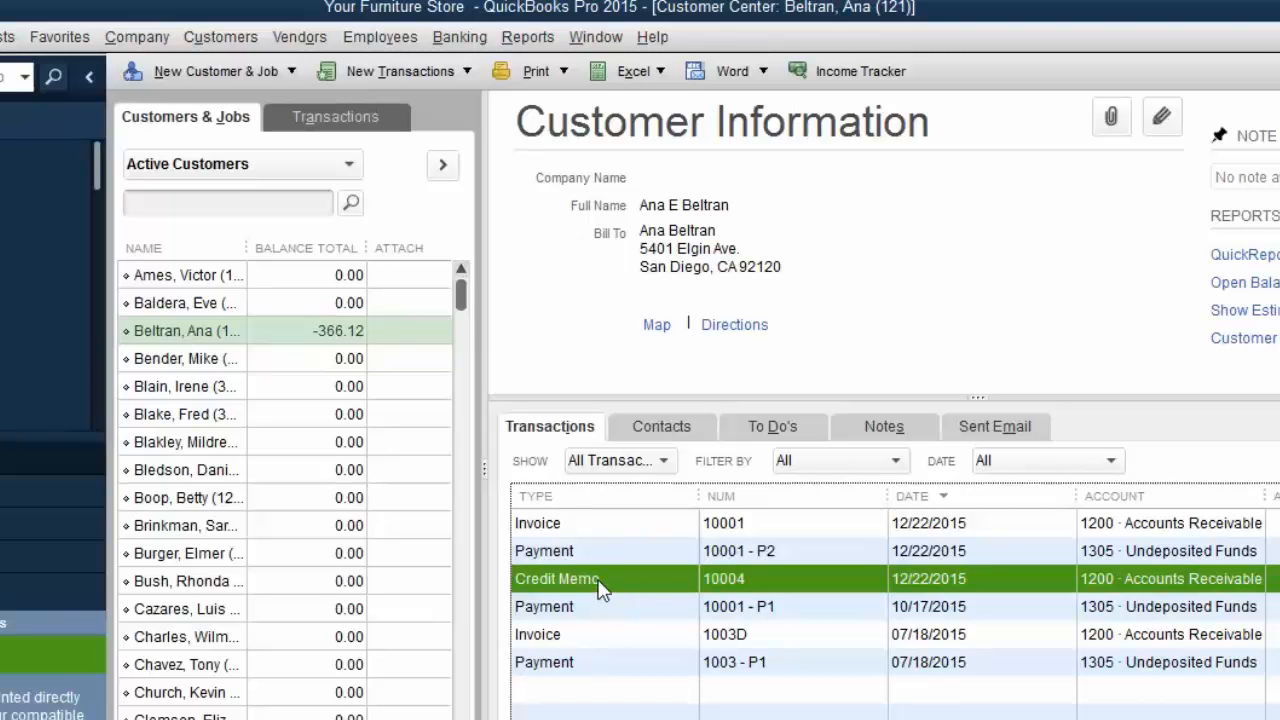
double_click(599, 581)
double_click(563, 578)
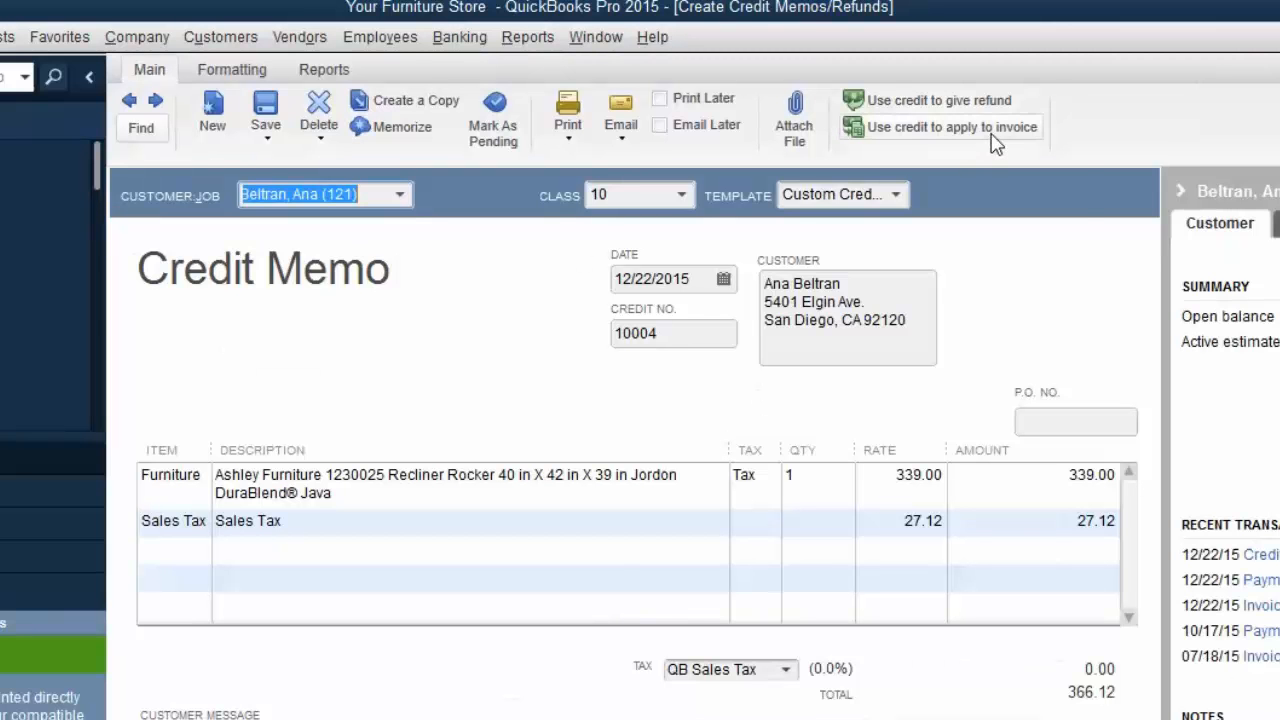
Use the credit to issue a refund by check from account 1005 · Bank Account, close the customer windows, and open check printing
left_click(916, 104)
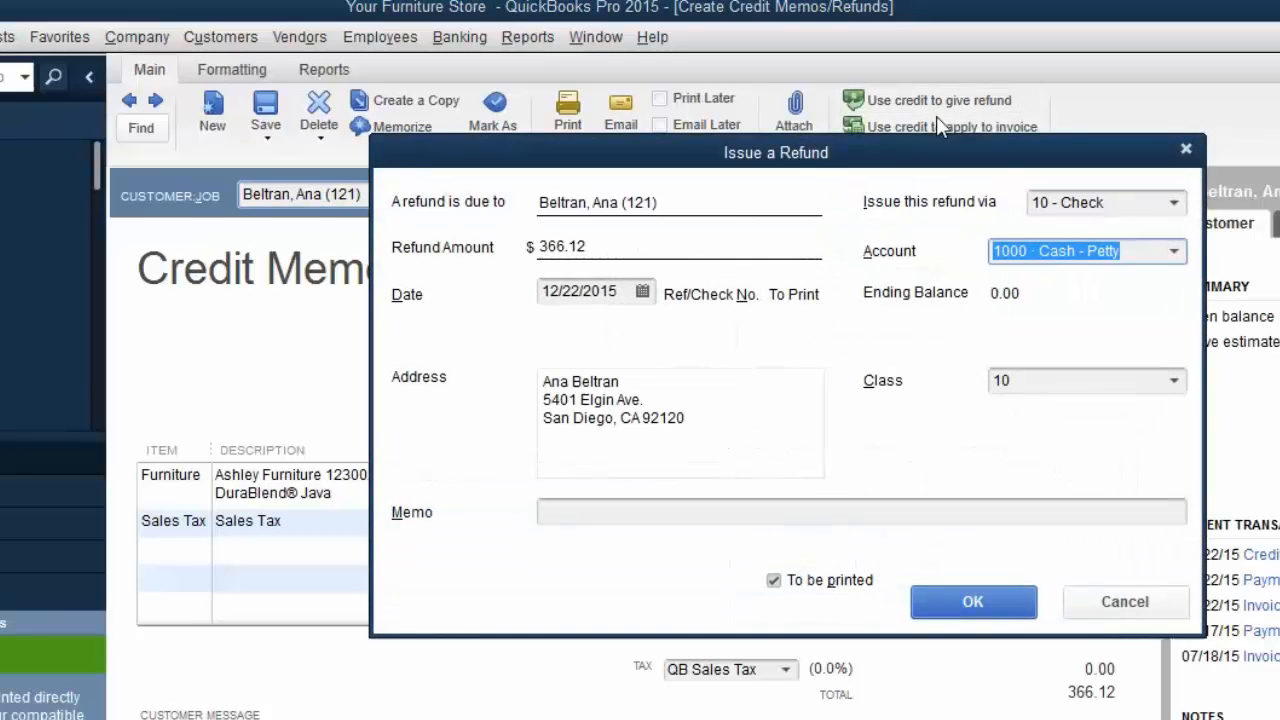
left_click(1176, 251)
left_click(1122, 370)
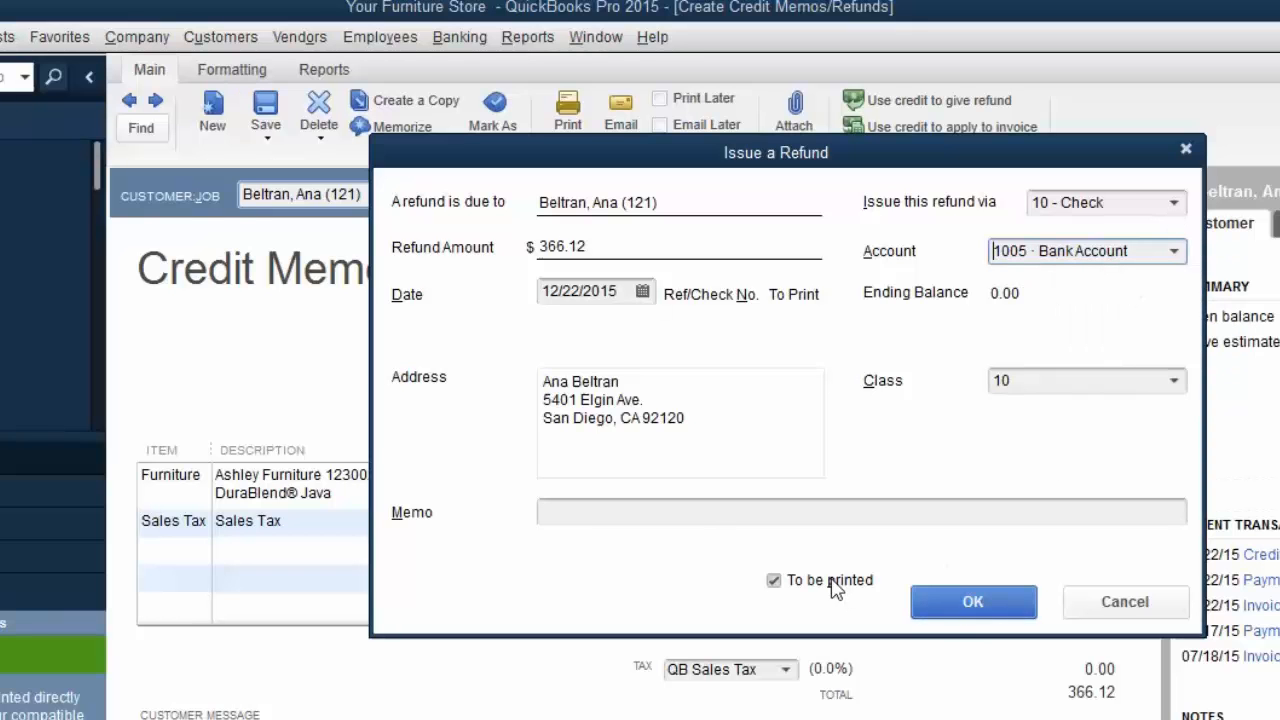
left_click(1003, 601)
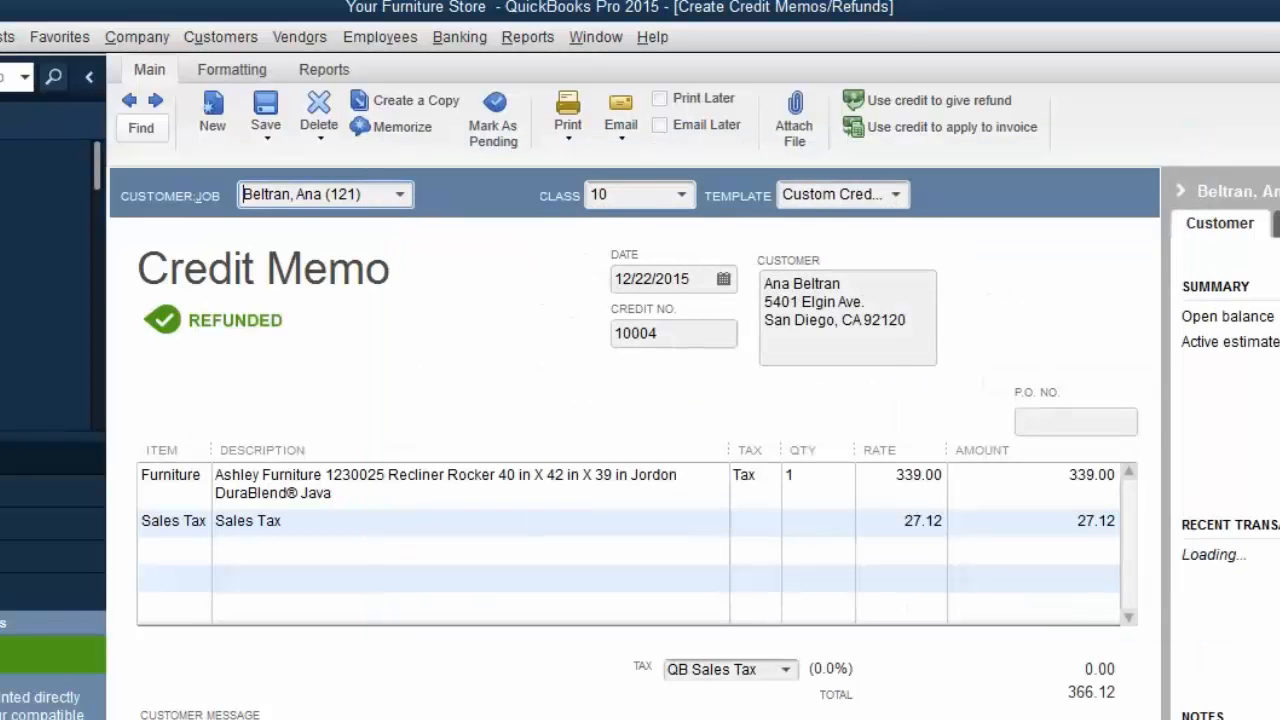
key("Escape")
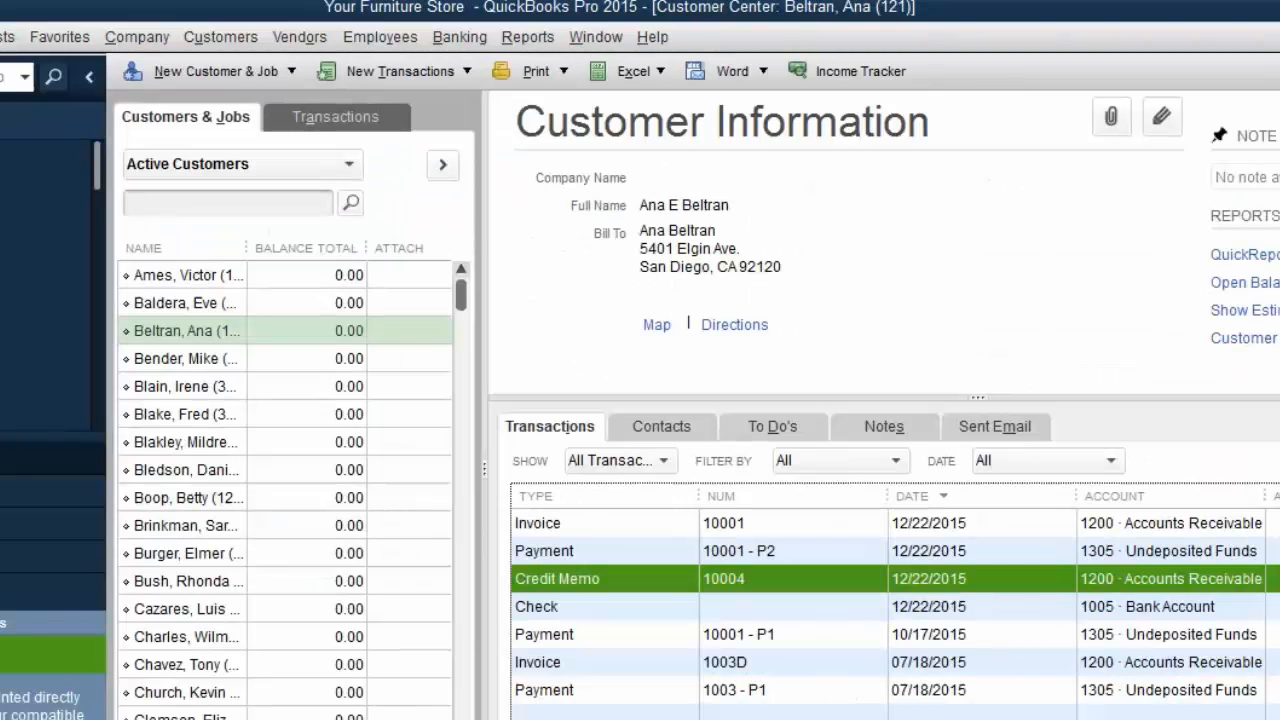
key("Escape")
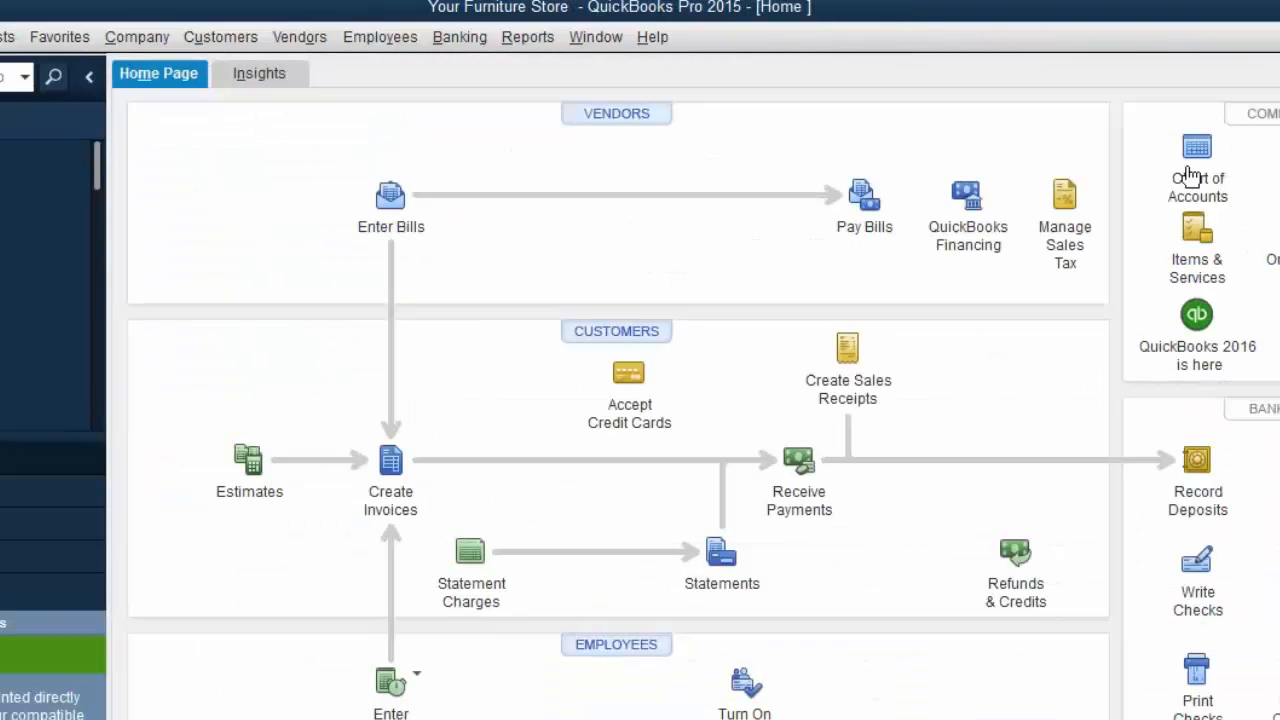
left_click(1210, 688)
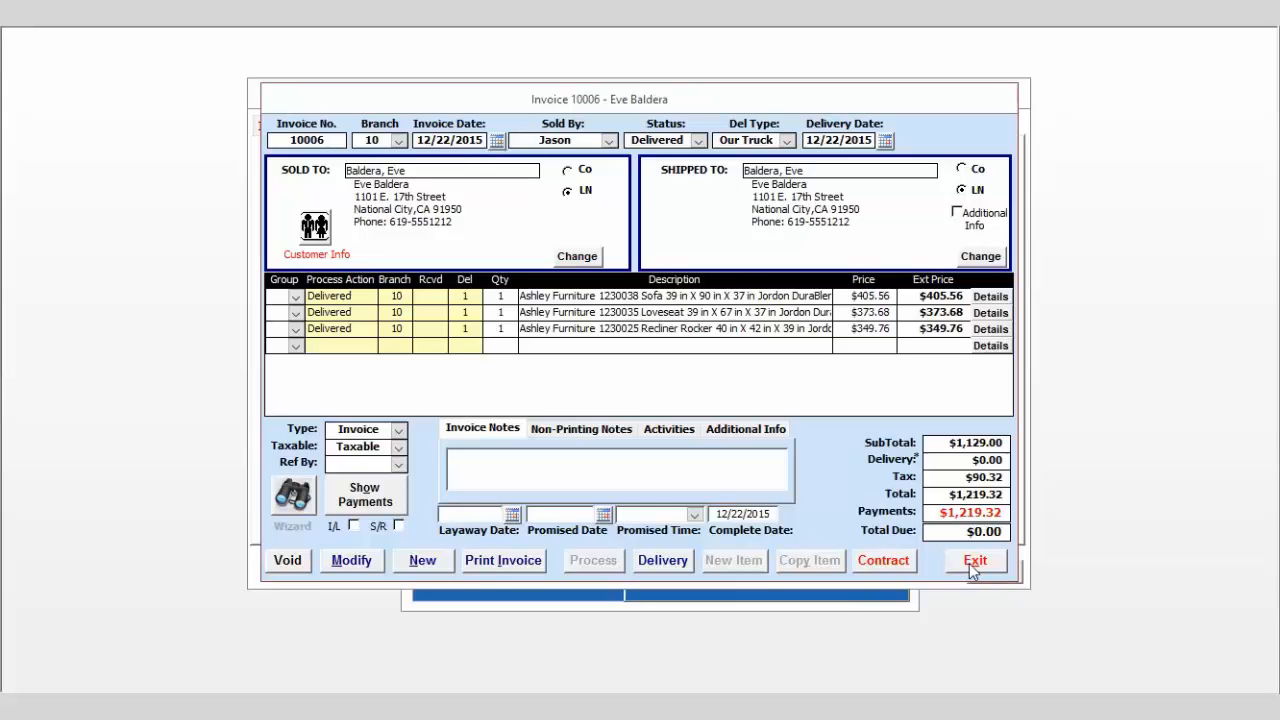
In Furniture Wizard, start an invoice with sofa 1230038, loveseat 1230035 and the 123 Java Sectional 2 Pc. set, with both sectional pieces at quantity -1
left_click(422, 560)
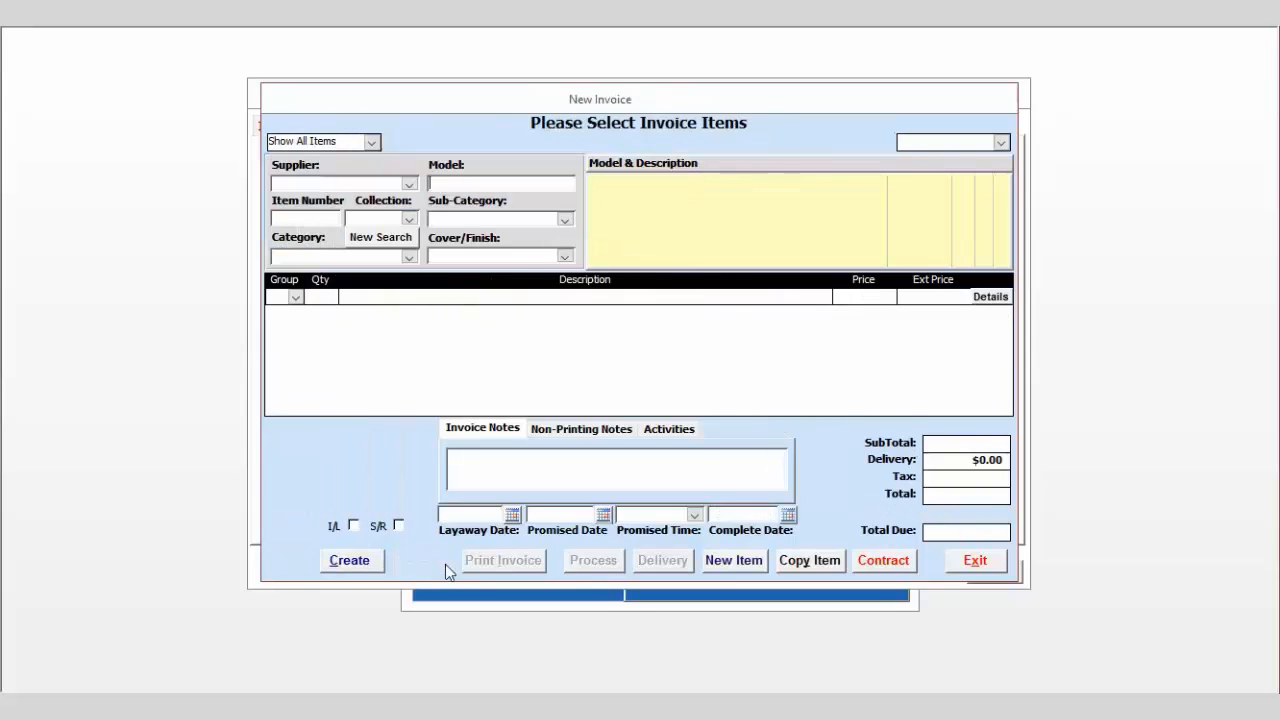
type("123")
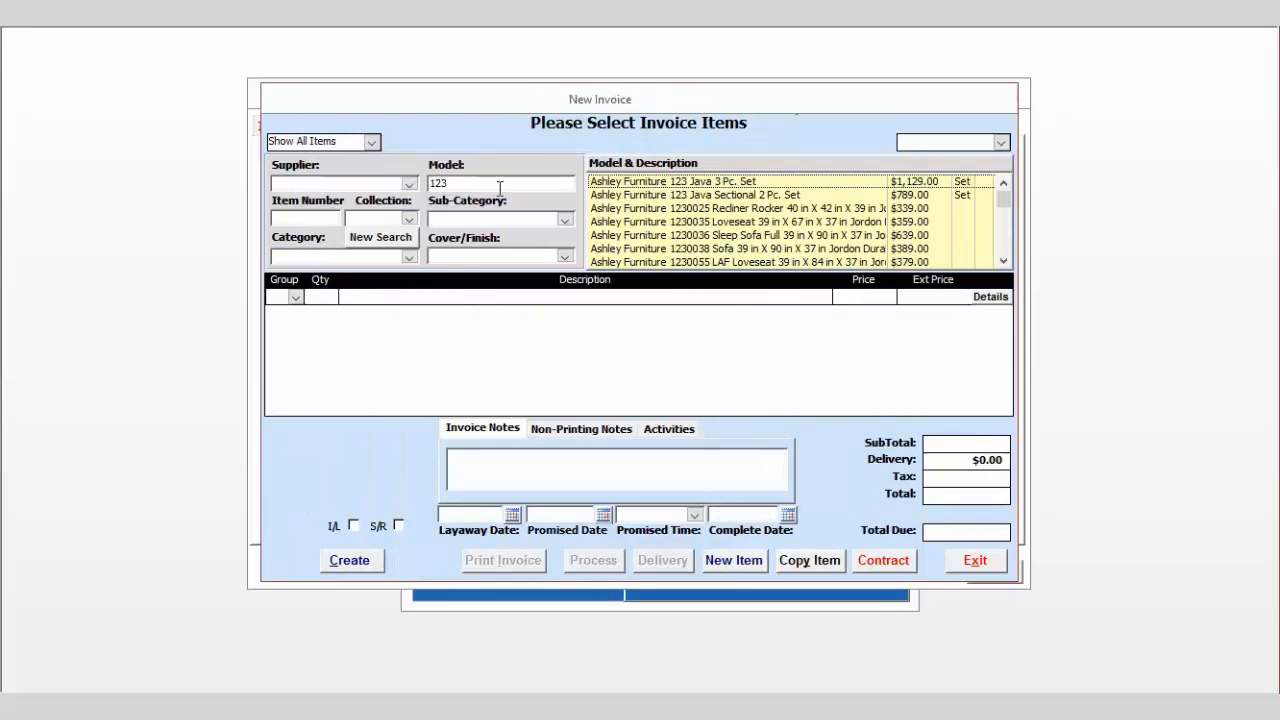
left_click(797, 250)
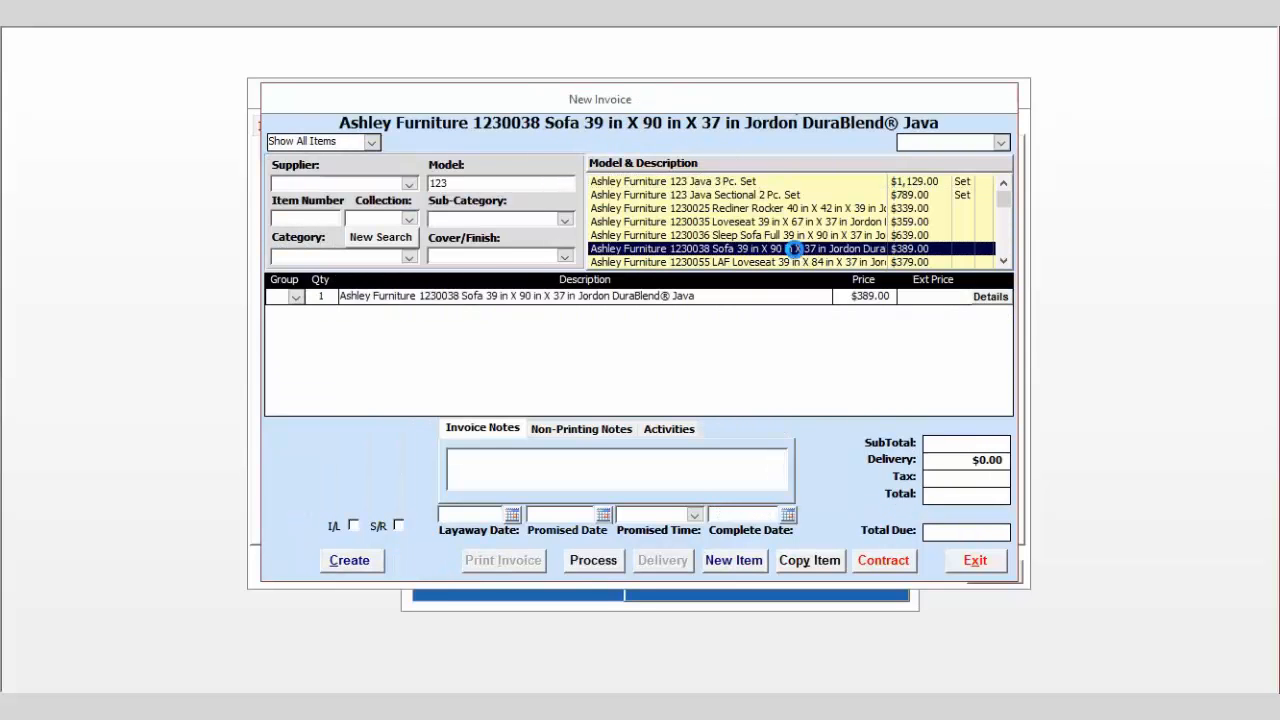
left_click(1004, 261)
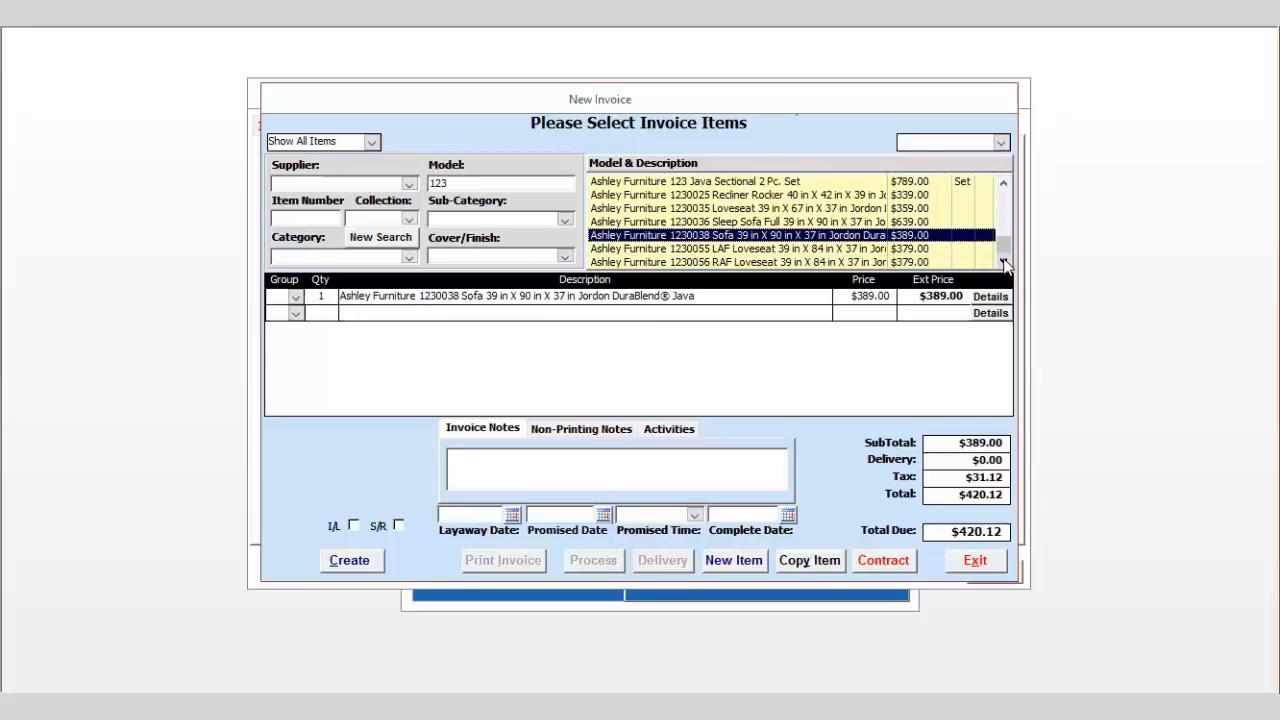
left_click(826, 208)
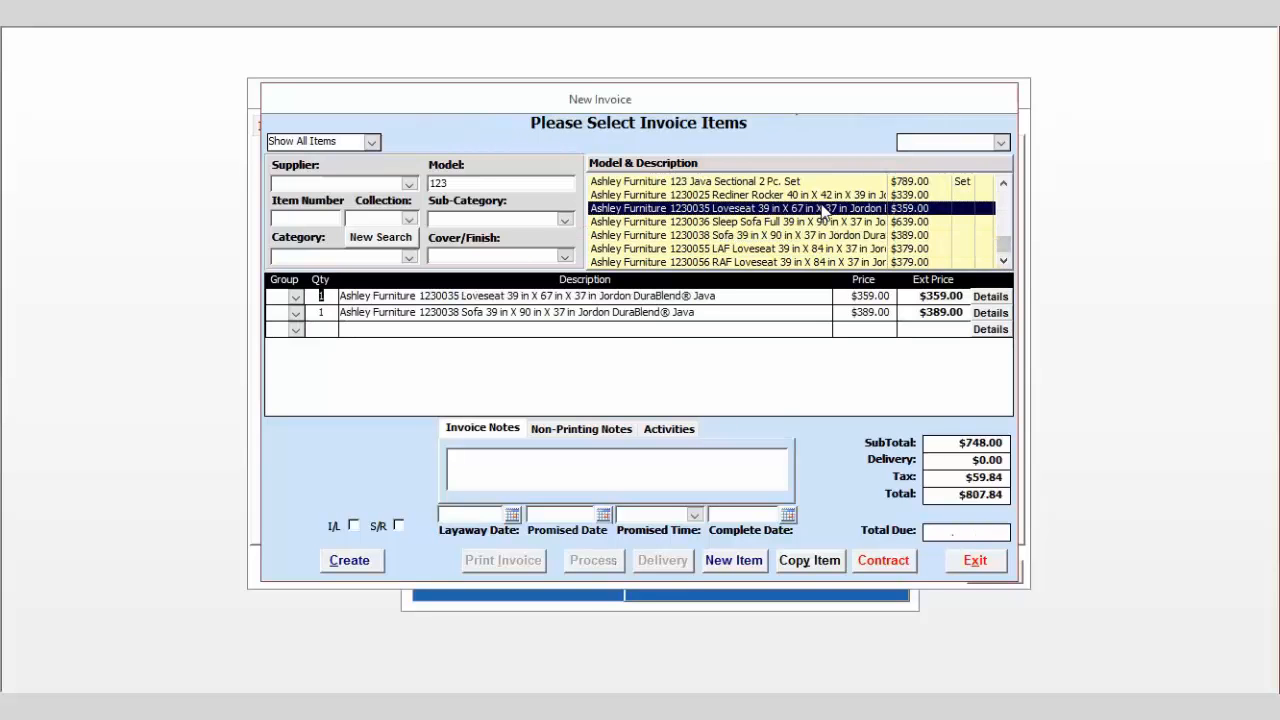
left_click(1004, 184)
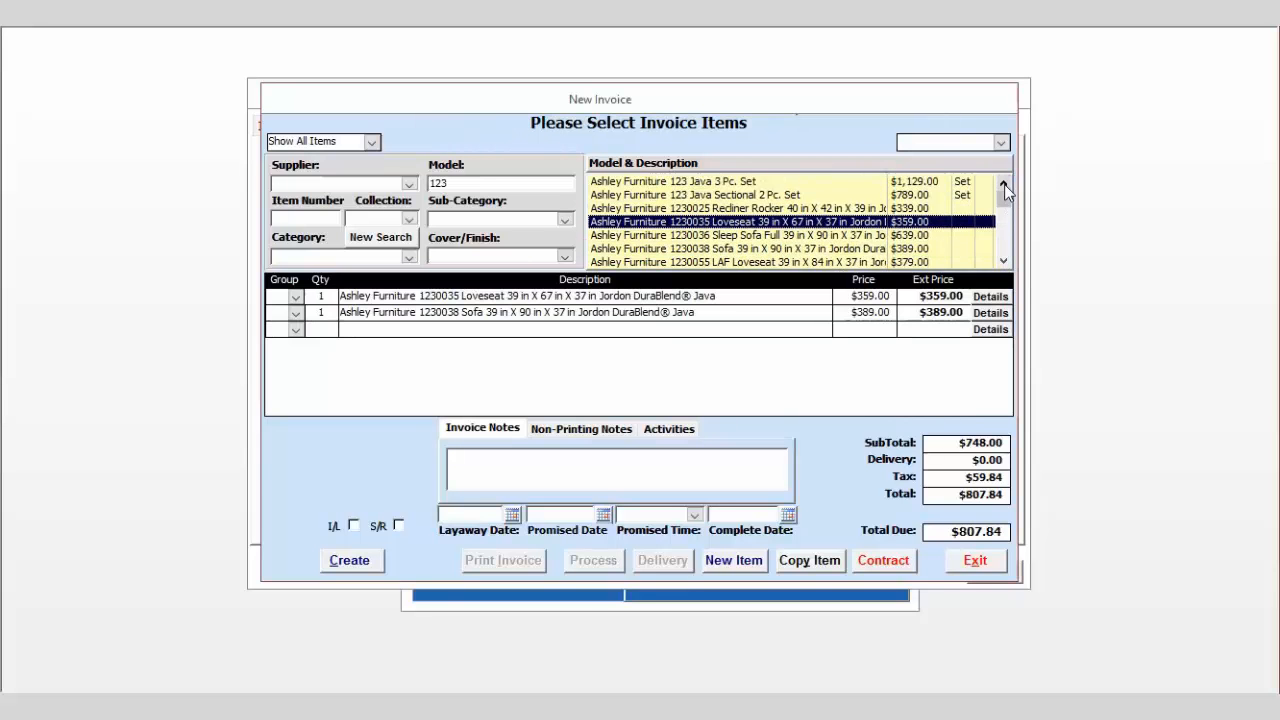
left_click(759, 196)
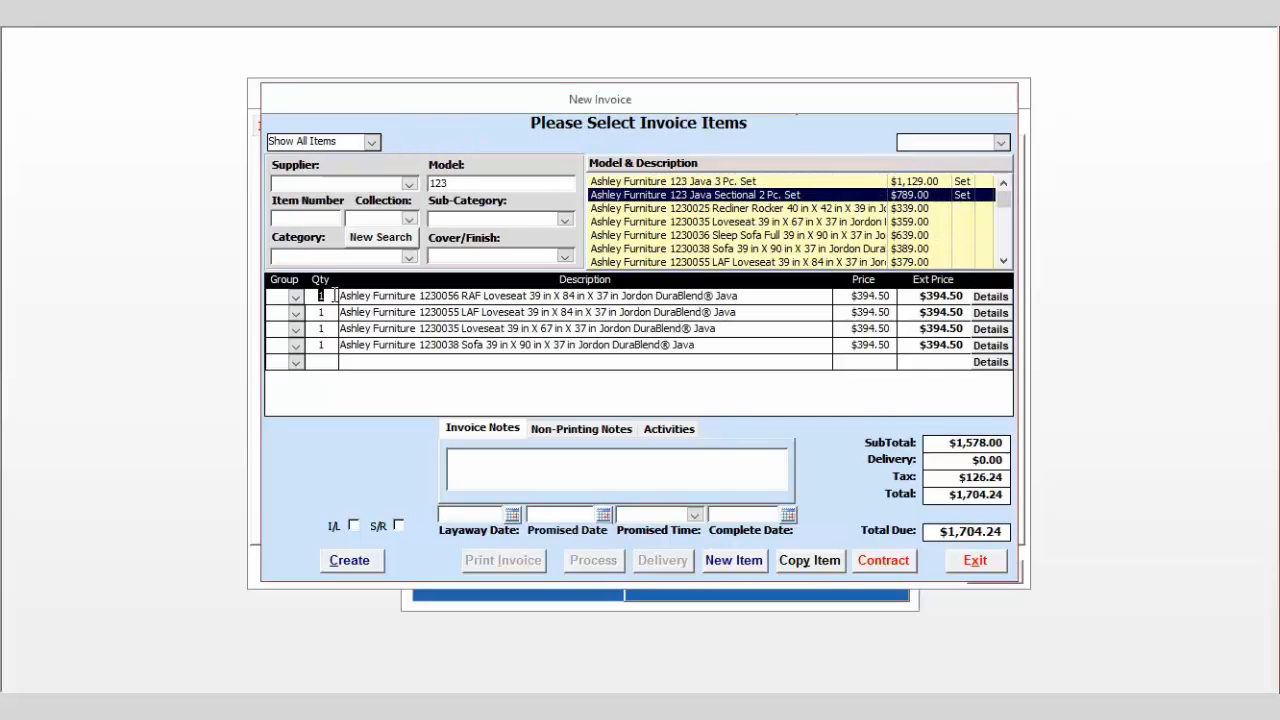
left_click(317, 312)
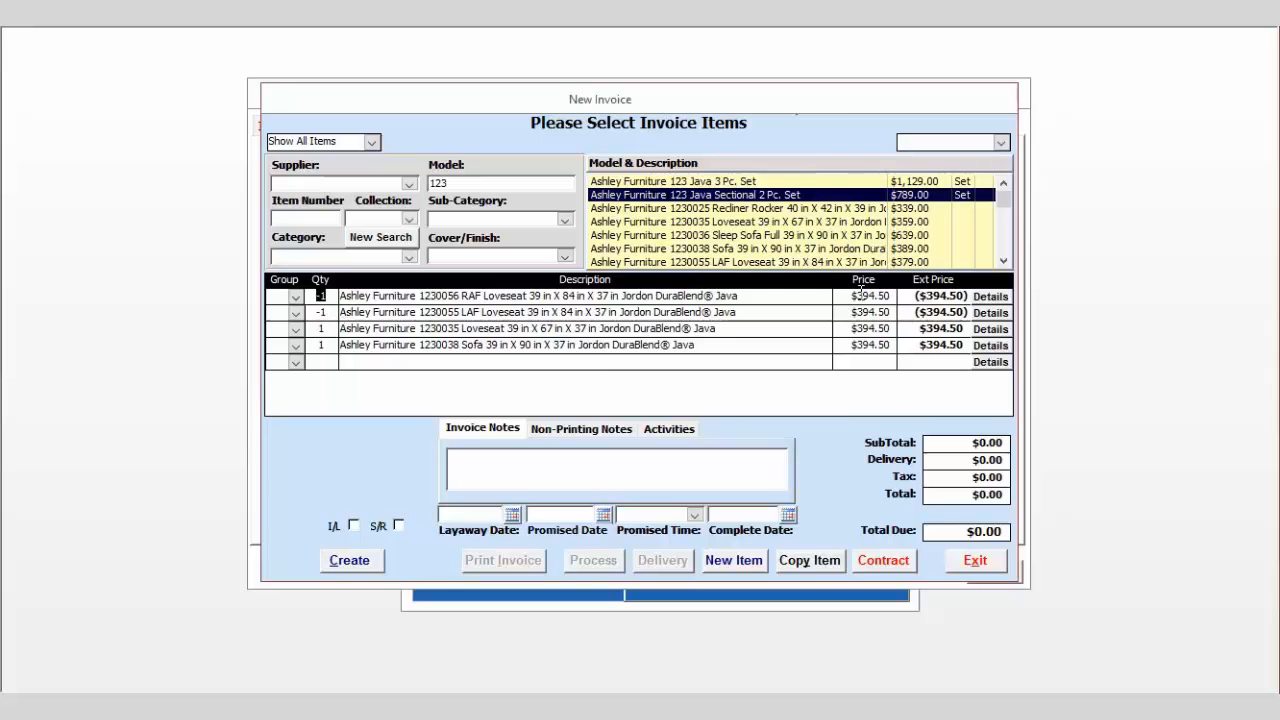
Assign the salesperson and the existing customer to the exchange, and create the invoice
left_click(349, 561)
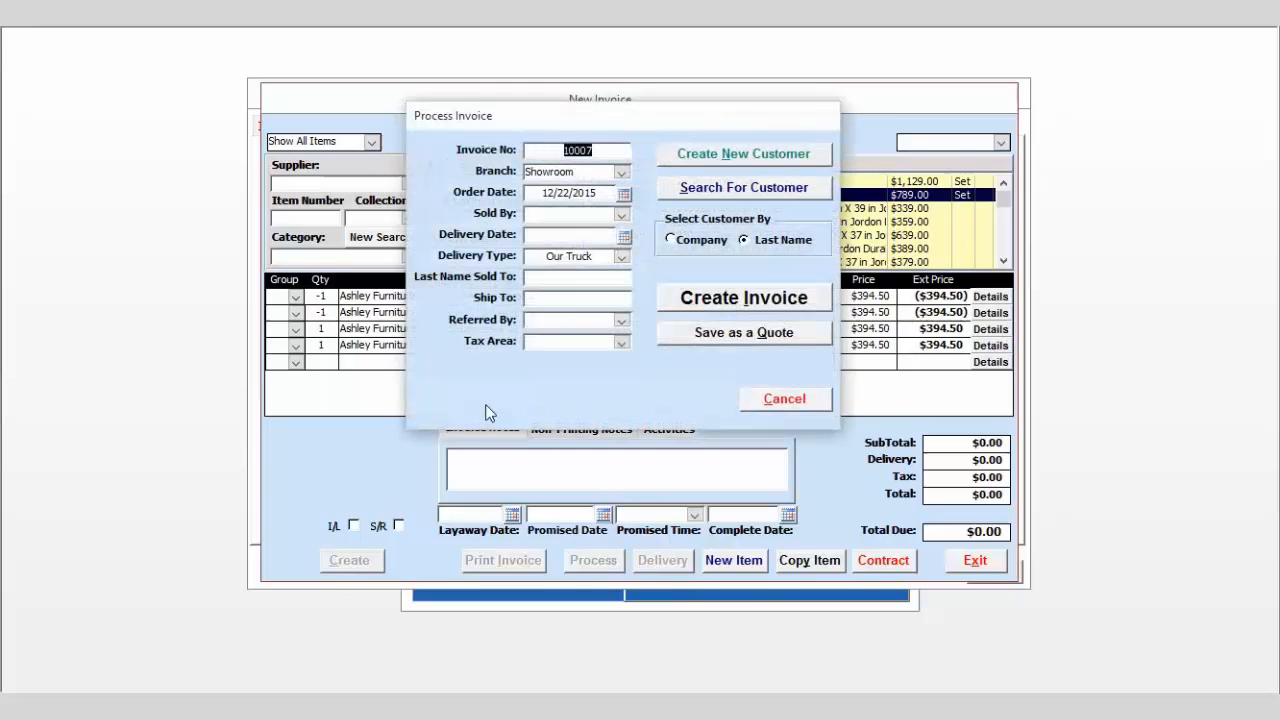
left_click(621, 216)
left_click(560, 257)
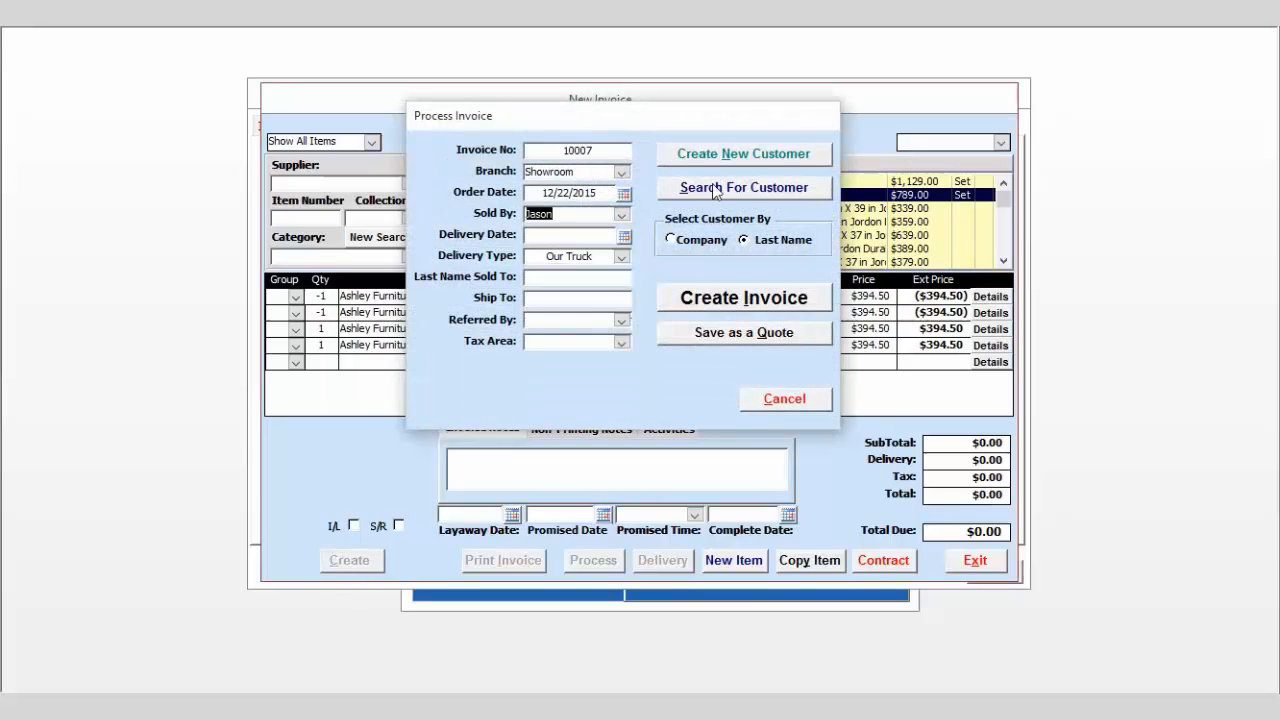
left_click(731, 188)
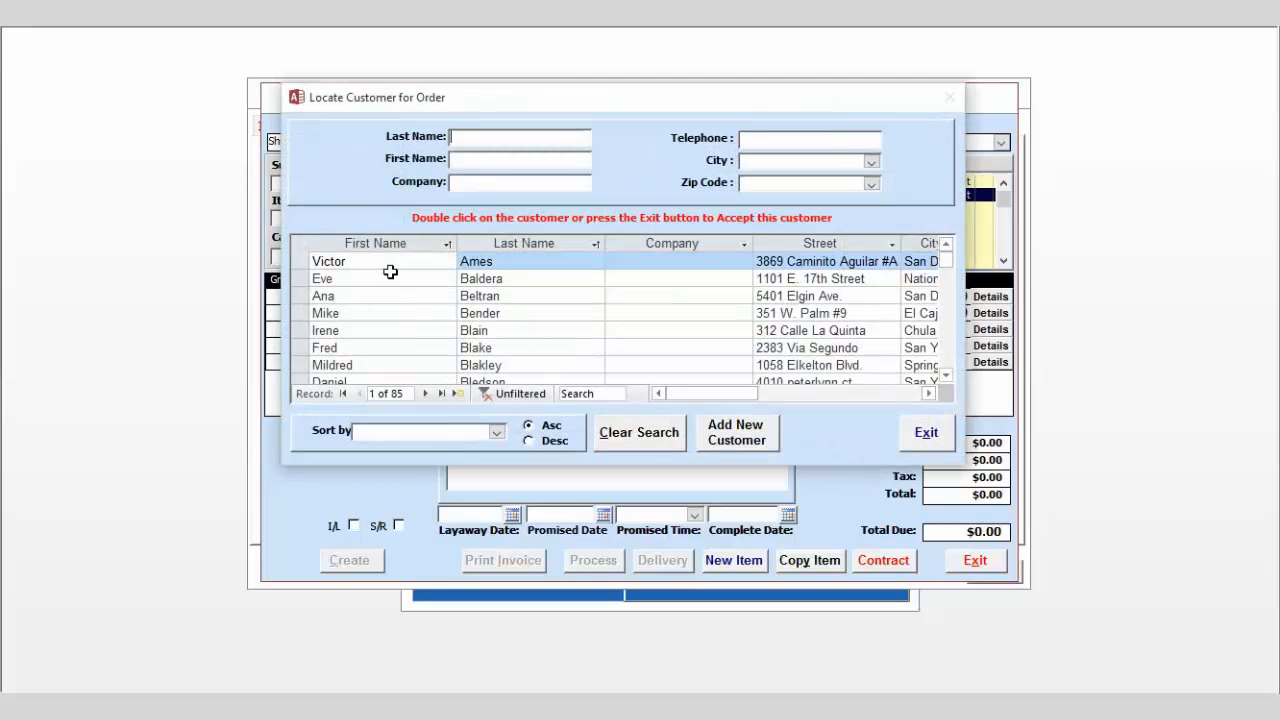
double_click(396, 279)
left_click(732, 297)
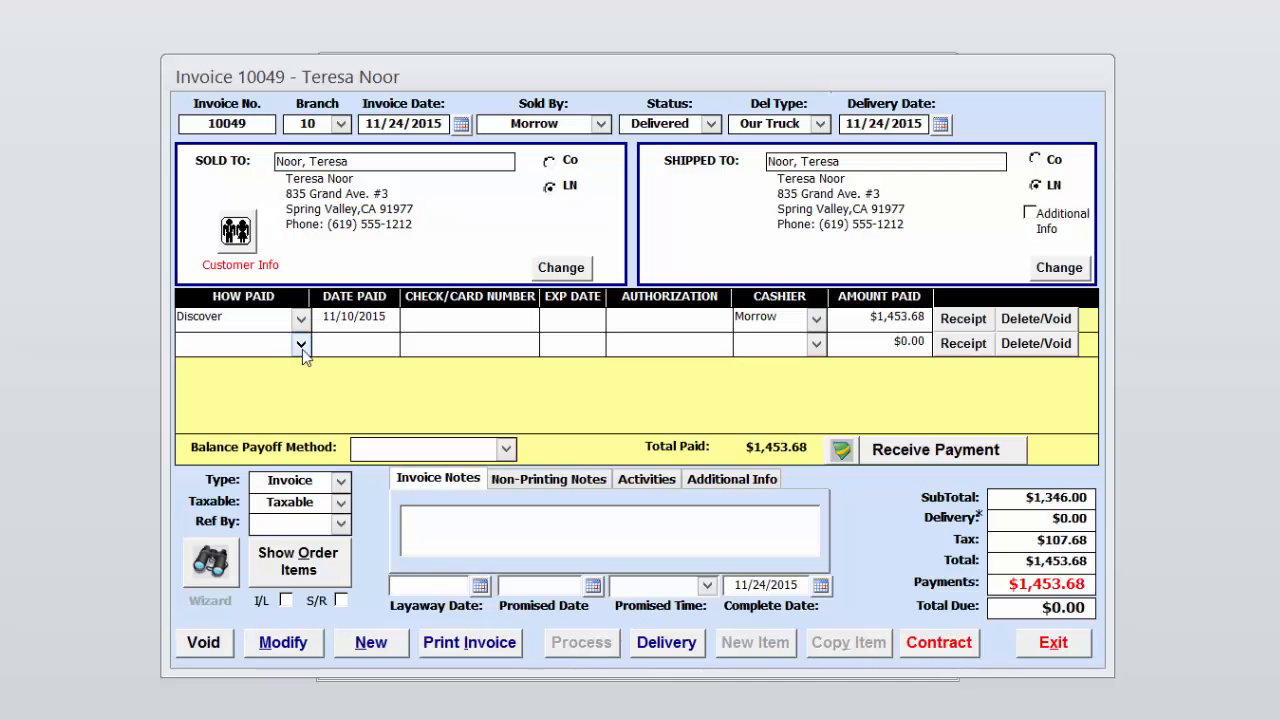
Record a Check payment of -$1,453.68 dated 11/24/2015 with the cashier assigned on the invoice originally paid by Discover
left_click(301, 345)
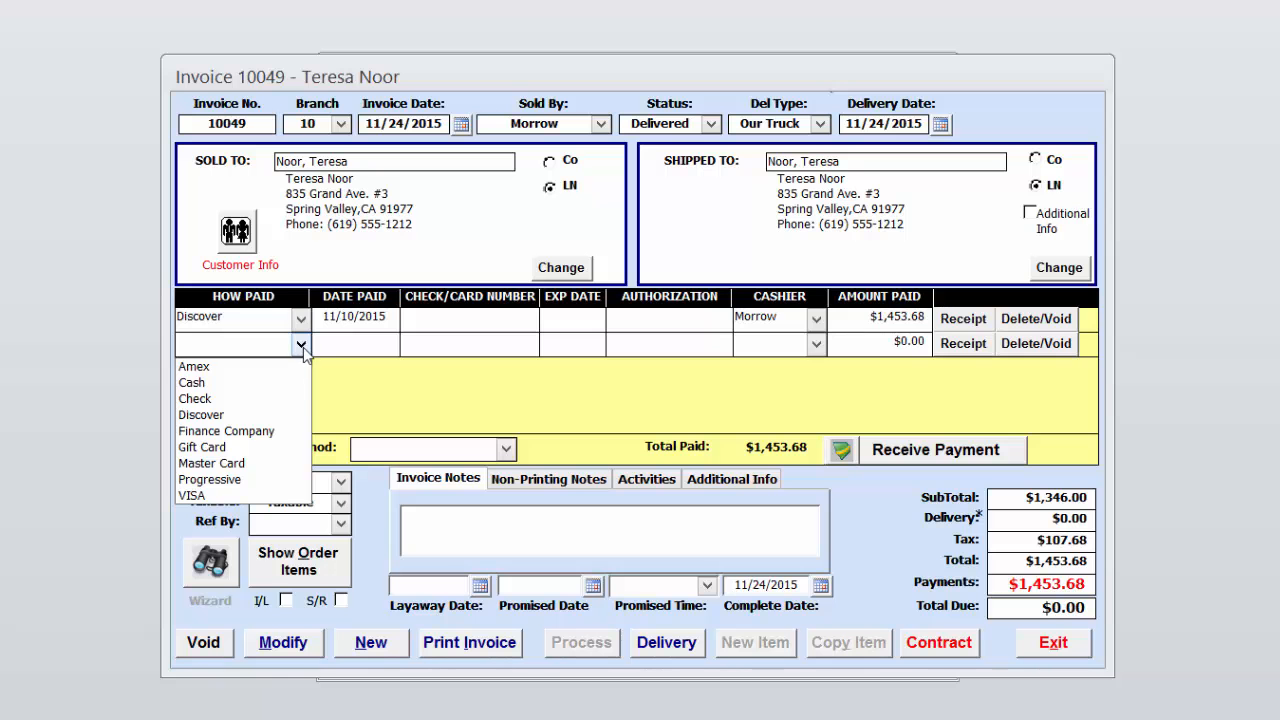
left_click(301, 400)
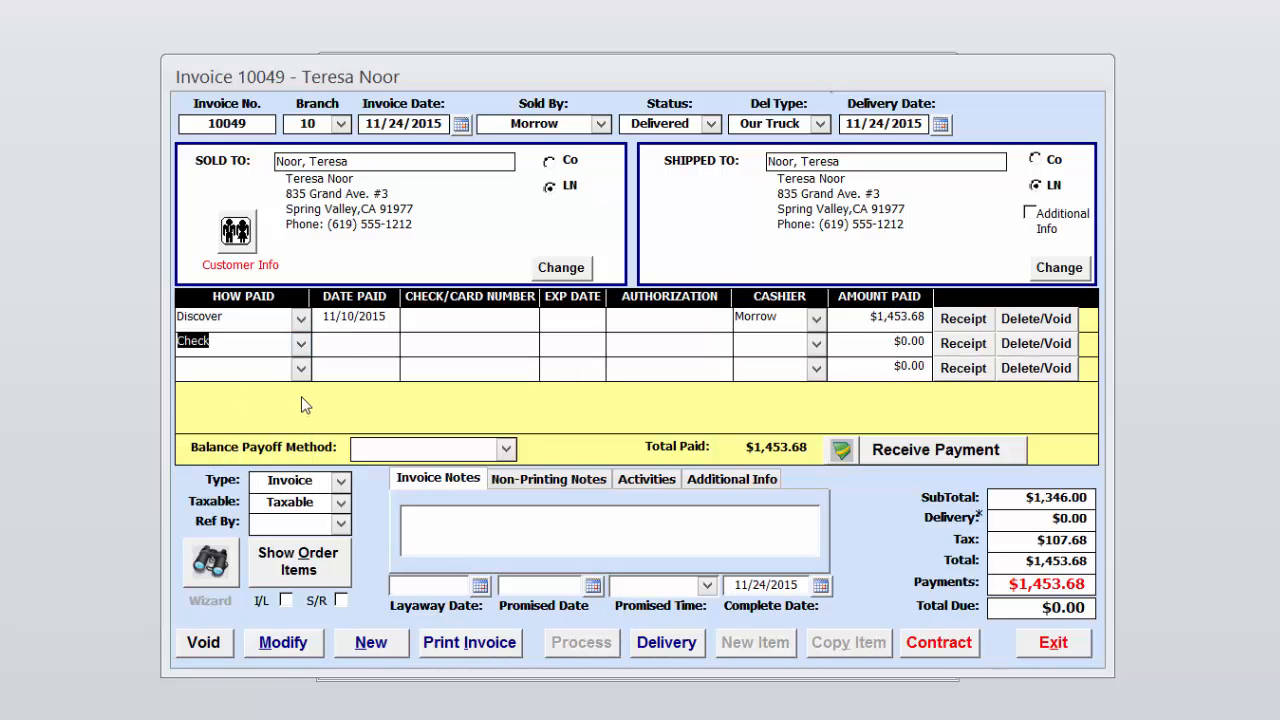
left_click(356, 350)
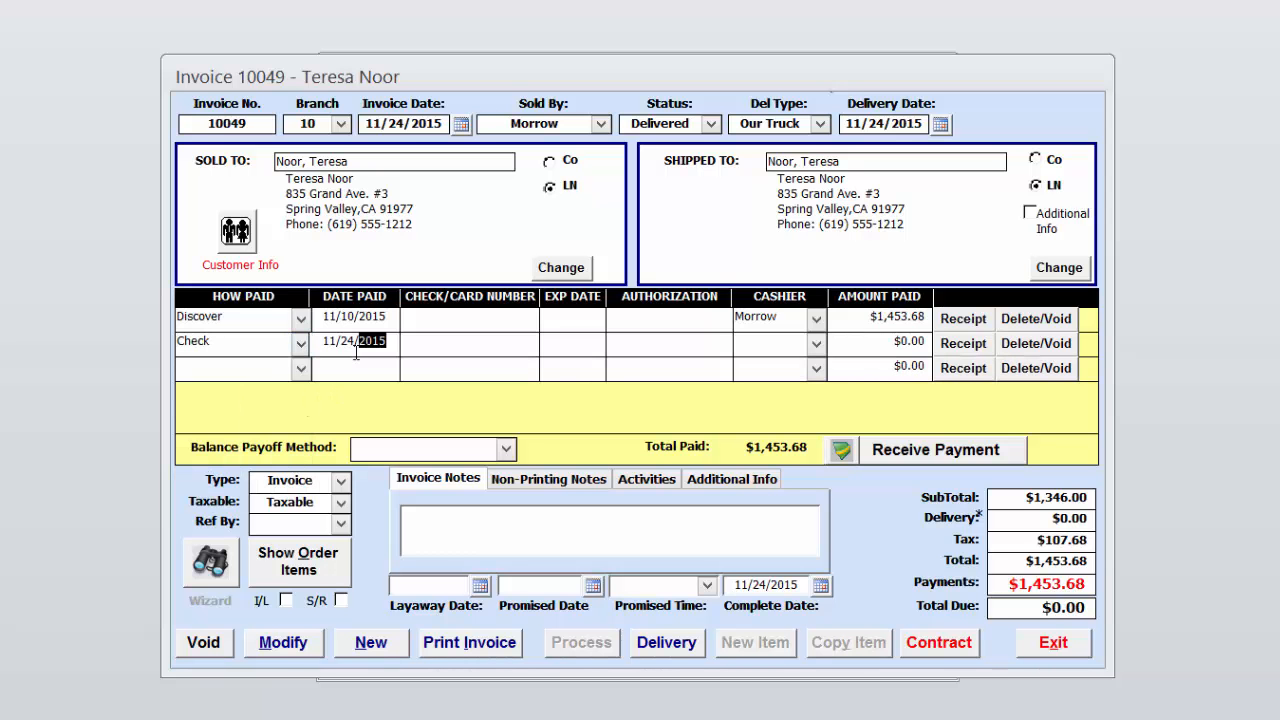
left_click(816, 343)
left_click(818, 430)
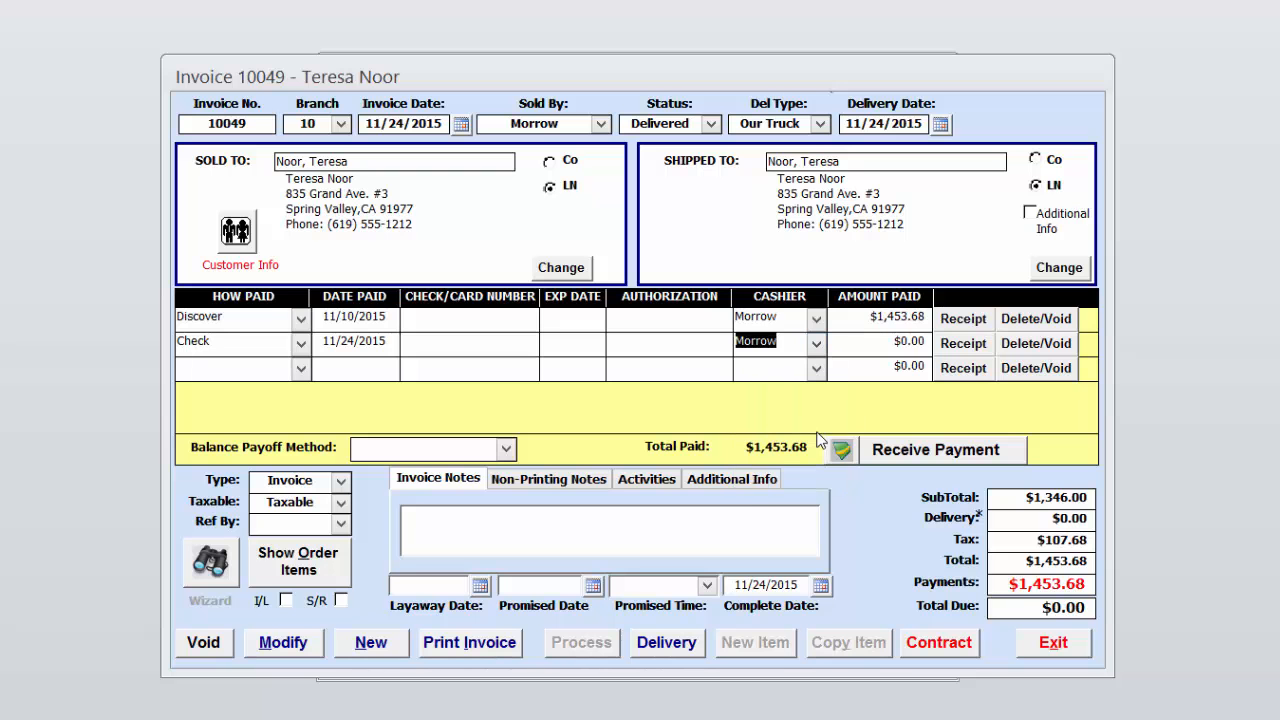
left_click(884, 347)
type("-145")
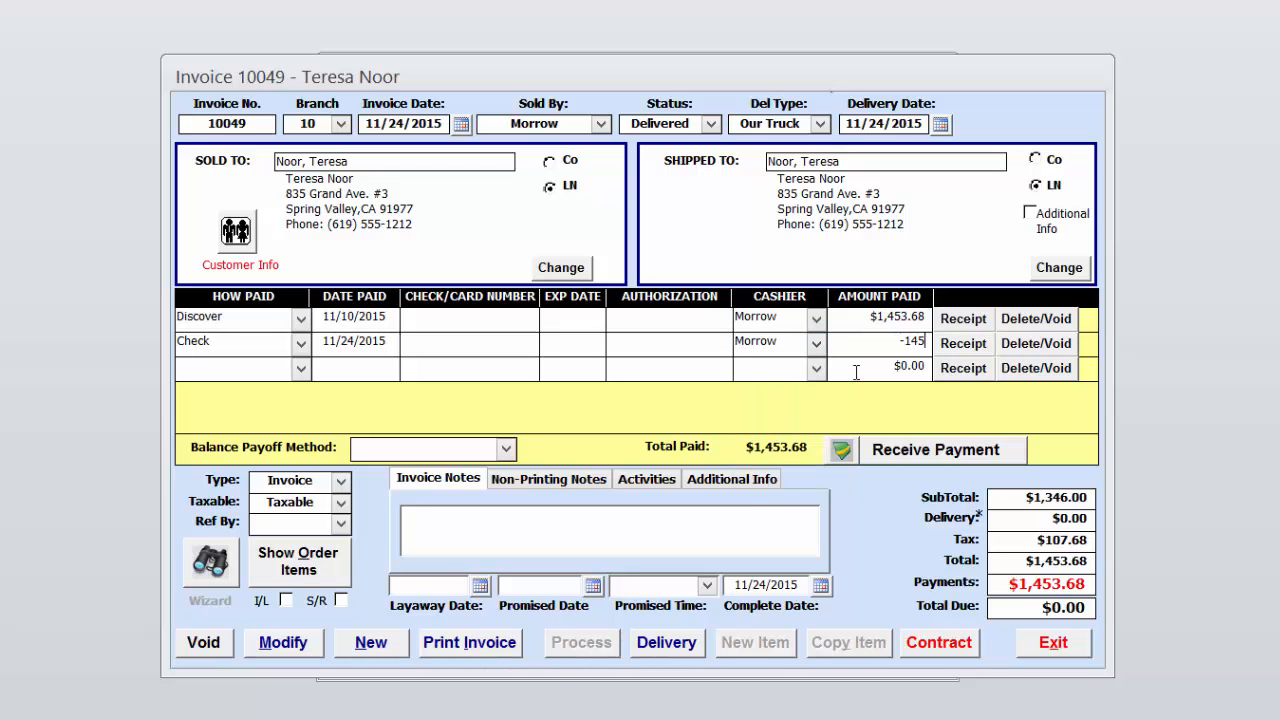
type("3.68")
key("Return")
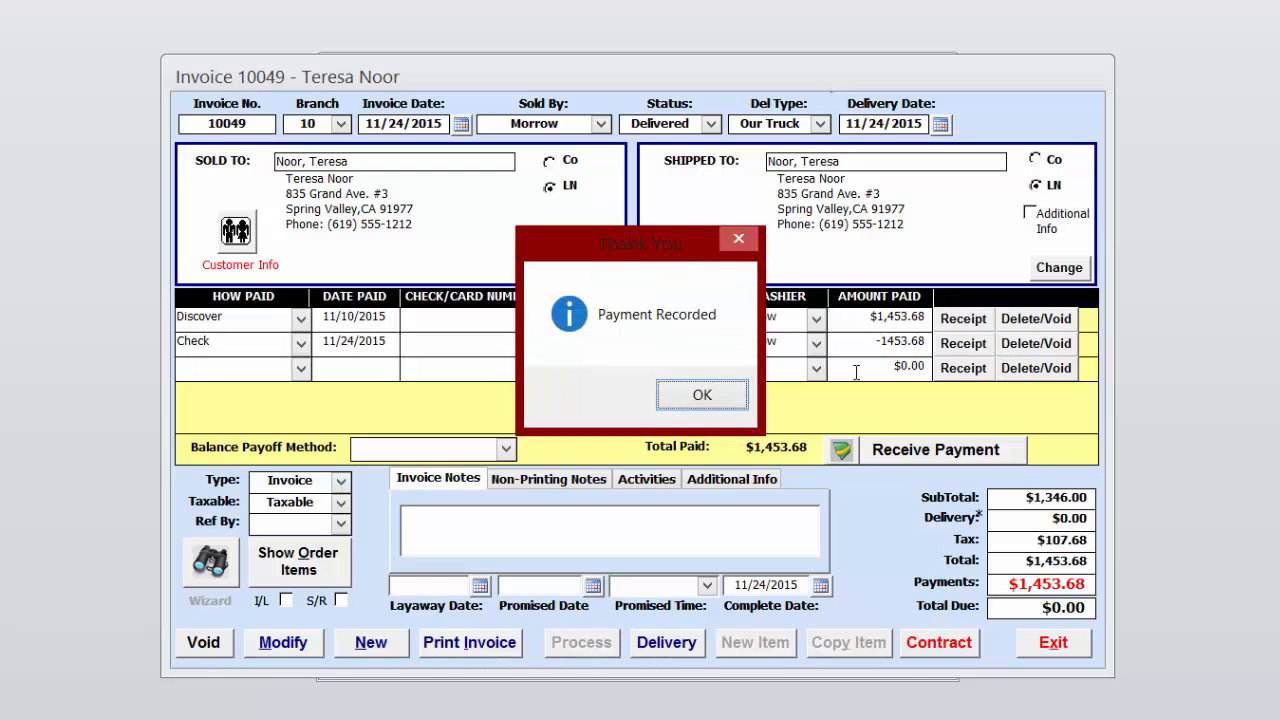
key("Return")
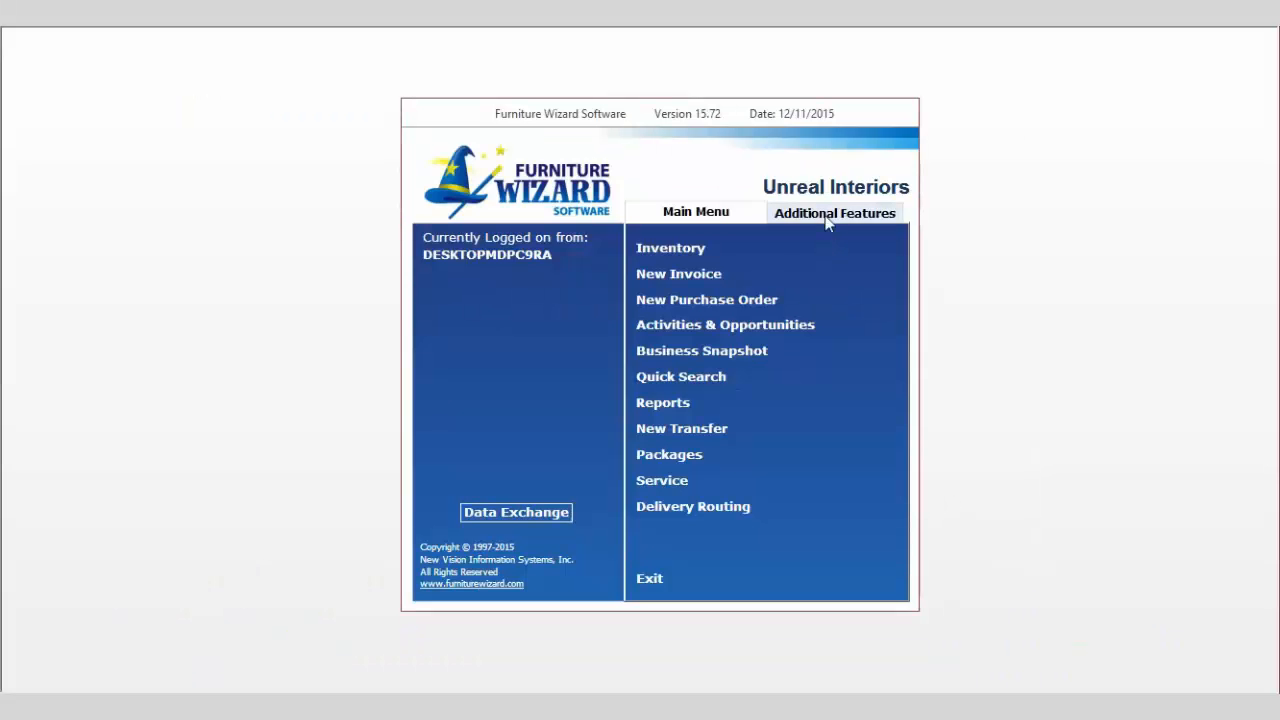
Push the invoice data to QuickBooks from the QB Export Manager and close the manager
left_click(830, 213)
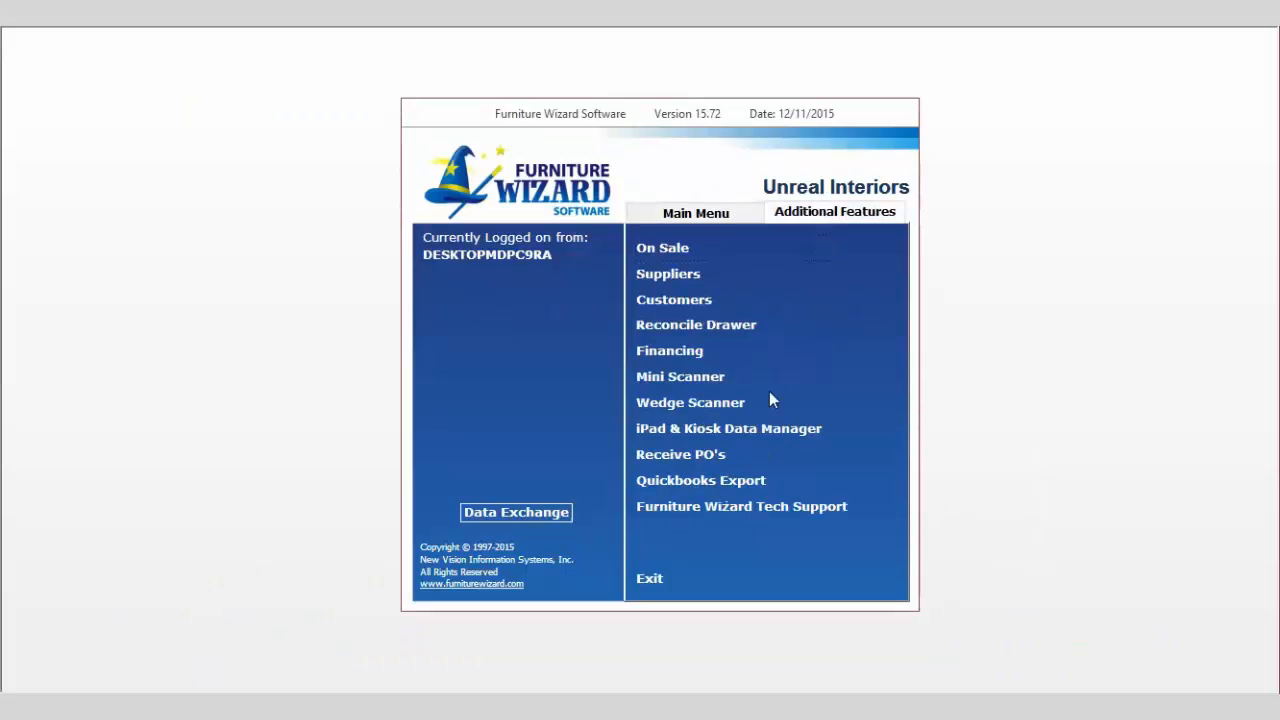
left_click(722, 480)
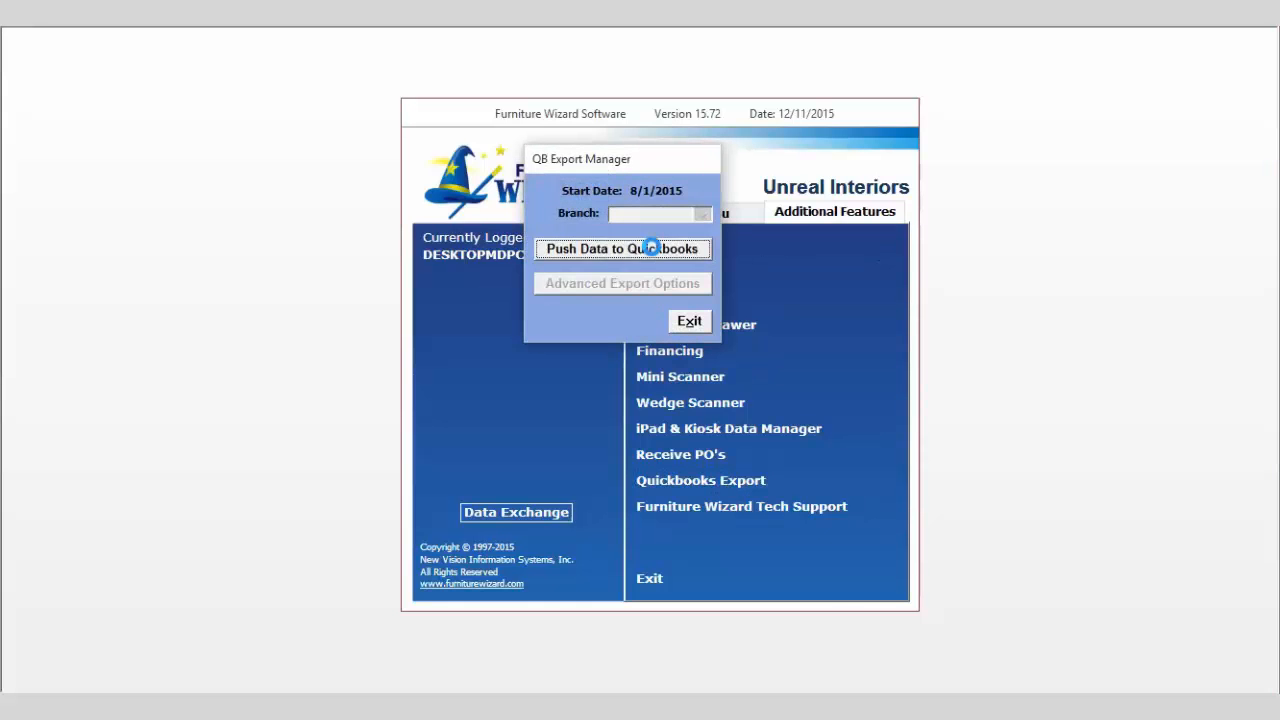
left_click(651, 248)
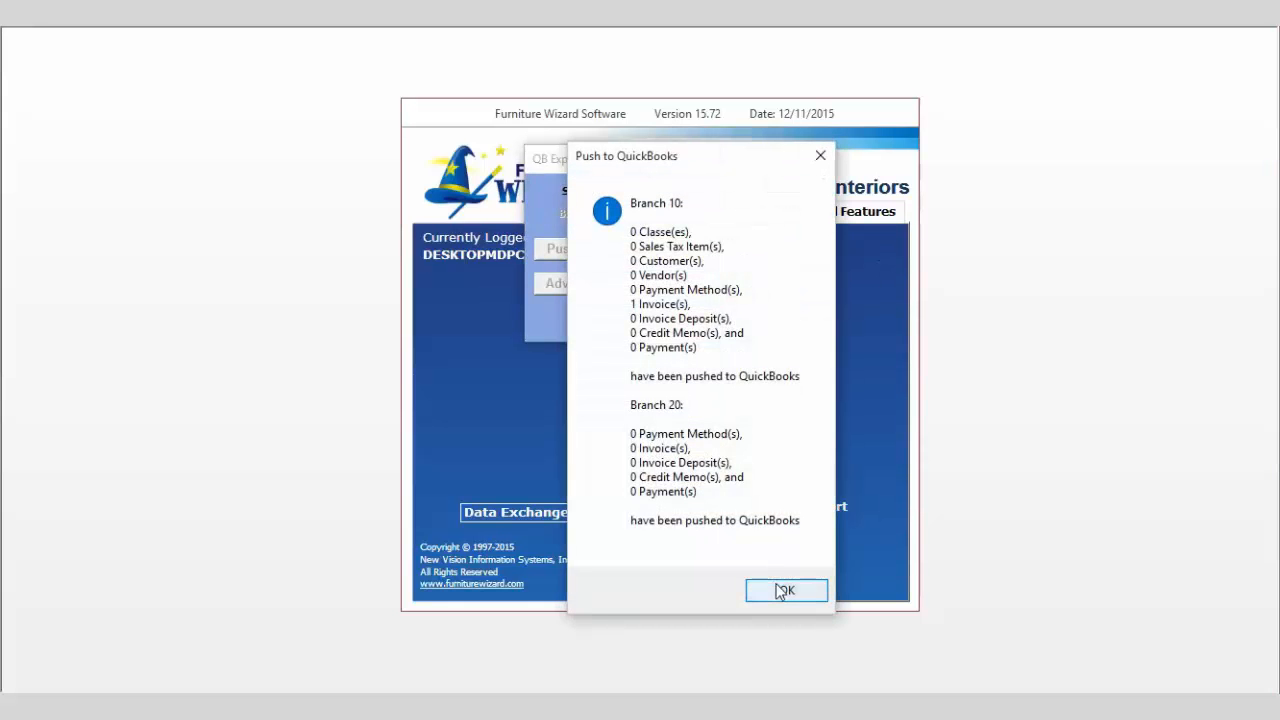
left_click(783, 591)
left_click(688, 320)
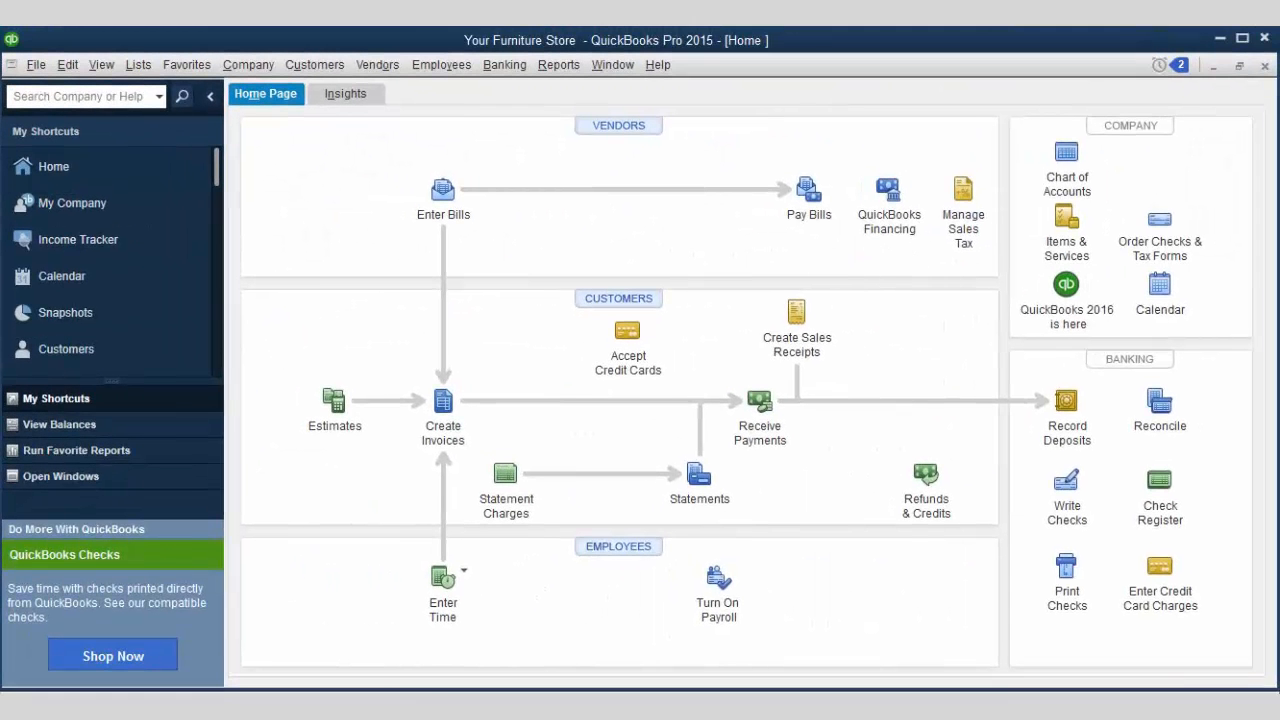
In QuickBooks, find the exchange customer's record and open the 0.00 invoice dated 12/22/2015
left_click(622, 300)
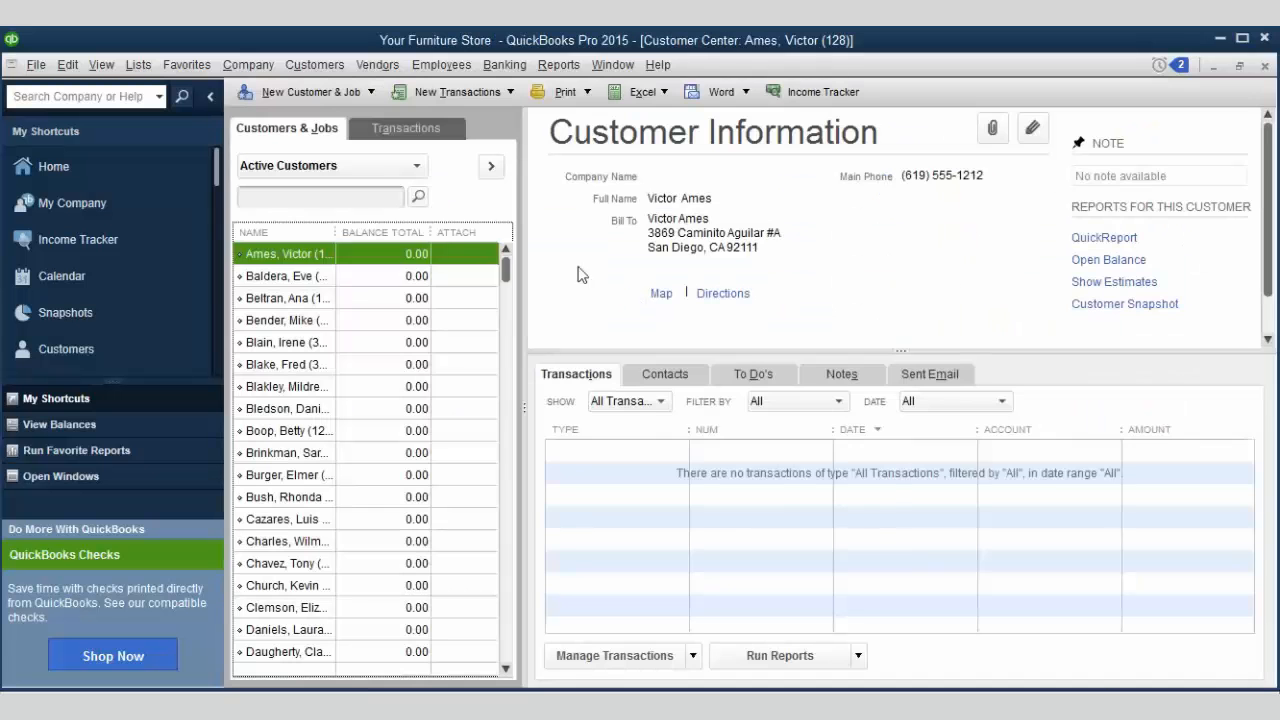
left_click(290, 276)
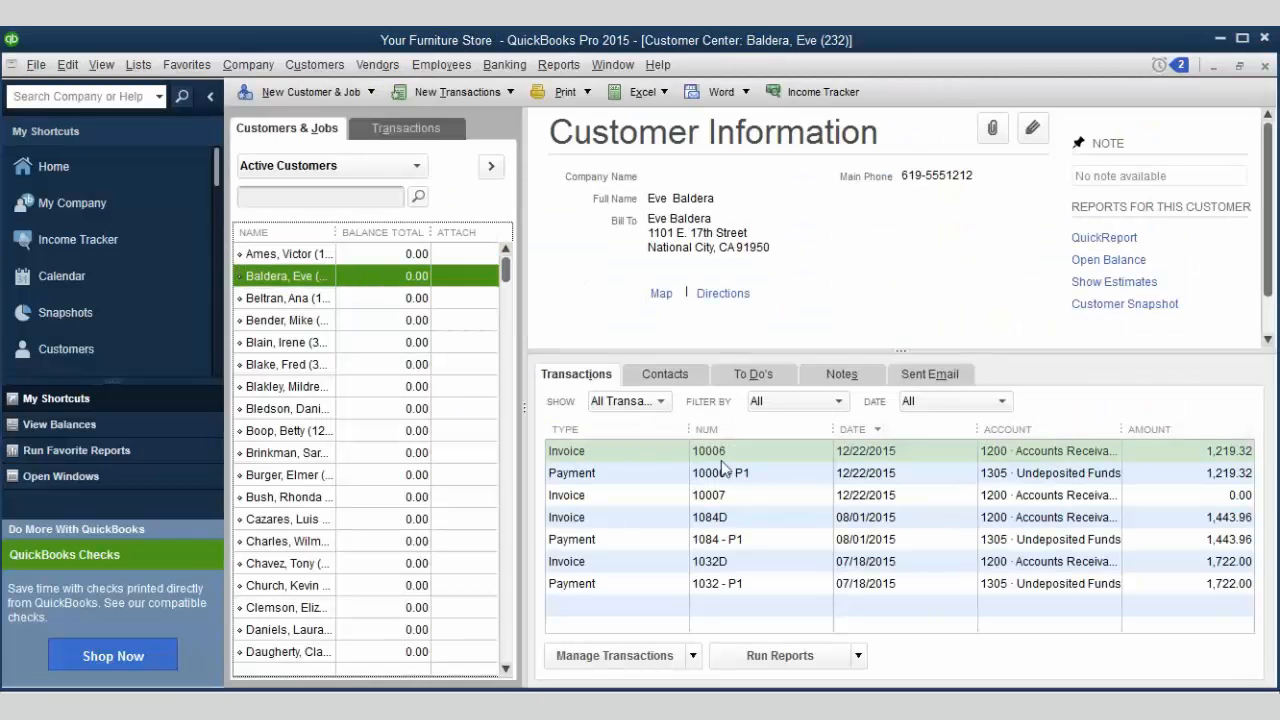
double_click(766, 496)
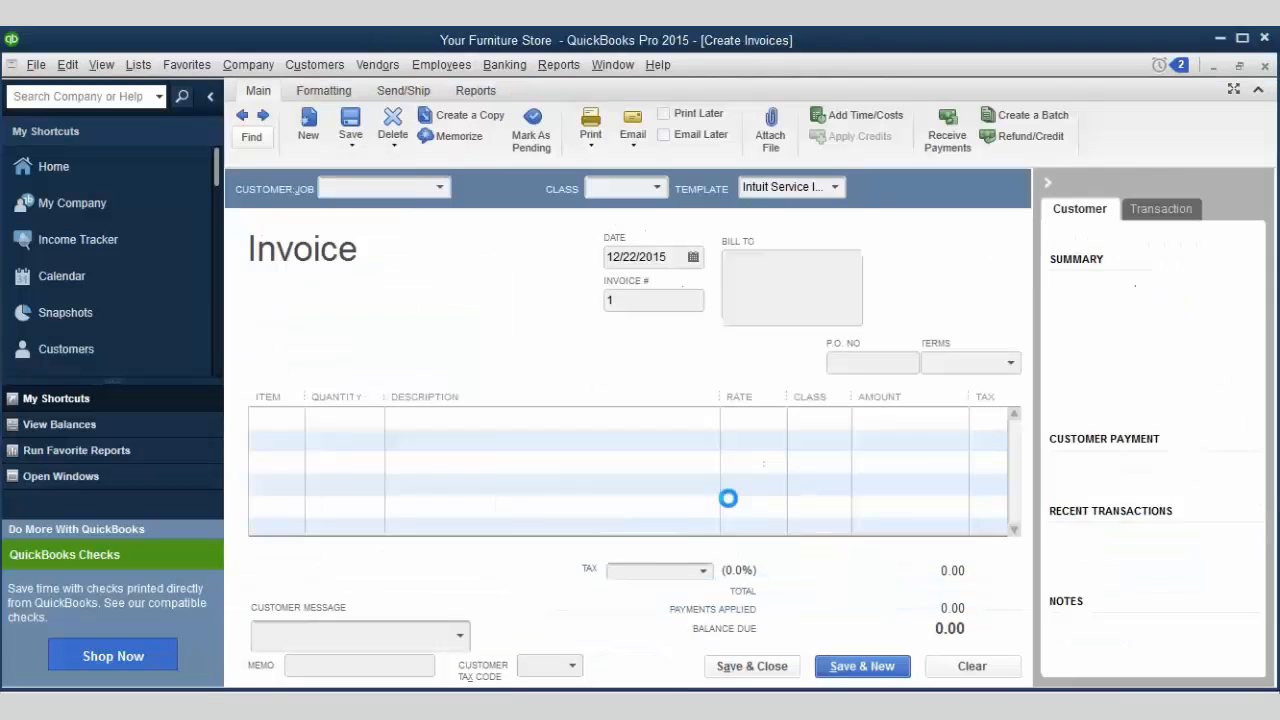
Review the item lines of the 0.00 exchange invoice, including the returned loveseat, and close the invoice
left_click(1013, 528)
left_click(1018, 530)
left_click_drag(1016, 508, 1018, 425)
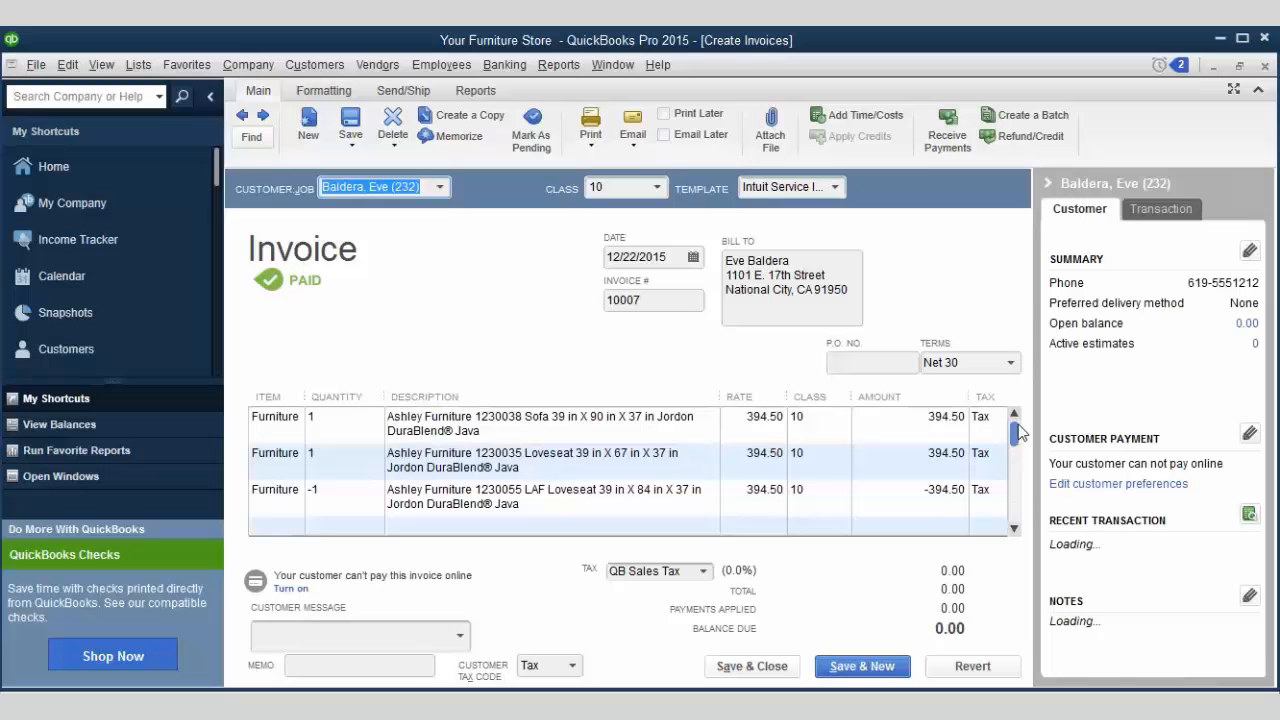
left_click(1265, 66)
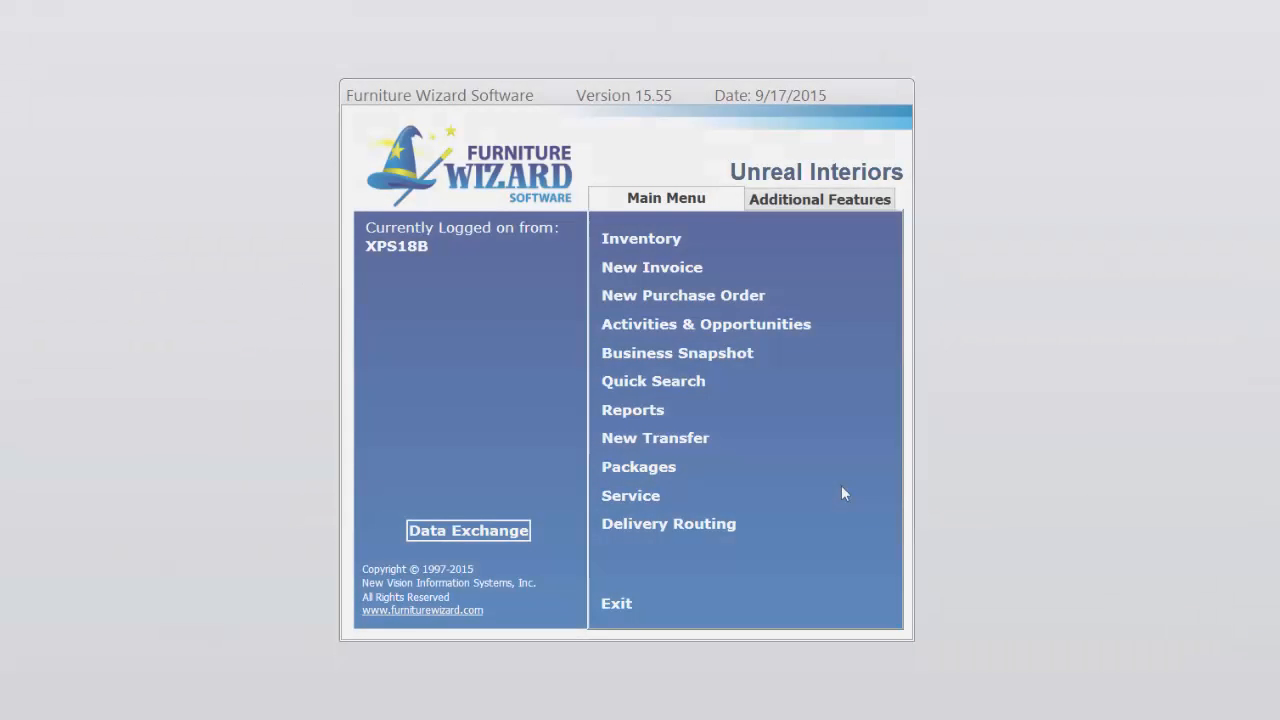
In the Furniture Wizard preferences, add a special inventory item with code GC and description Gift Card
left_click(418, 188)
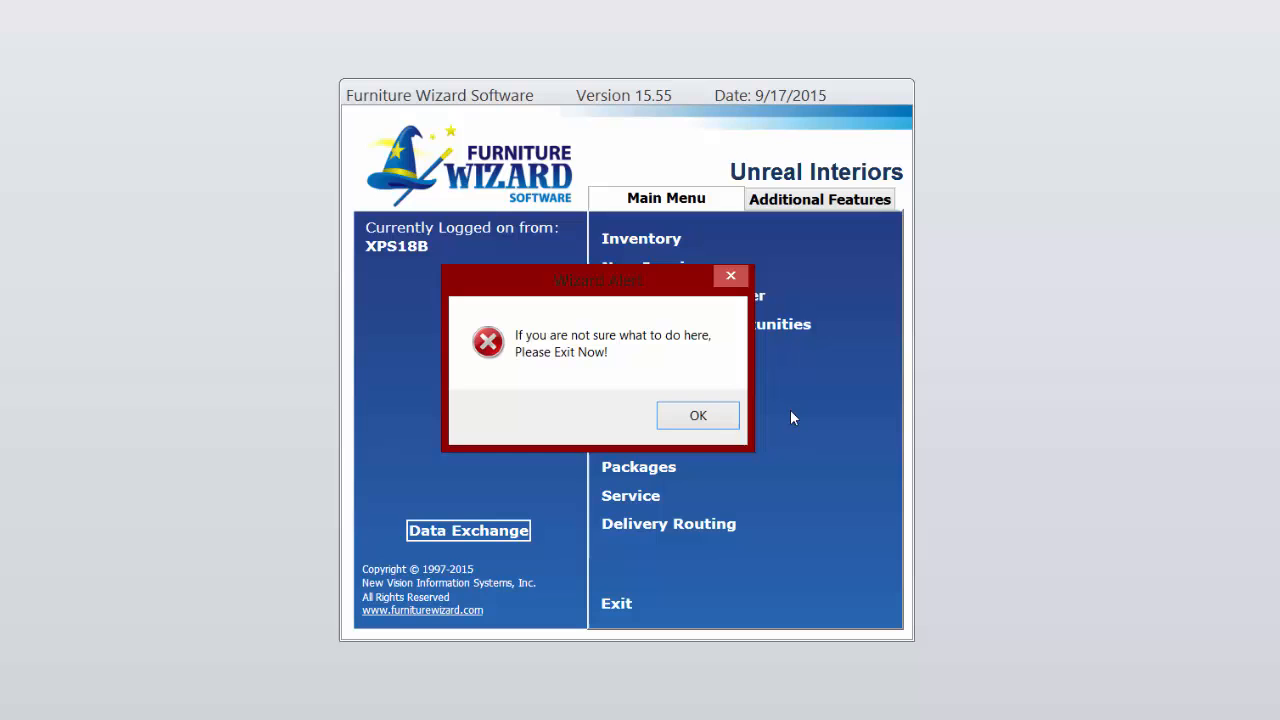
left_click(706, 405)
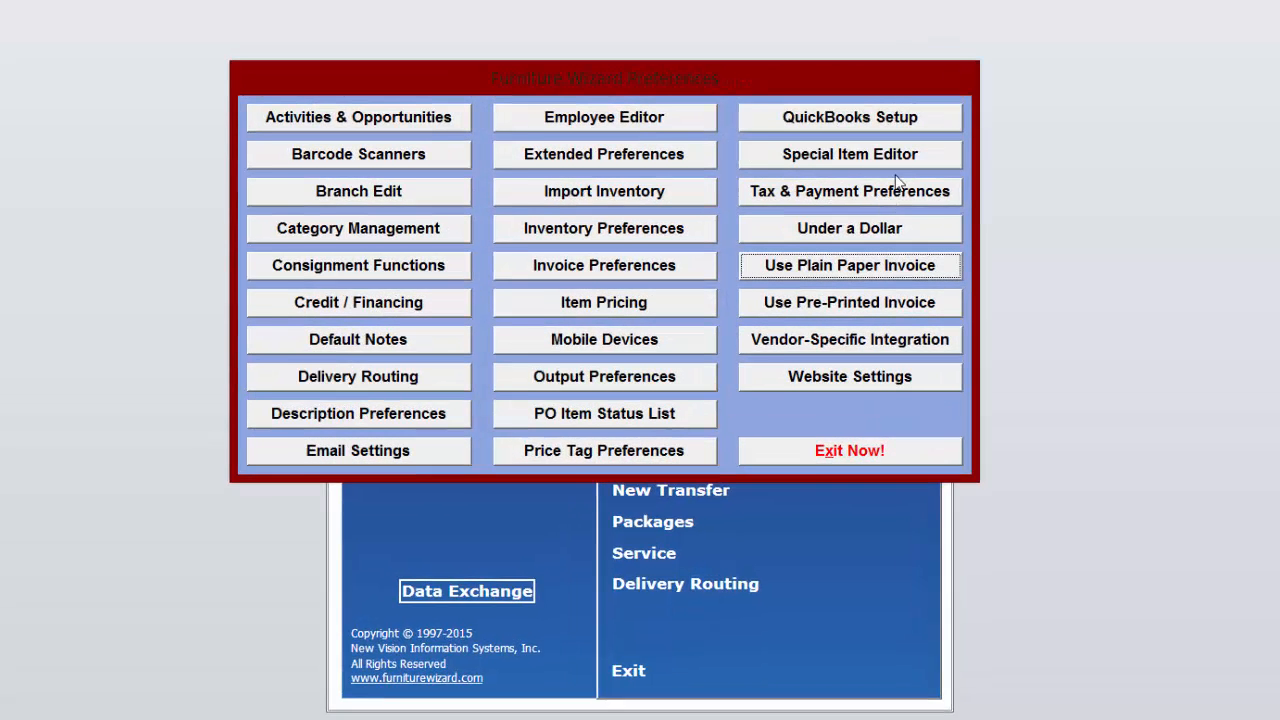
left_click(880, 132)
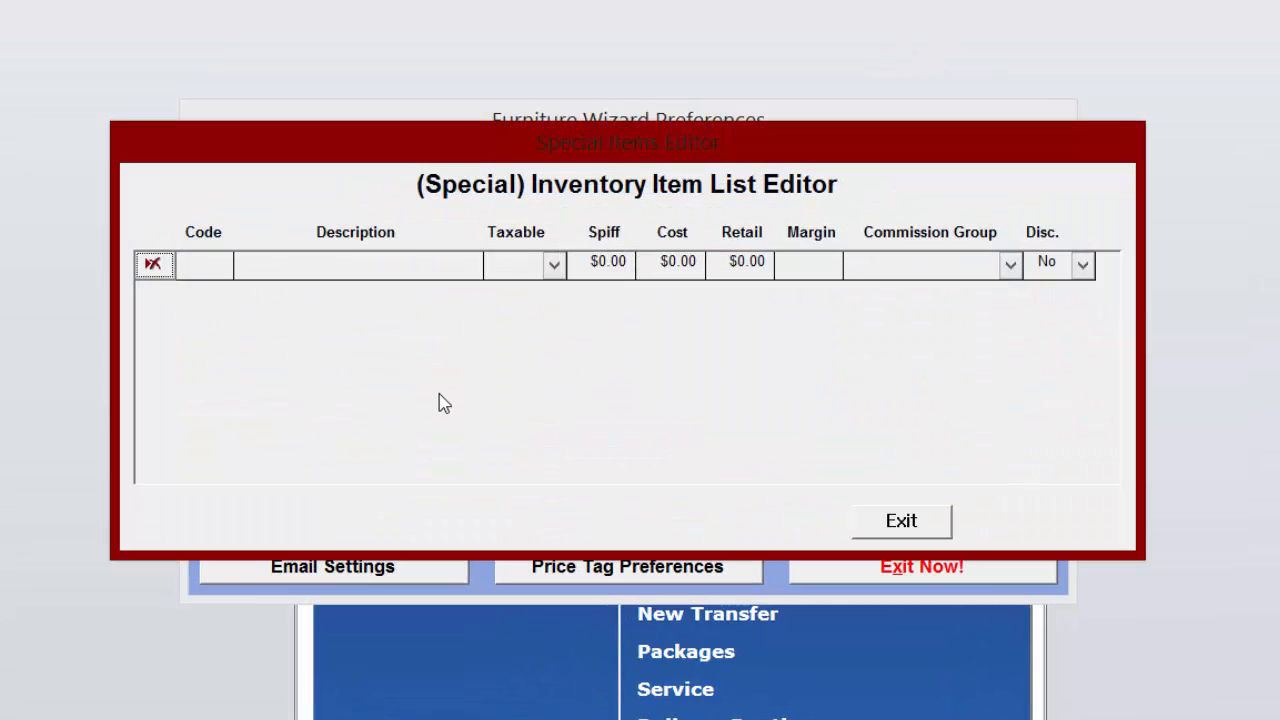
left_click(220, 270)
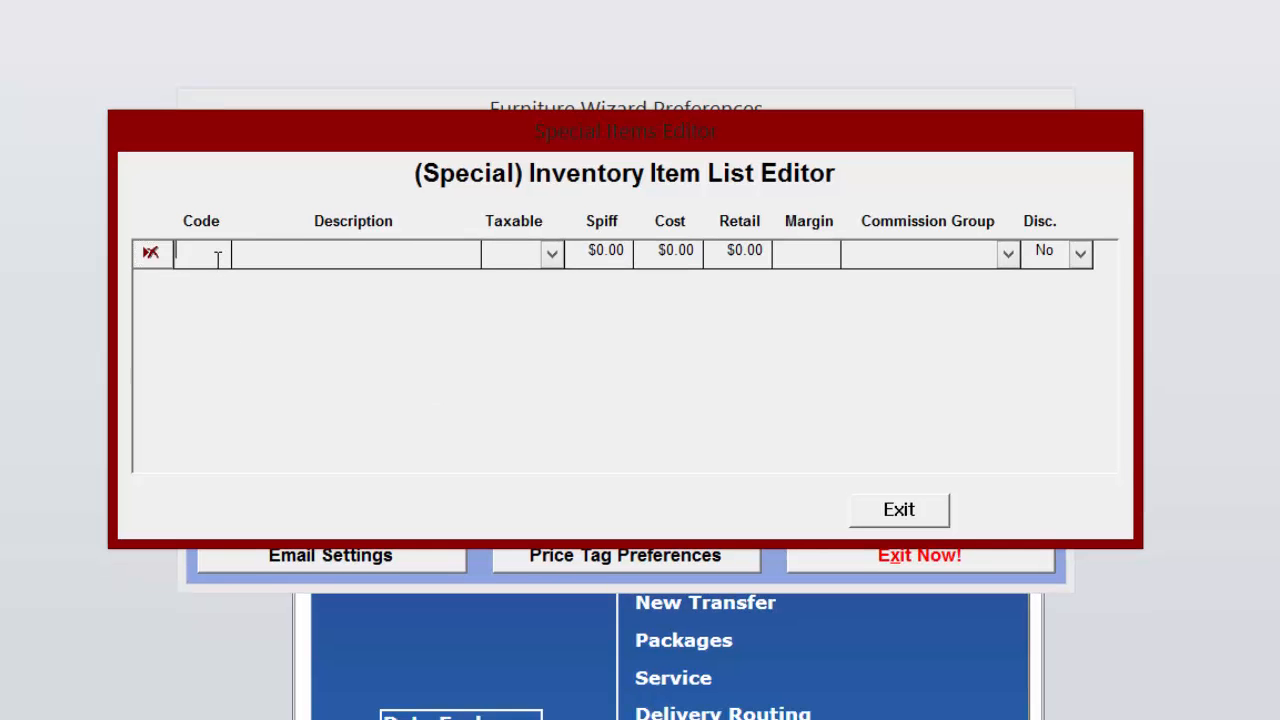
type("GC")
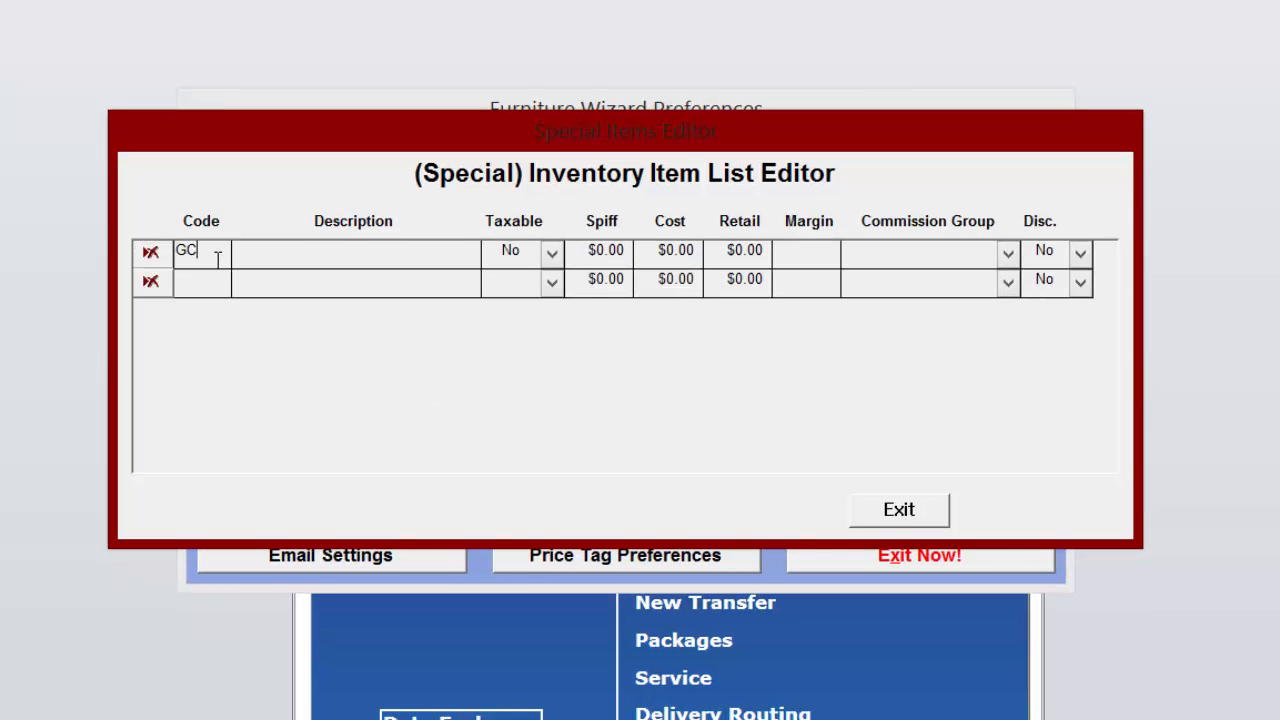
left_click(295, 256)
type("Gift Card")
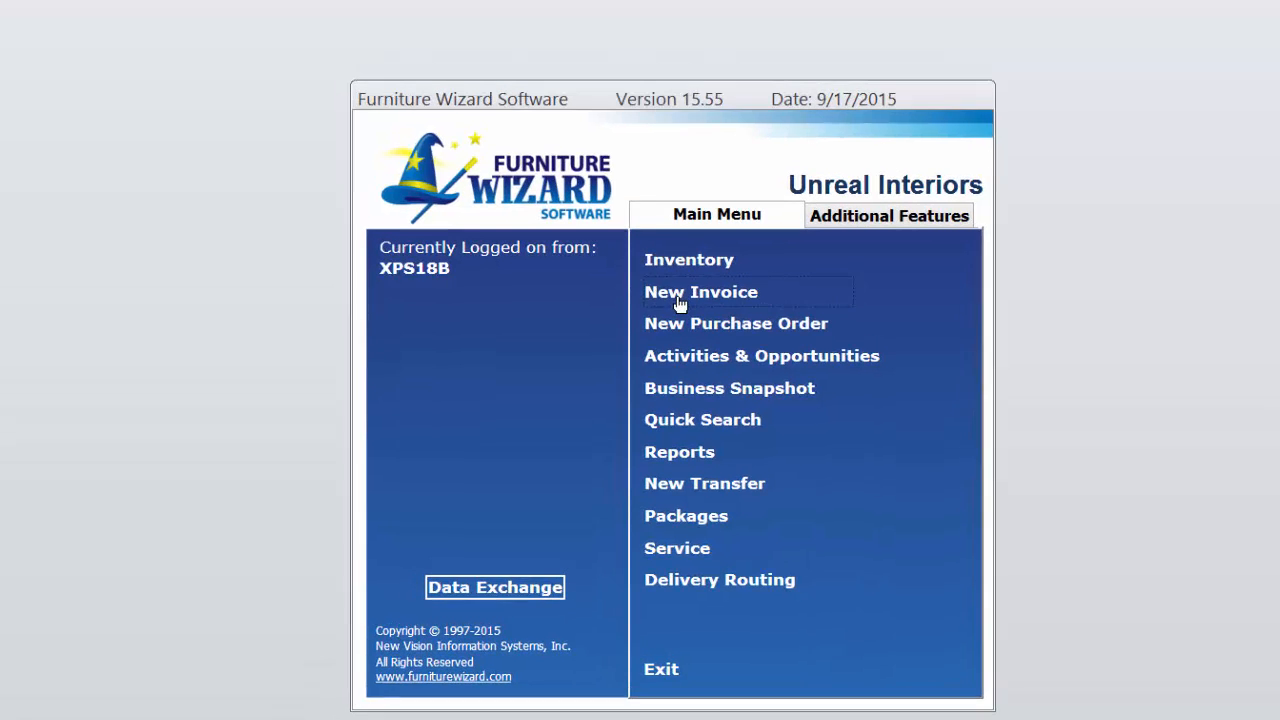
Start a new invoice and add one Gift Card special item, found by item number gc, priced at $50.00
left_click(678, 300)
left_click(251, 182)
type("g")
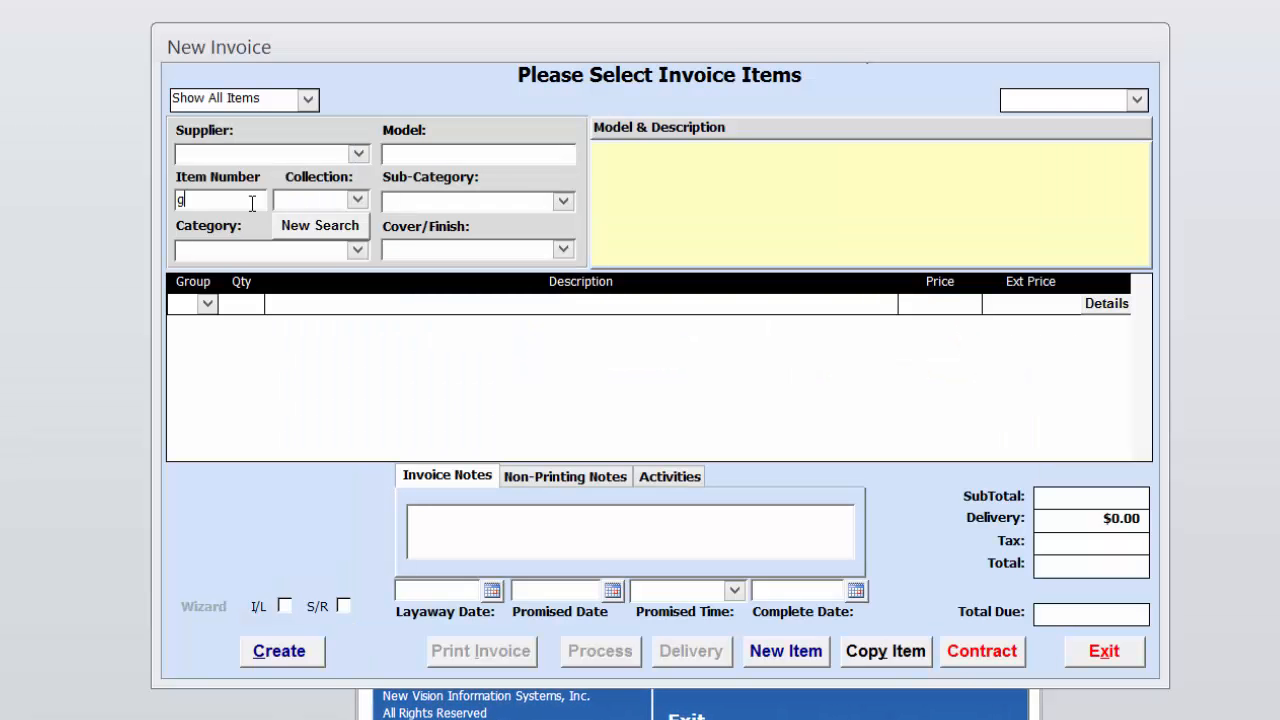
type("c")
left_click(662, 153)
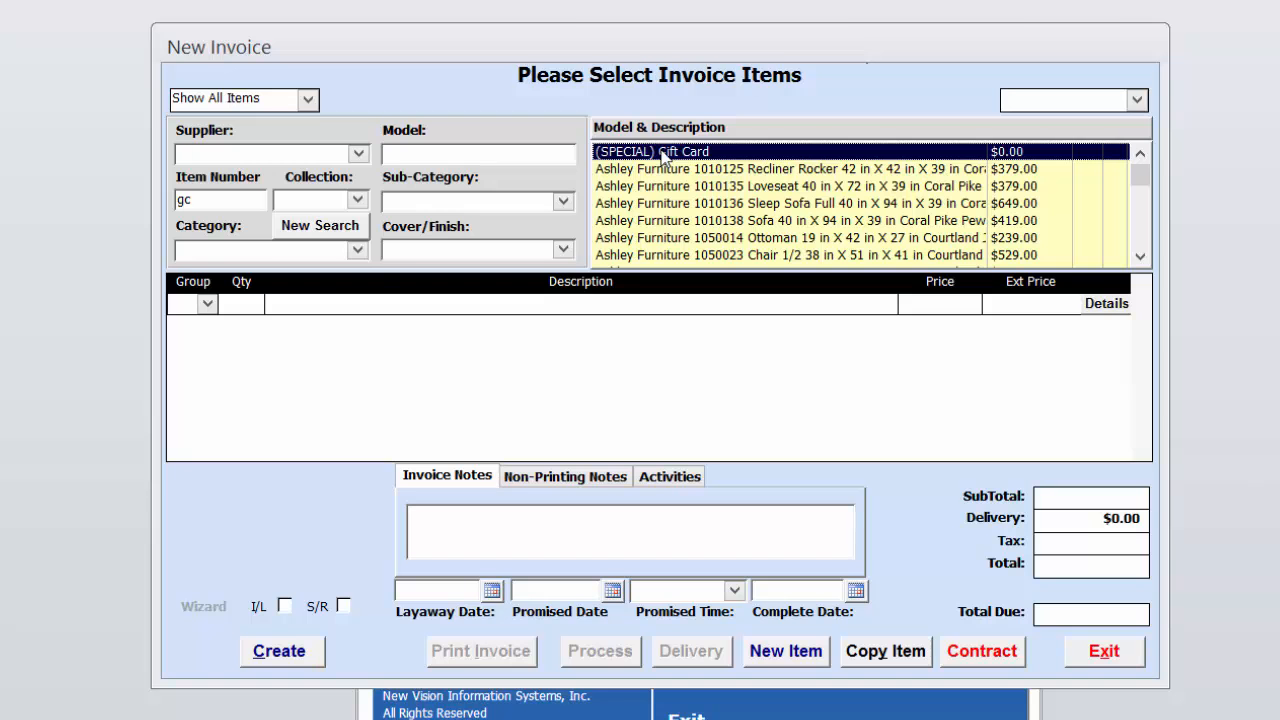
double_click(662, 153)
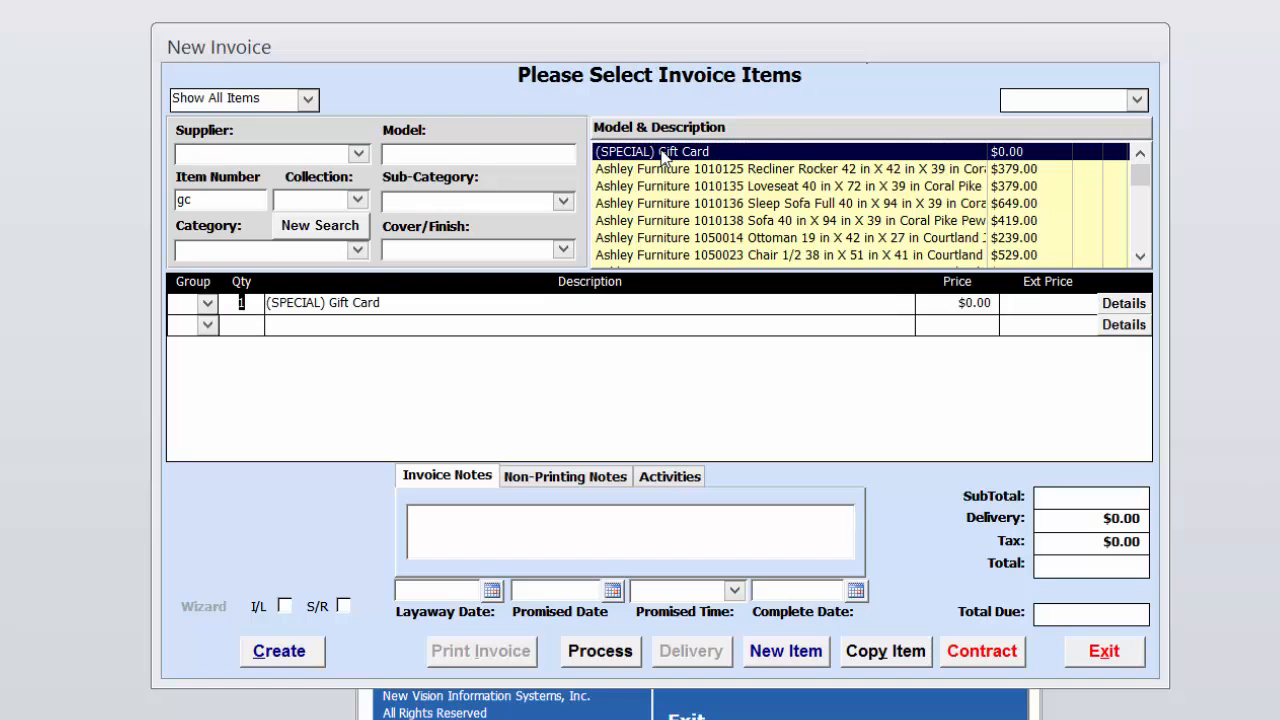
left_click(959, 303)
type("50.00")
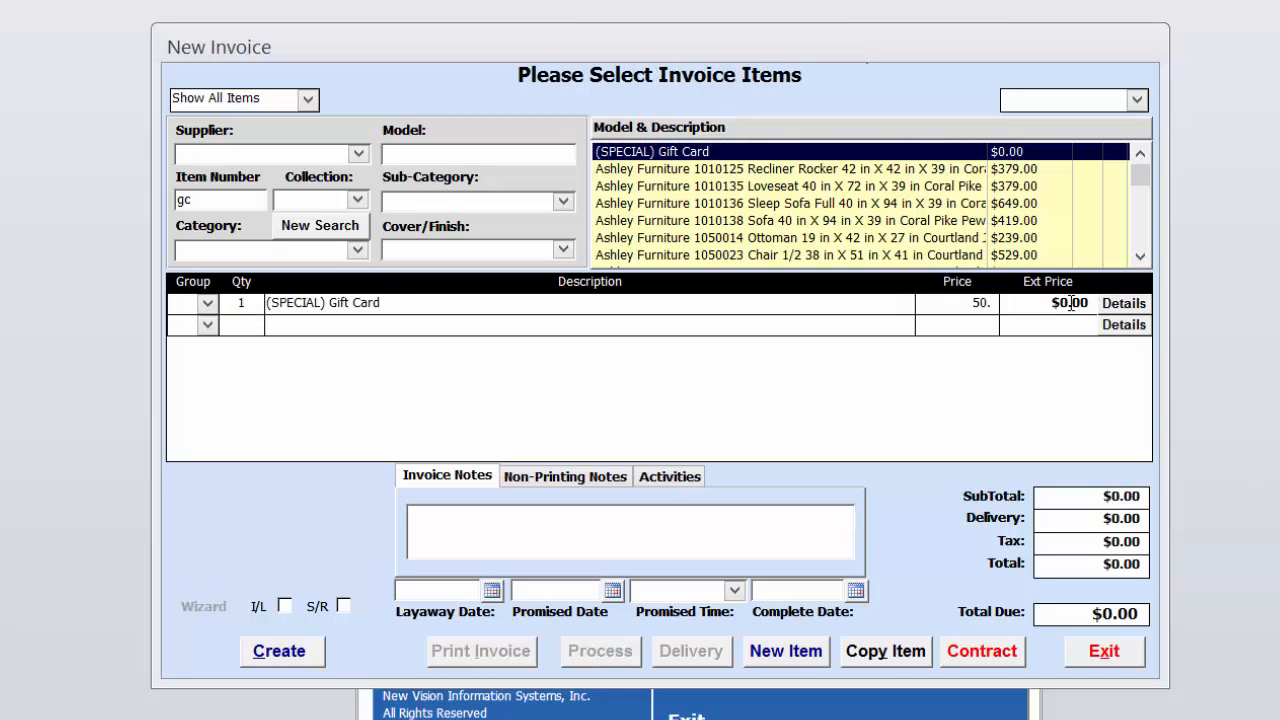
key("Tab")
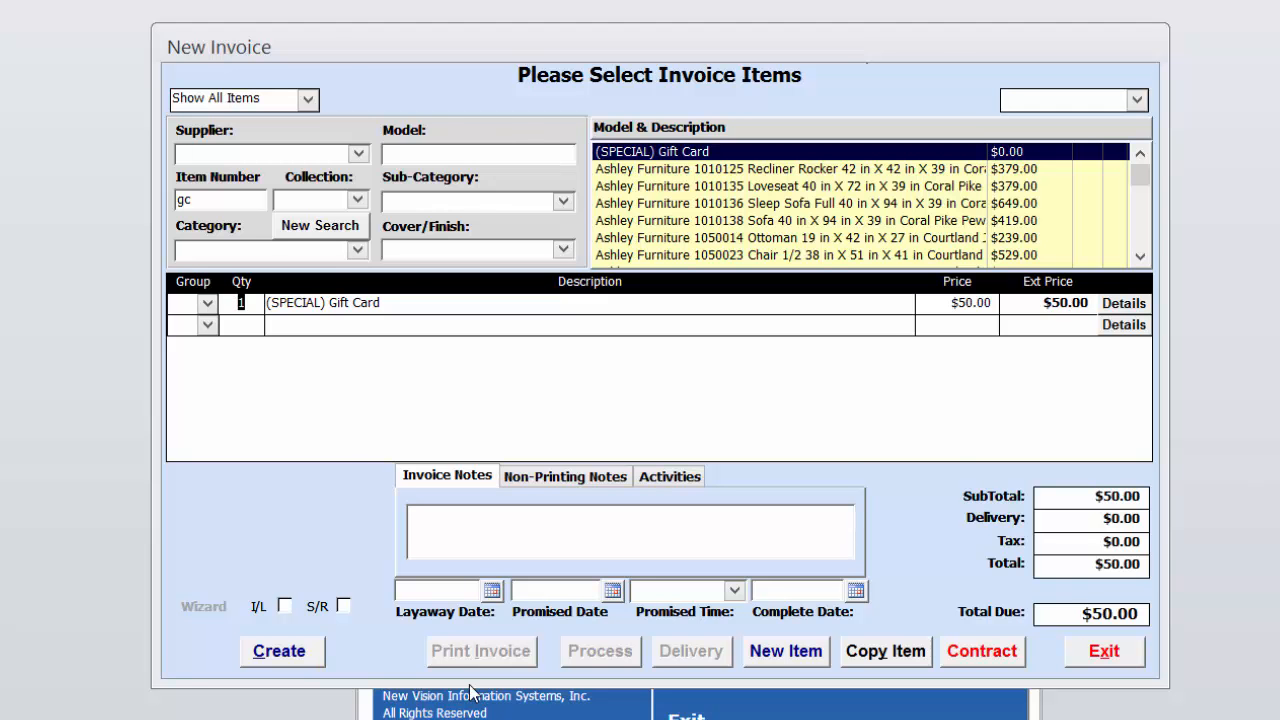
Assign the salesperson and the generic Gift Card customer to the order, and create the invoice
left_click(279, 651)
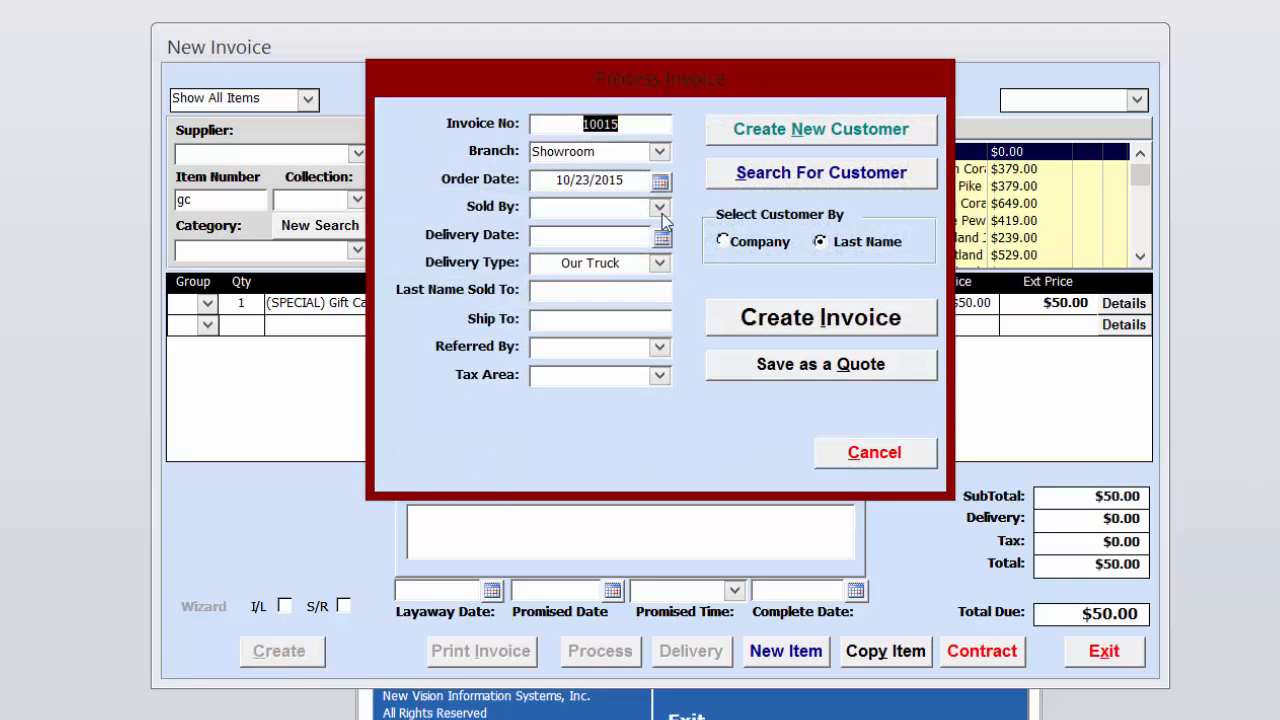
left_click(659, 207)
left_click(600, 297)
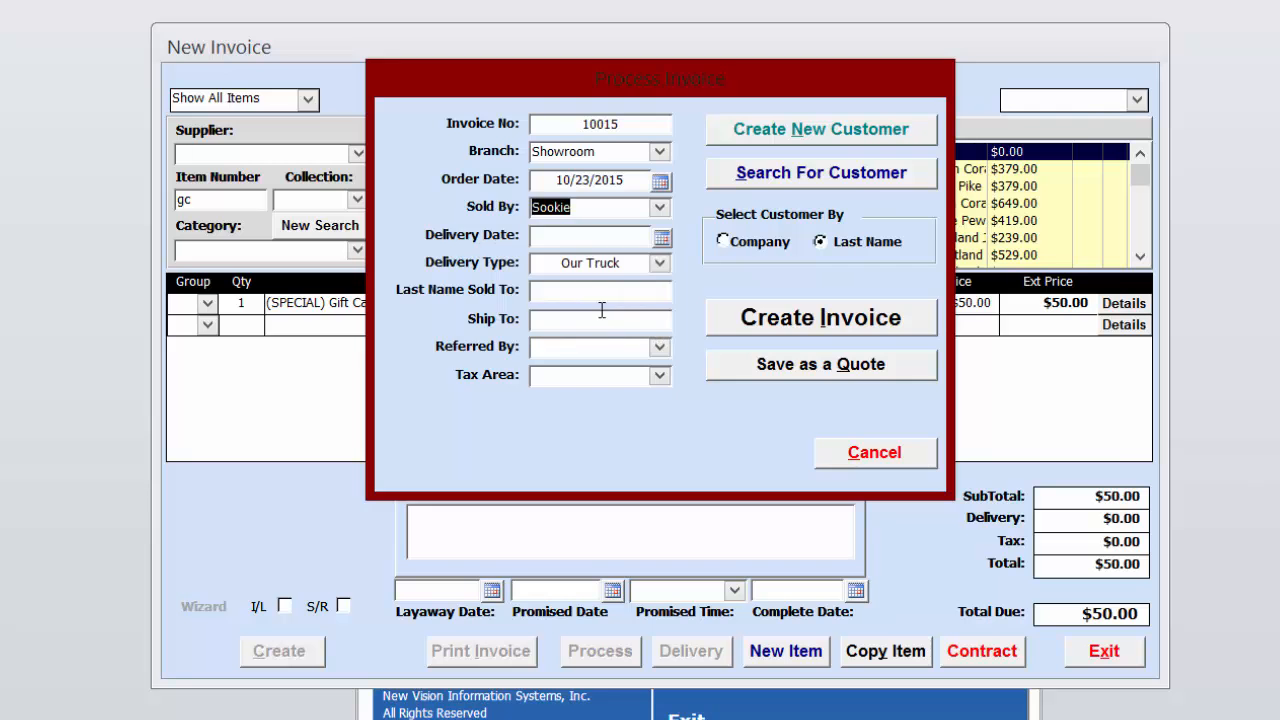
left_click(603, 290)
left_click(557, 337)
scroll(557, 340, "down", 3)
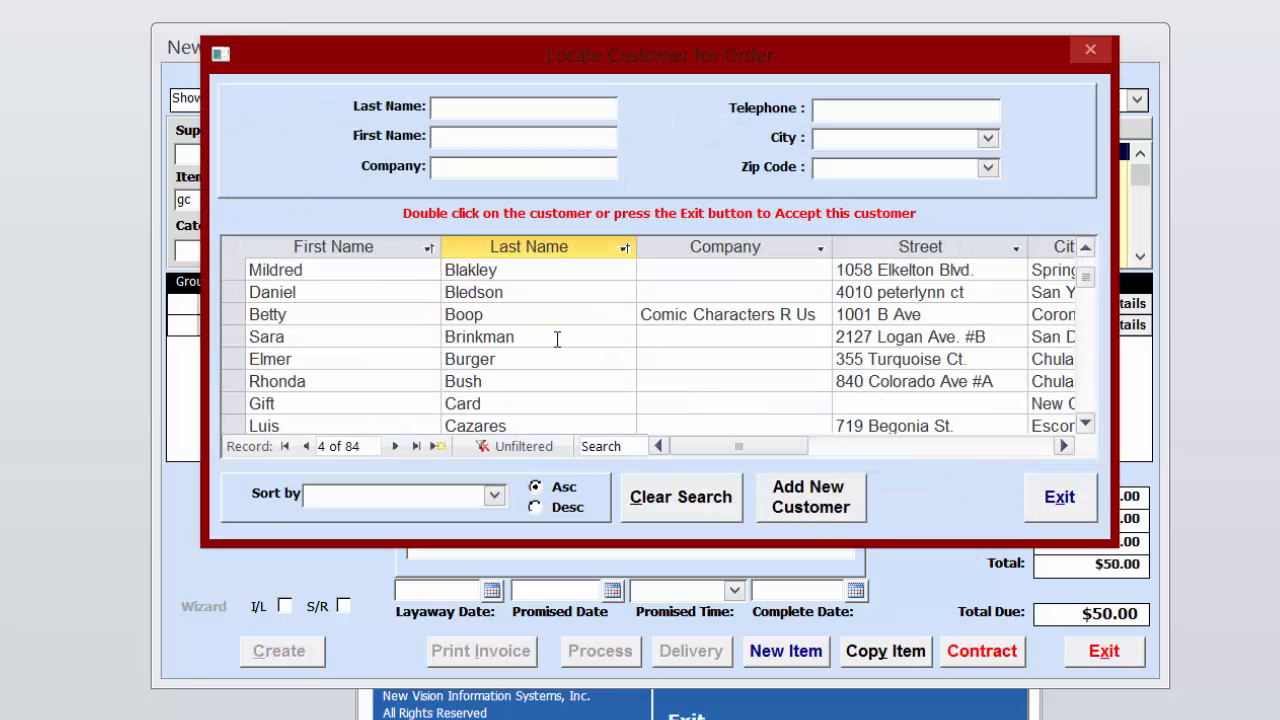
double_click(478, 337)
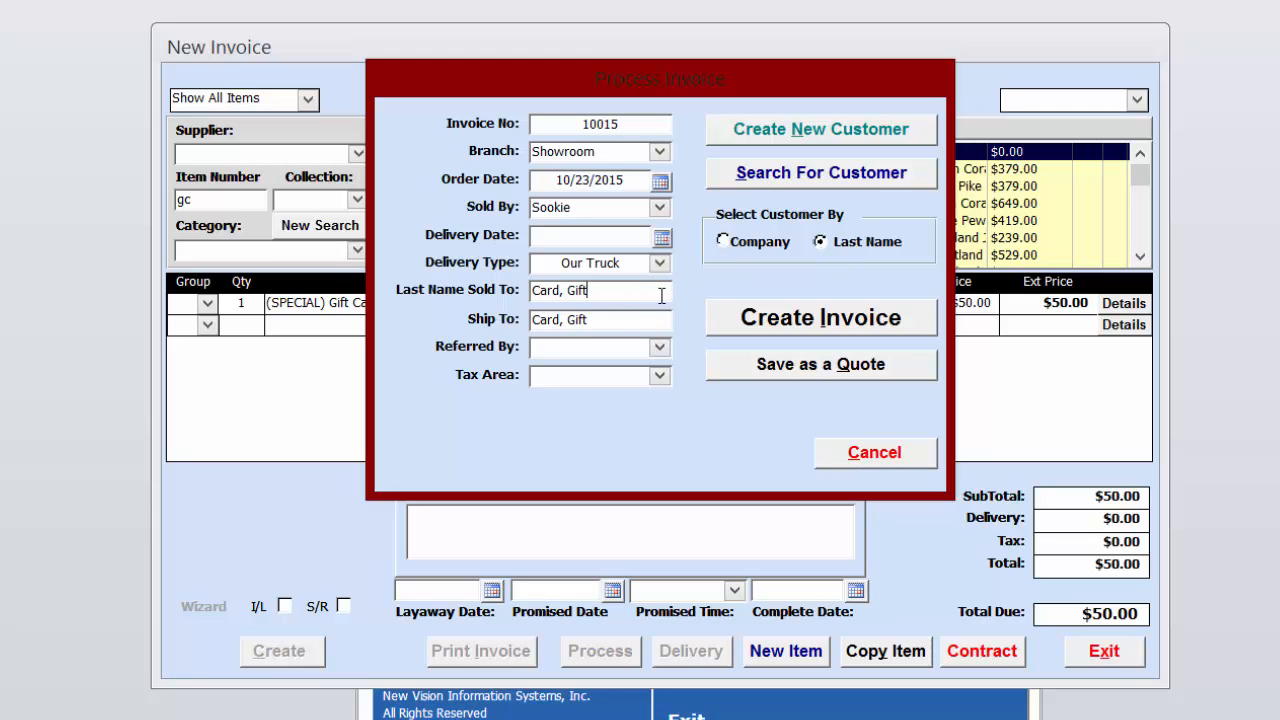
left_click(738, 318)
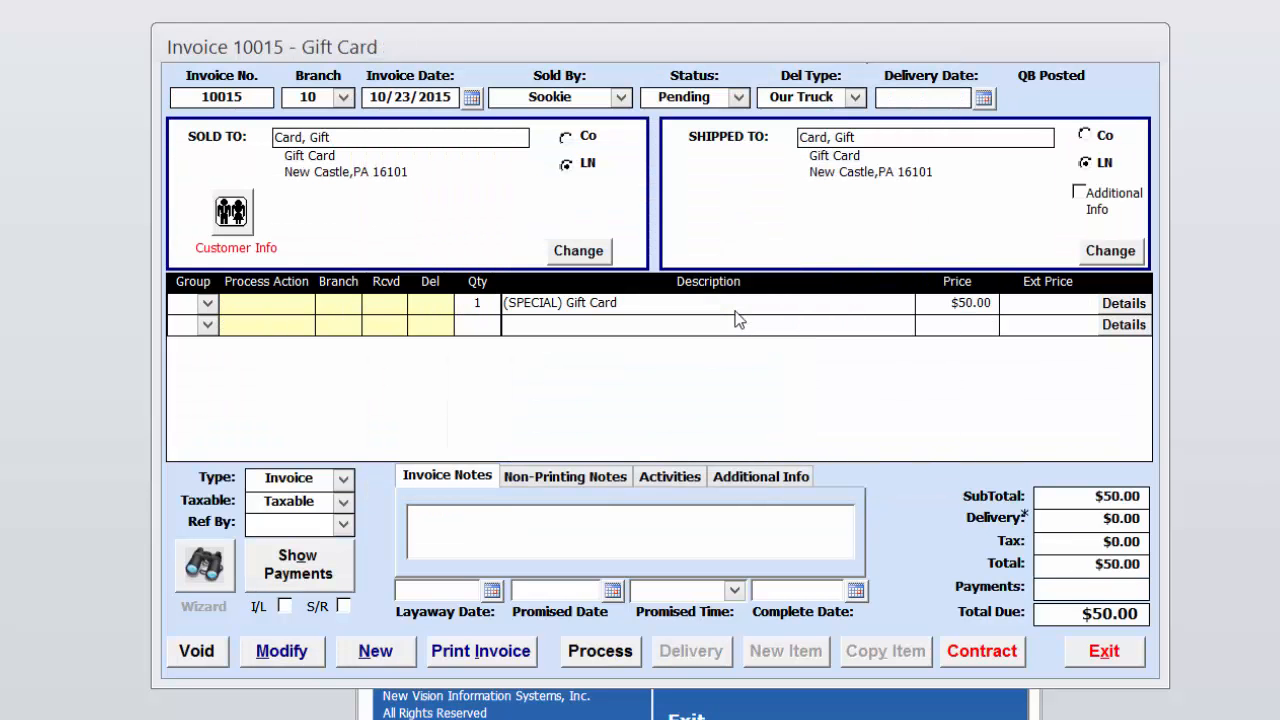
Record a Cash payment dated 10/23/2015 for the full balance of the gift card invoice, with the cashier assigned
left_click(328, 560)
left_click(300, 306)
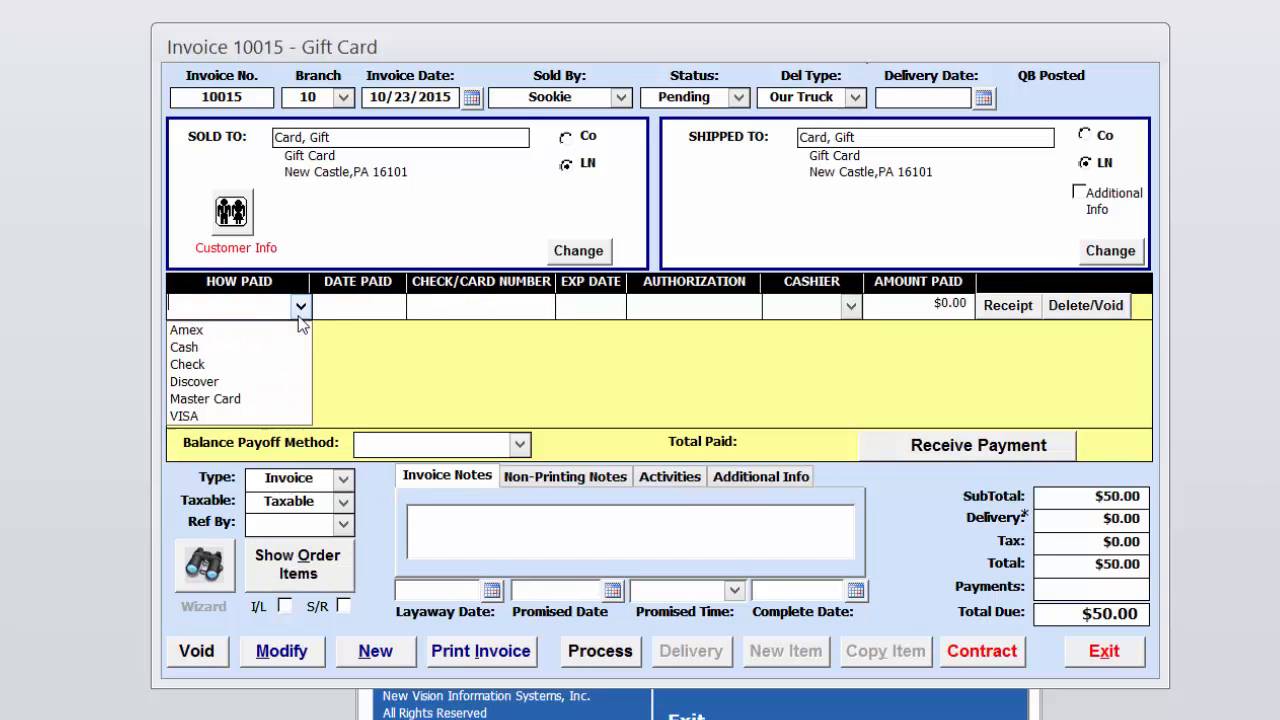
left_click(263, 348)
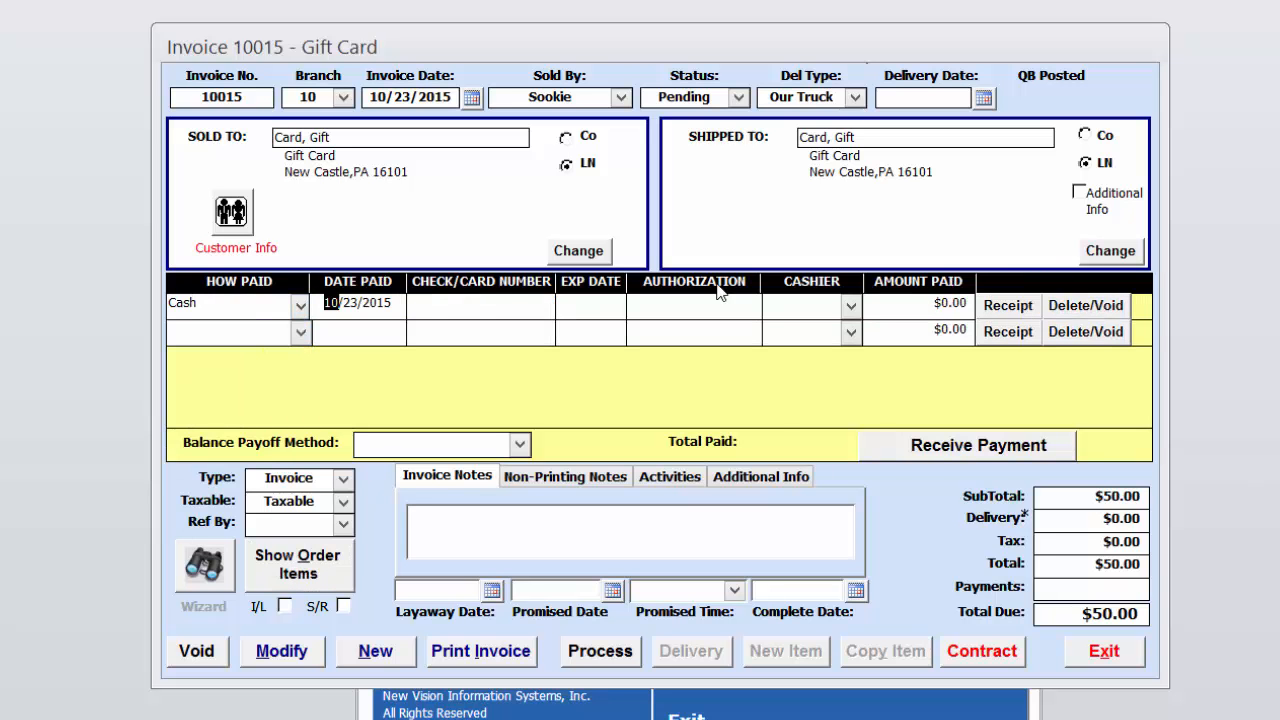
left_click(848, 307)
left_click(808, 400)
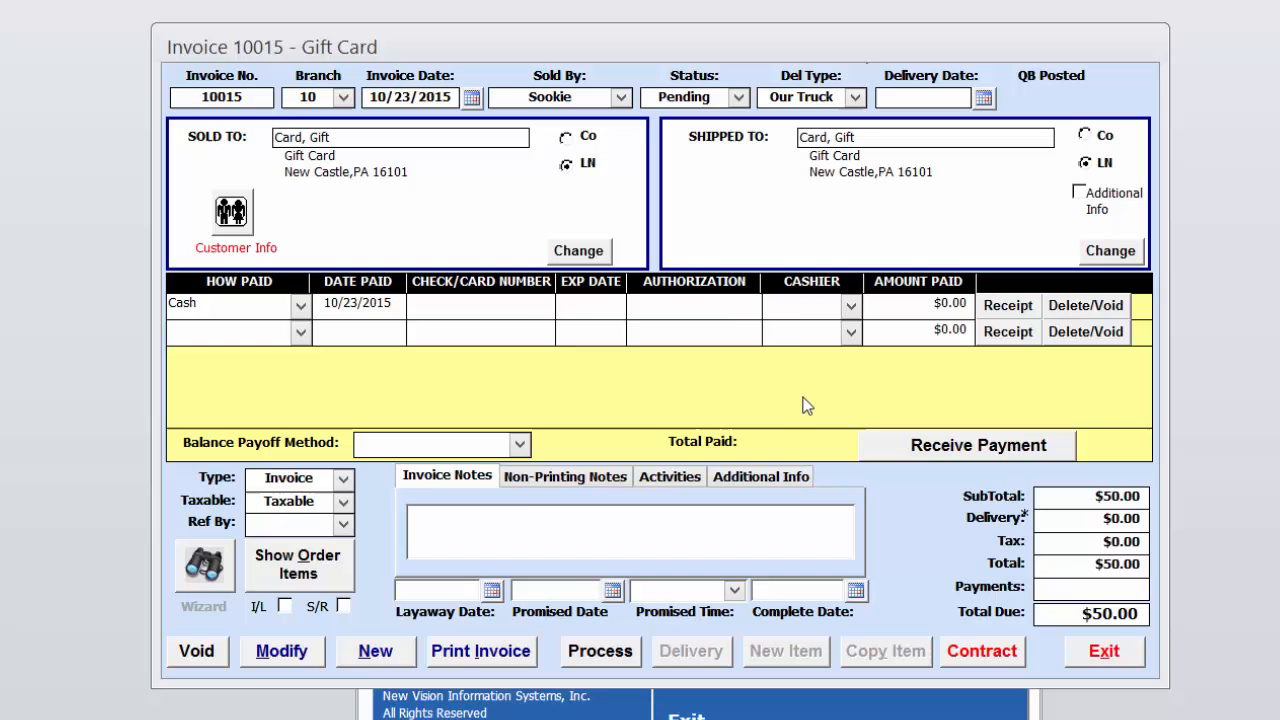
left_click(905, 309)
double_click(905, 309)
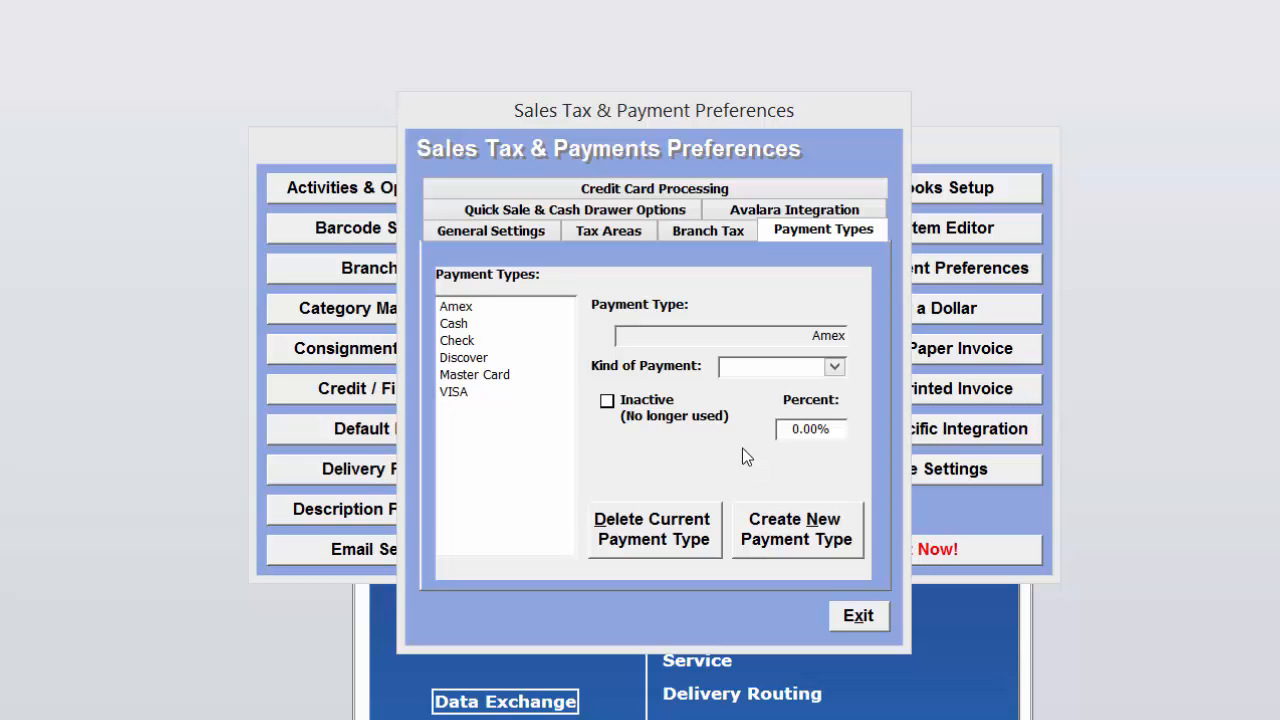
Create a new payment type named Gift Card in the Sales Tax & Payment Preferences
left_click(771, 528)
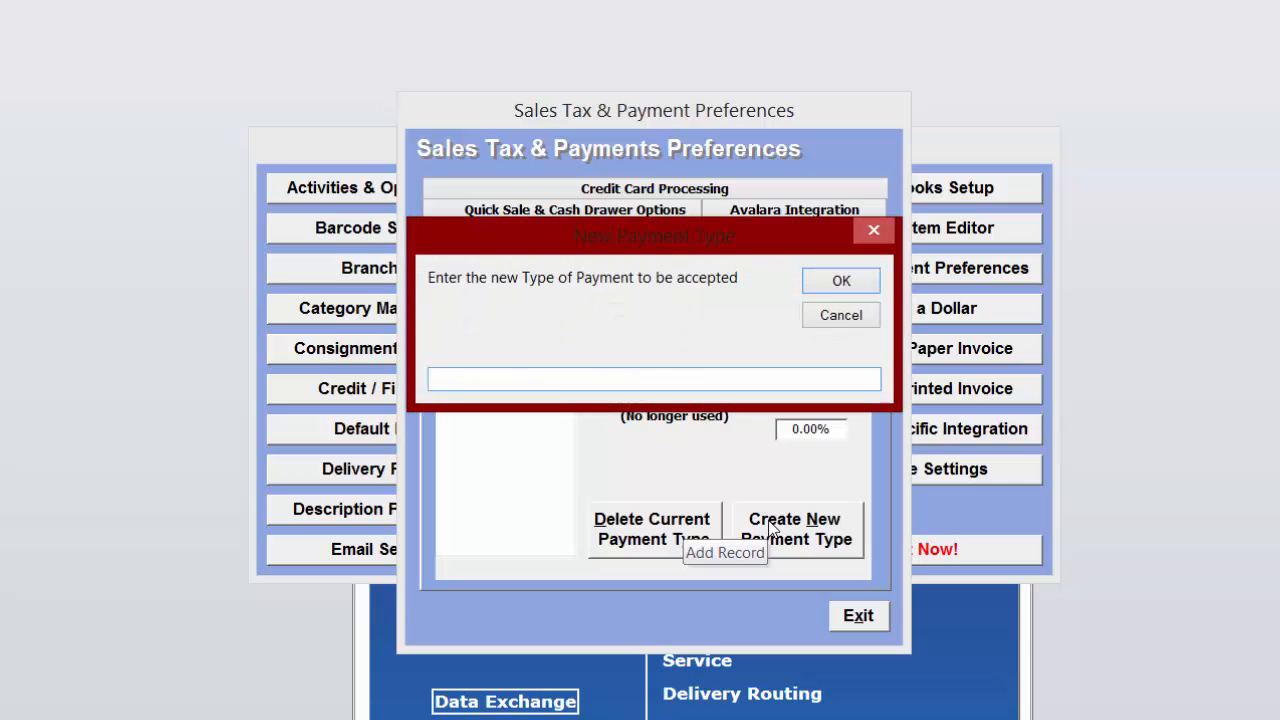
type("Gift Card")
left_click(829, 280)
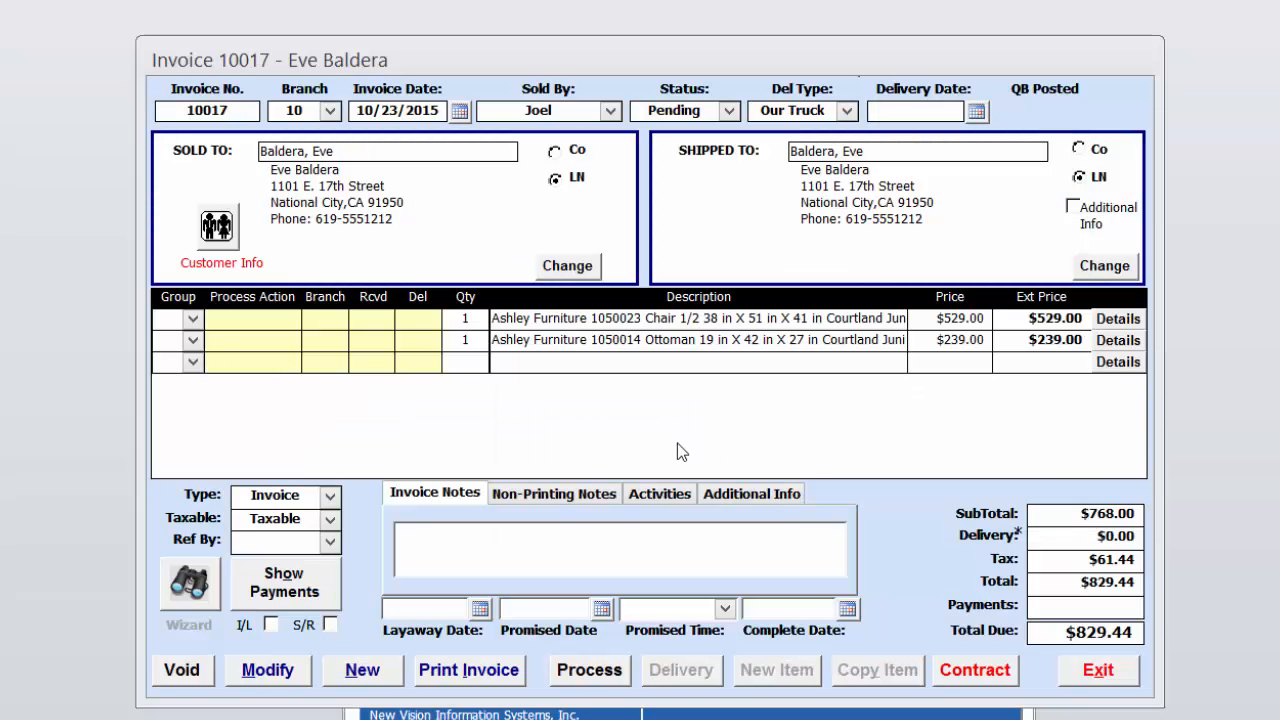
Record a Gift Card payment of $829.44 dated 10/23/2015 on the chair and ottoman invoice, with the cashier assigned
left_click(300, 592)
left_click(287, 321)
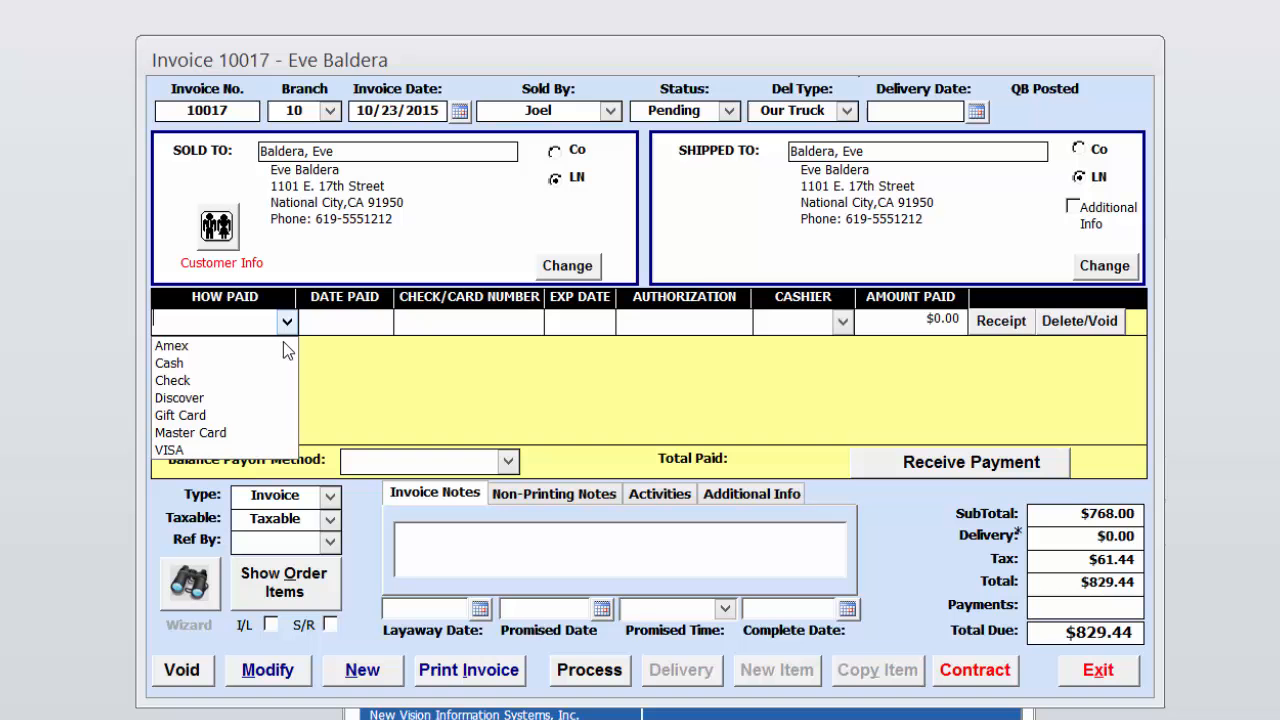
left_click(247, 418)
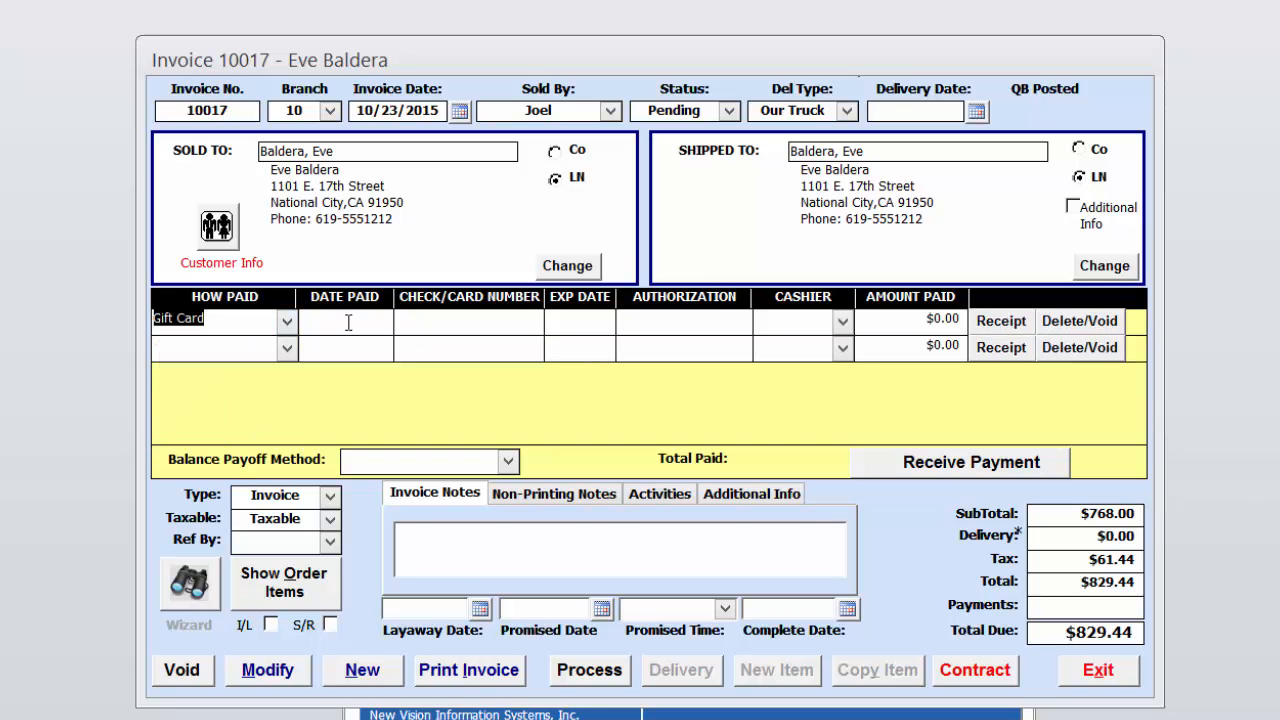
left_click(348, 322)
left_click(842, 321)
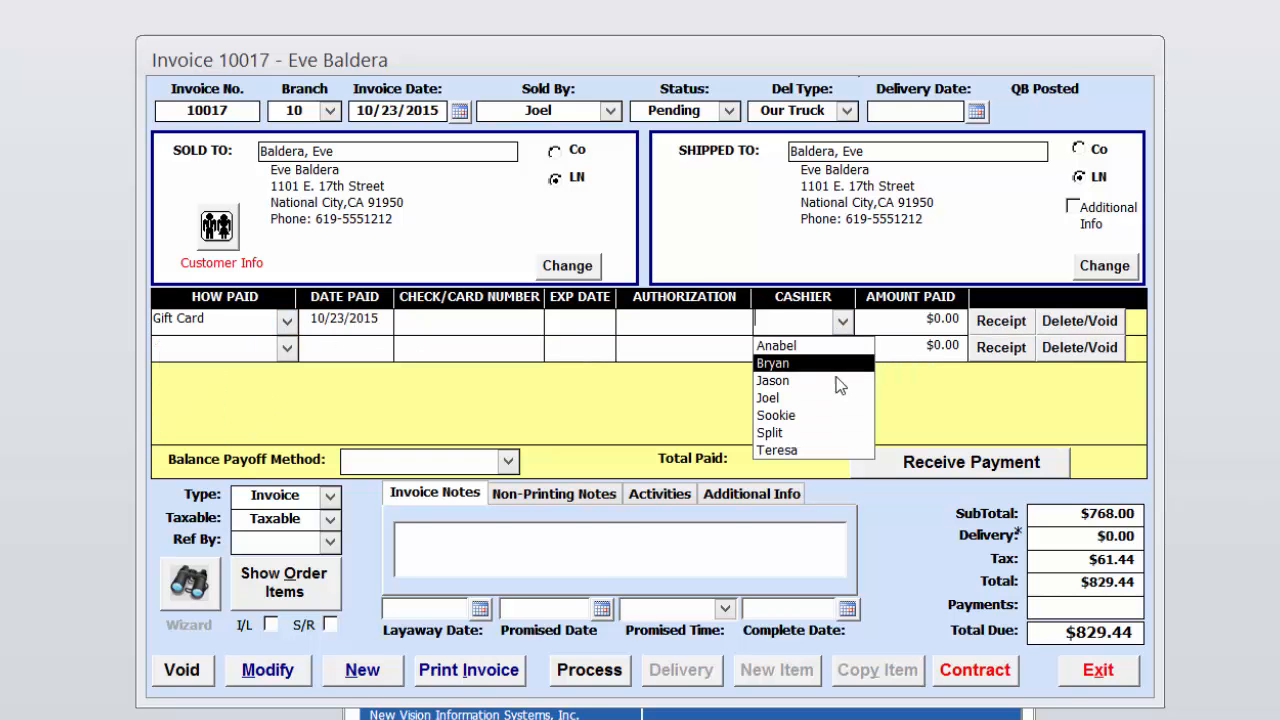
left_click(840, 398)
left_click(912, 320)
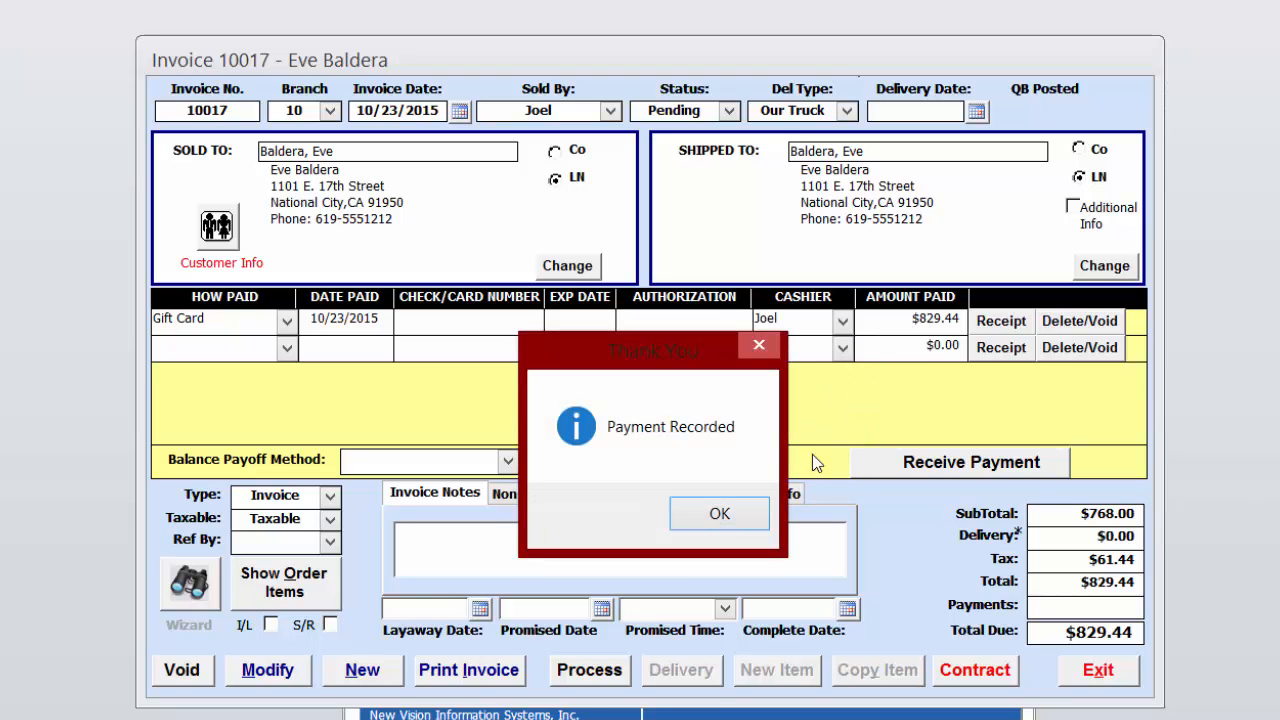
left_click(721, 520)
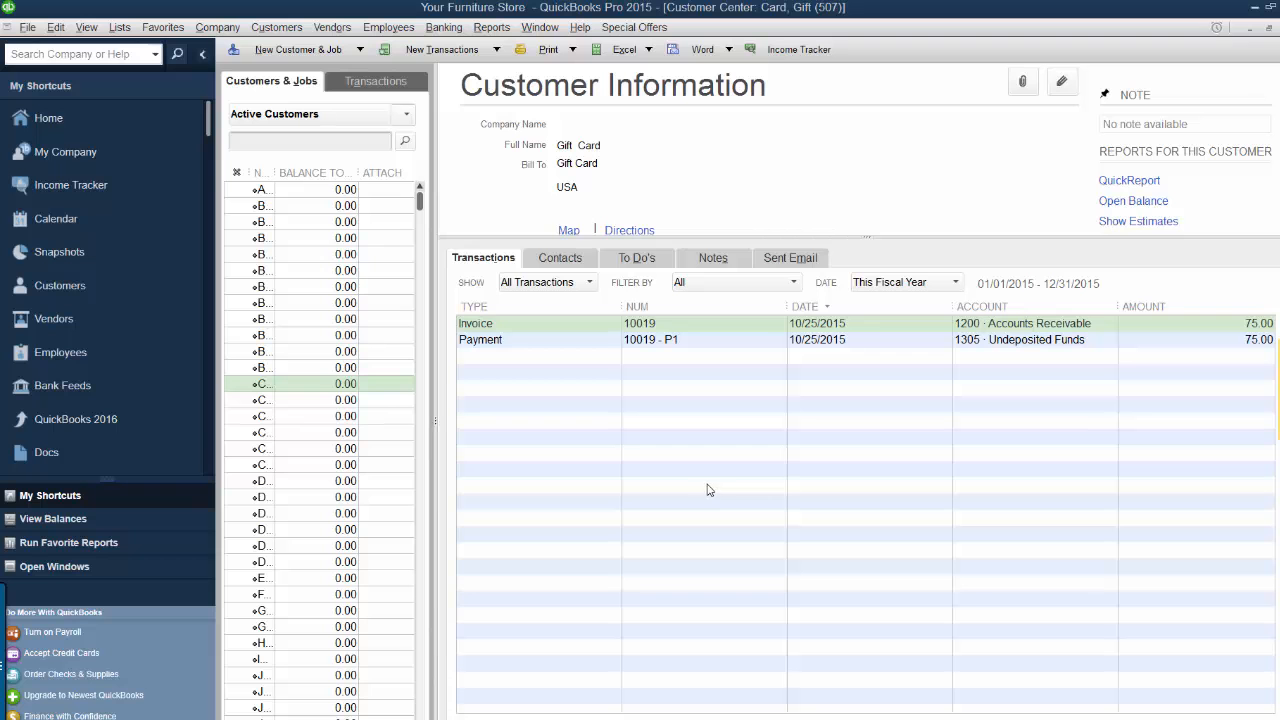
In QuickBooks, search for the gift card buyer's record by last name and open the 75.00 payment dated 10/25/2015
left_click(321, 149)
type("taylo")
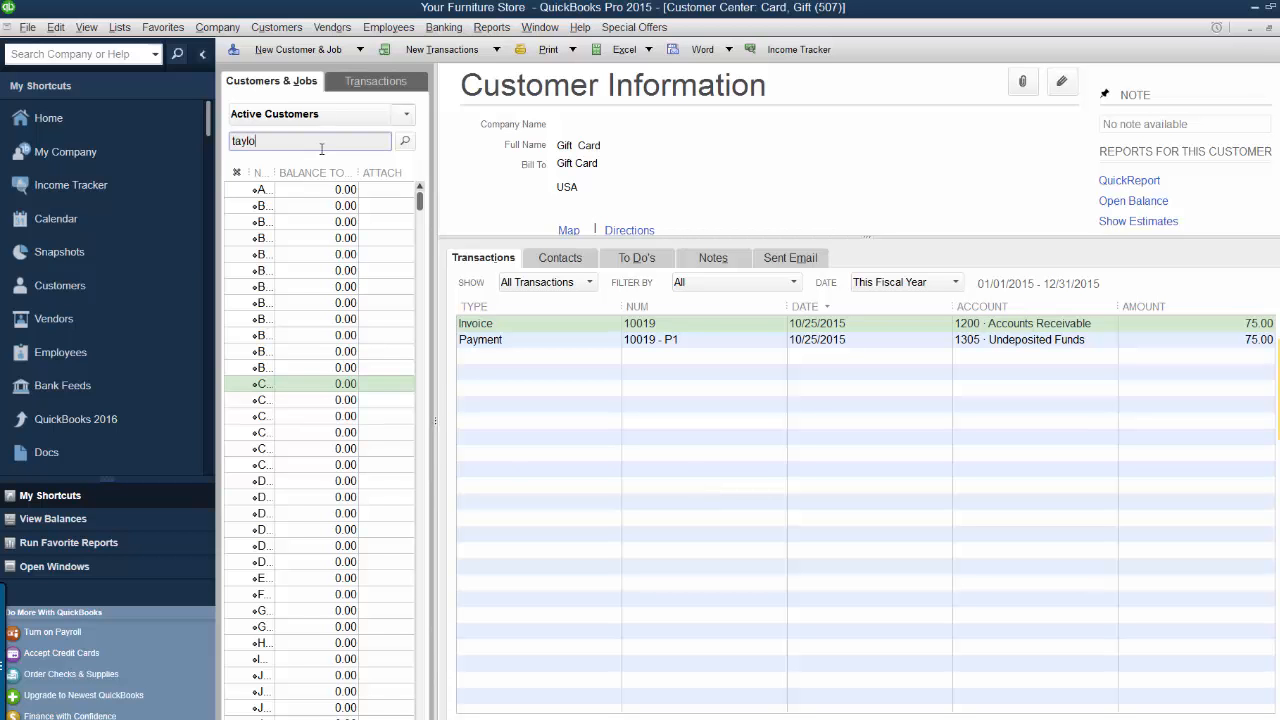
type("r")
key("Return")
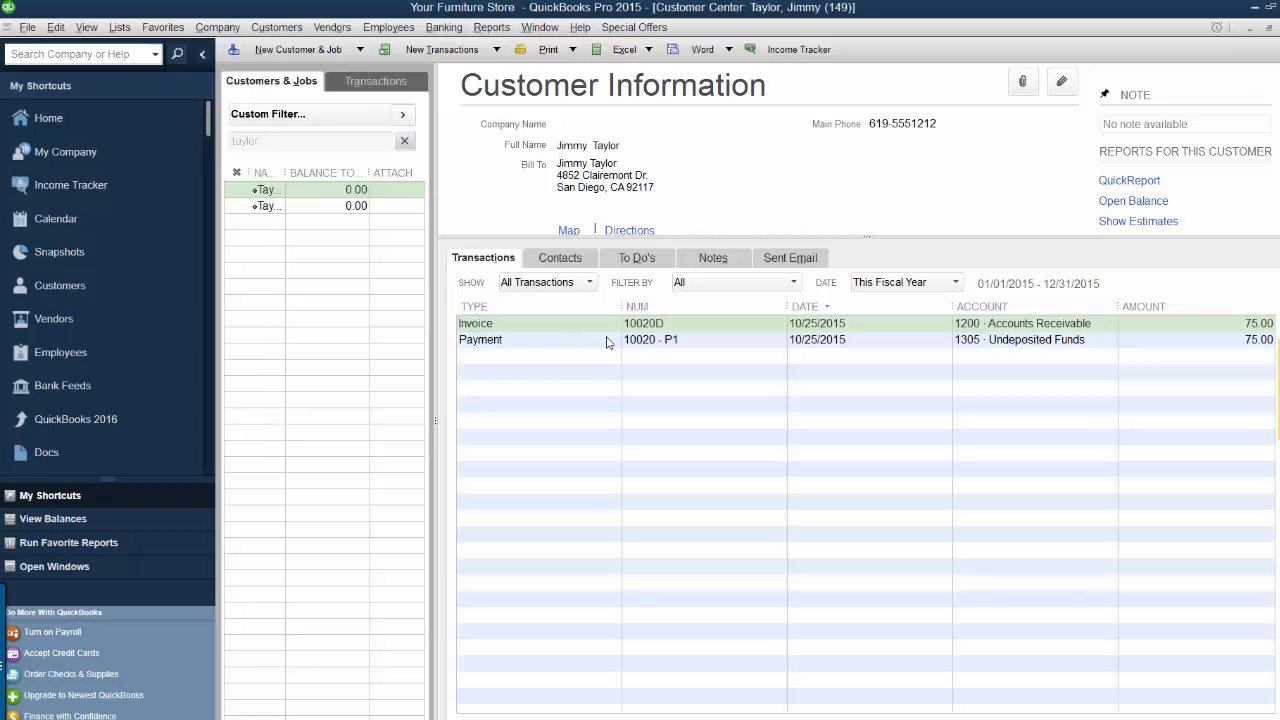
double_click(606, 340)
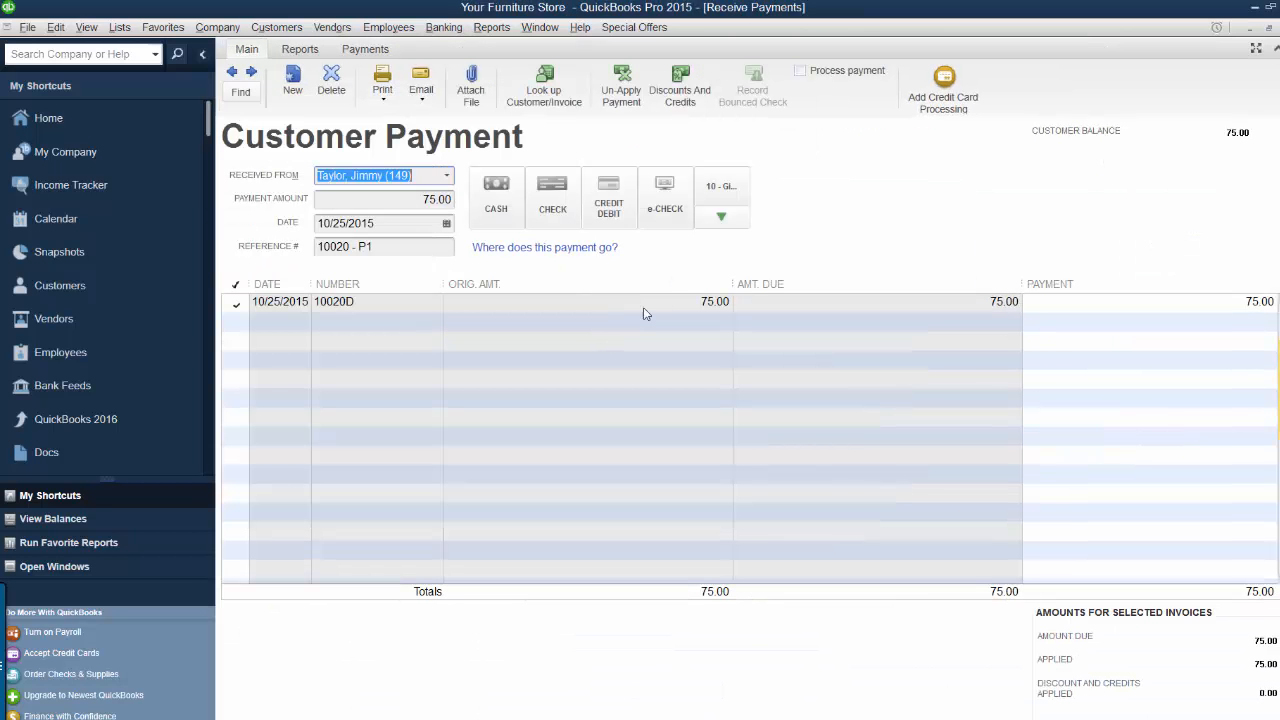
Set the customer payment's method to 10 - Gift Card and record the change
left_click(721, 216)
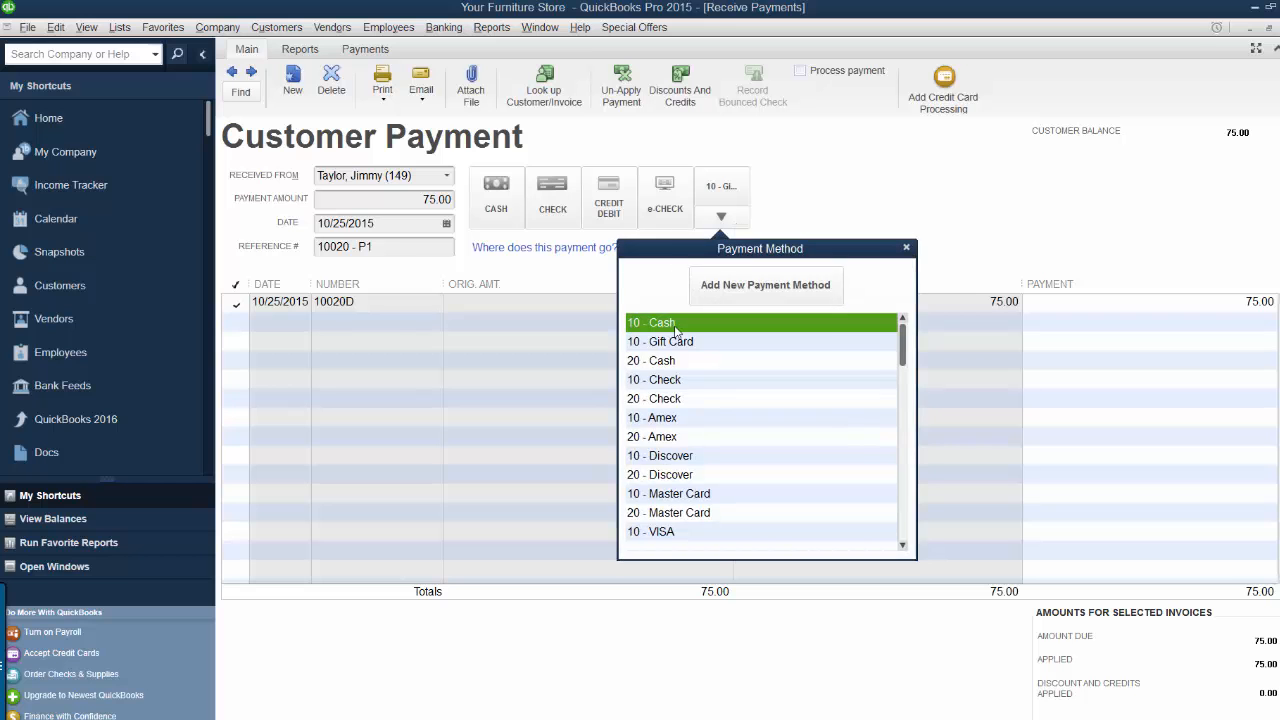
left_click(671, 344)
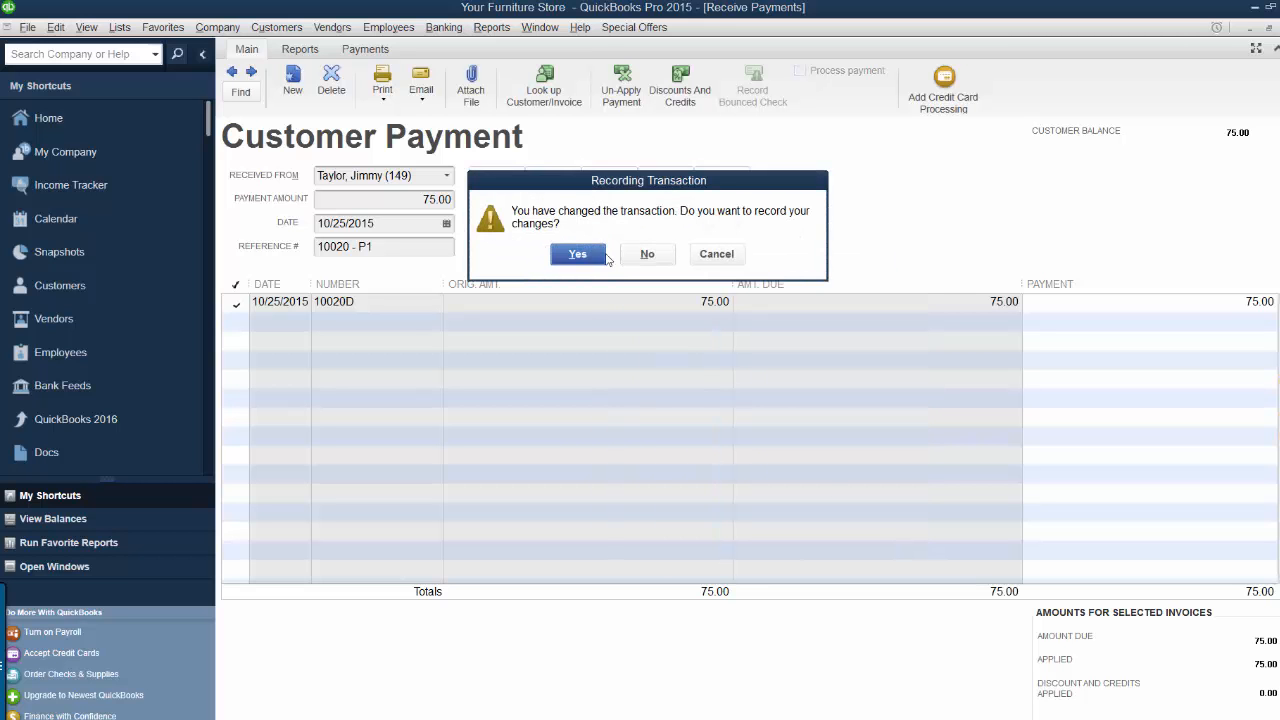
left_click(578, 256)
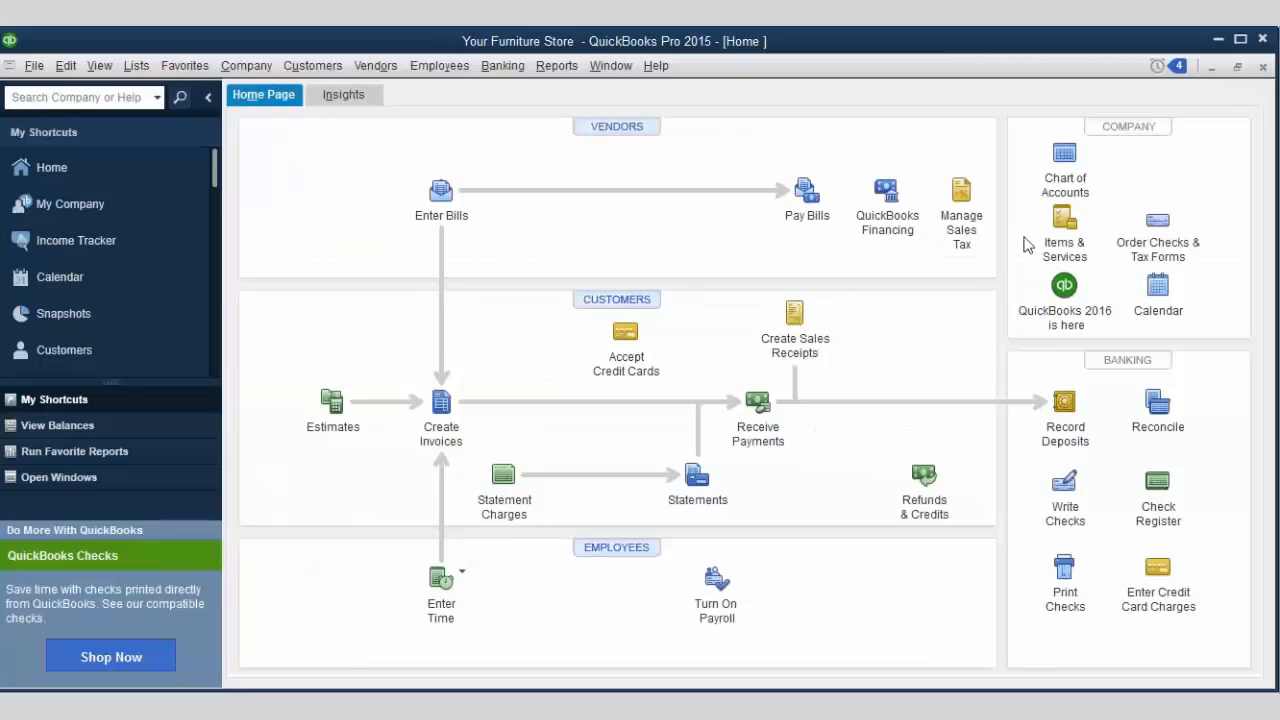
Select the 100.00 gift card payment dated 12/22/2015 for deposit and set its destination to the 1025 Gift Card Payments account
left_click(1068, 404)
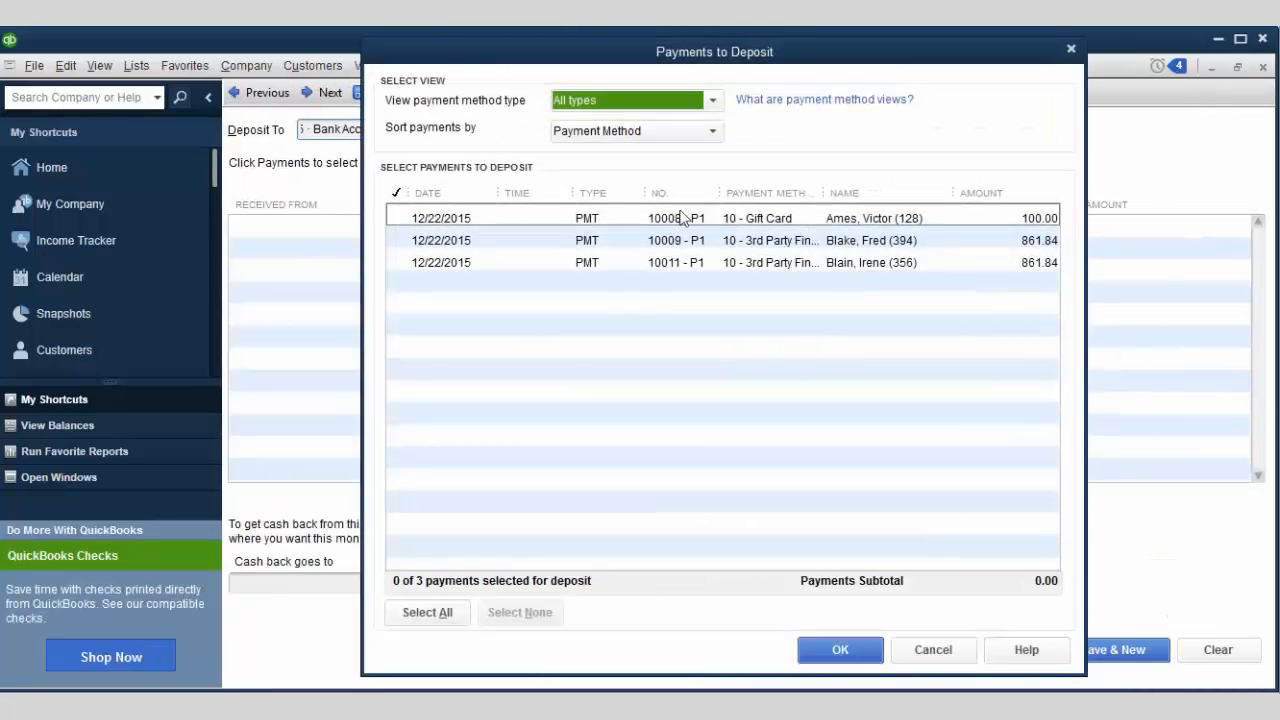
left_click(398, 219)
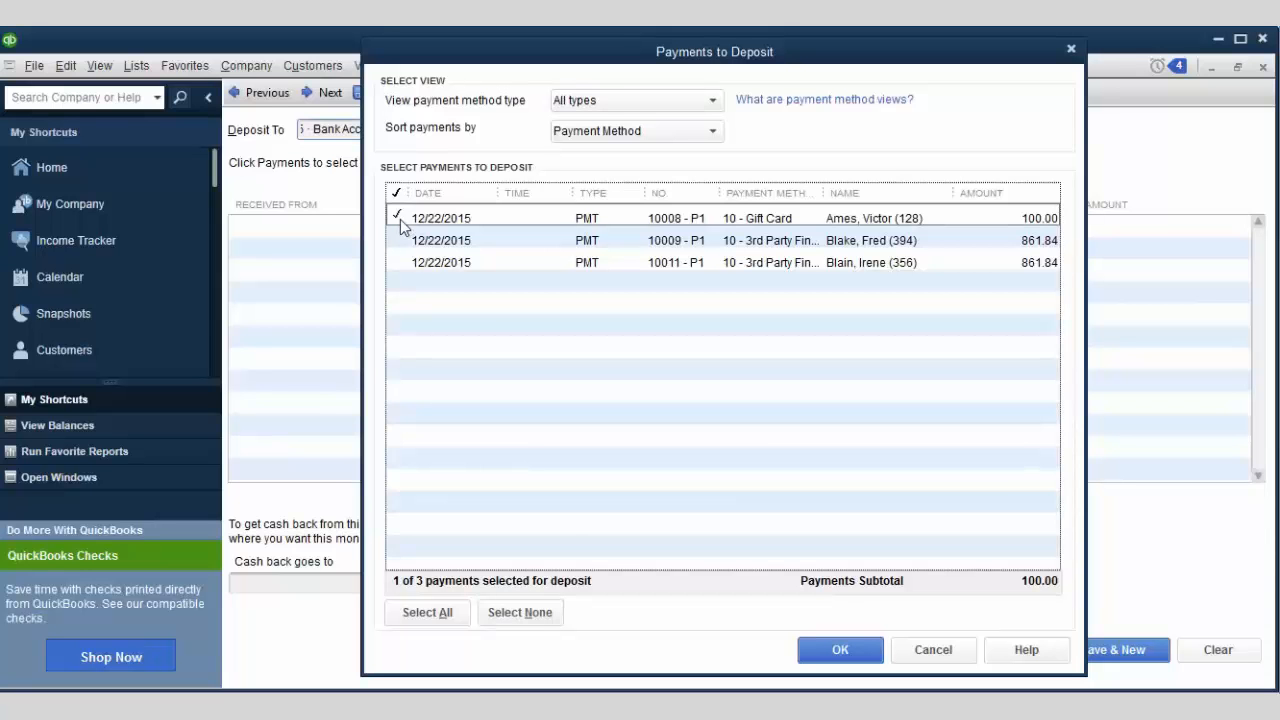
left_click(840, 650)
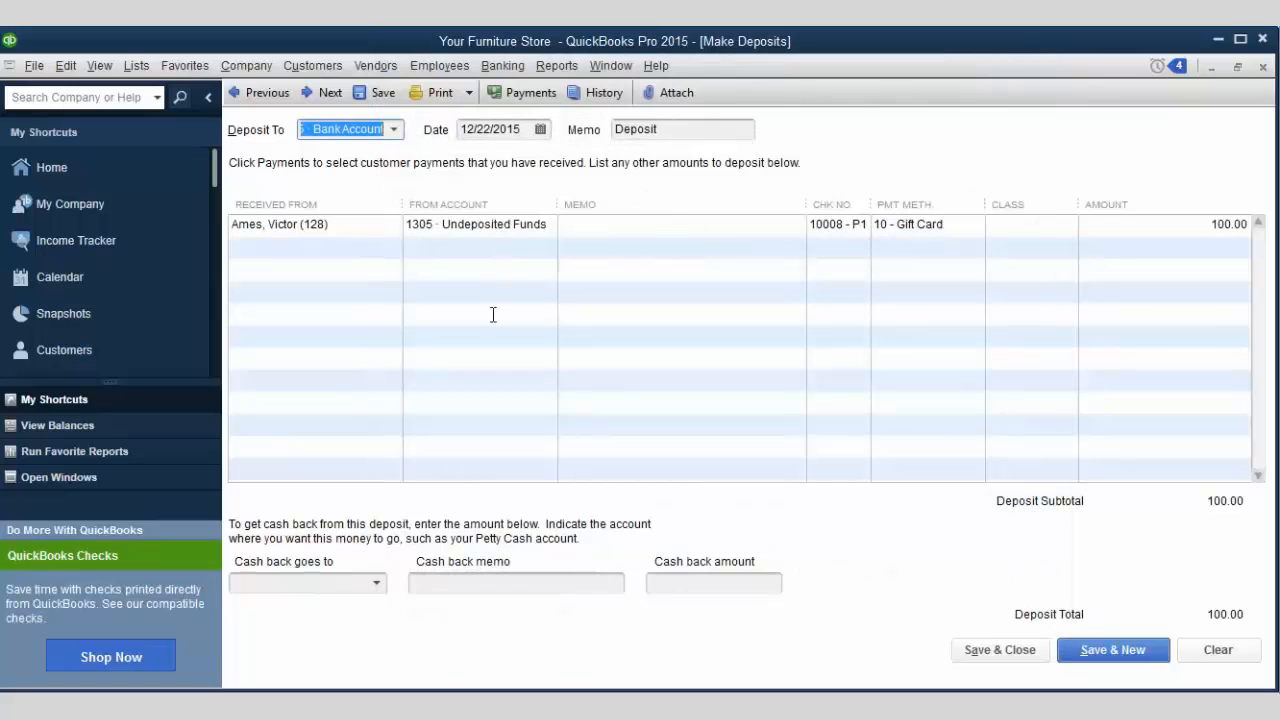
left_click(395, 130)
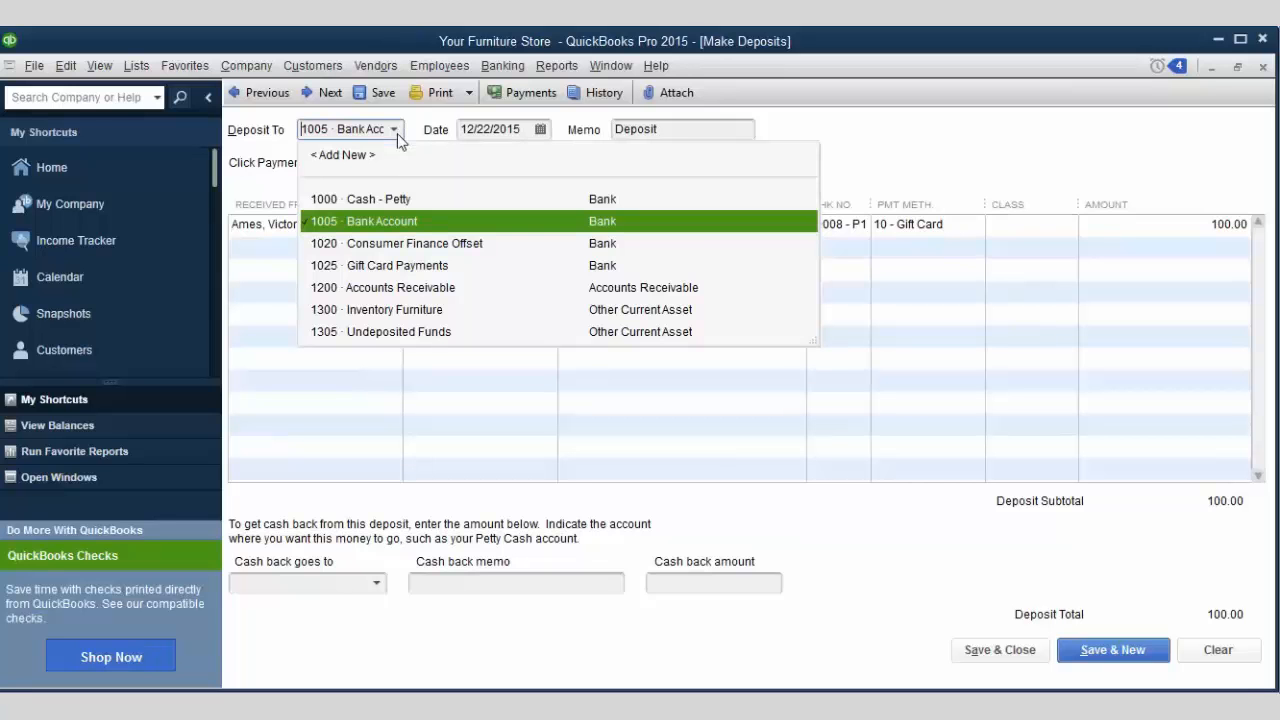
left_click(428, 266)
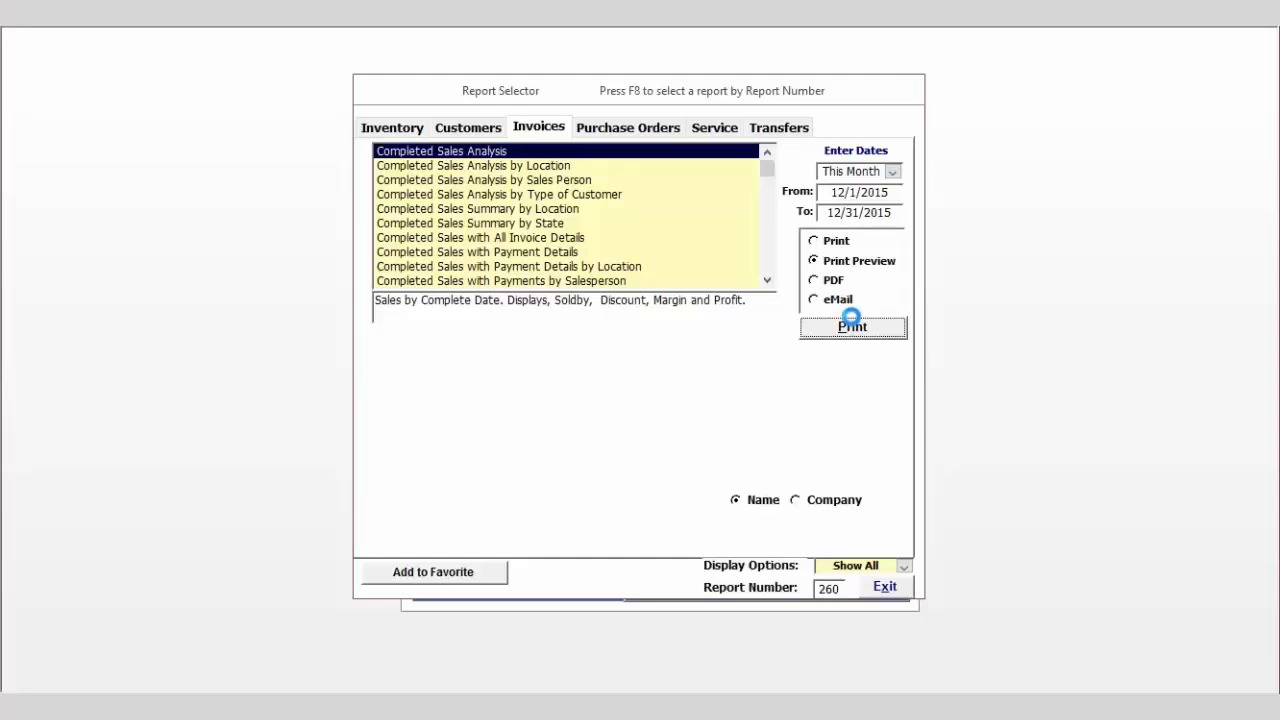
Preview the Completed Sales Analysis report for 12/1/2015 to 12/31/2015 and check the Gift Card Payments and Consumer Finance Offset balances in QuickBooks
left_click(851, 323)
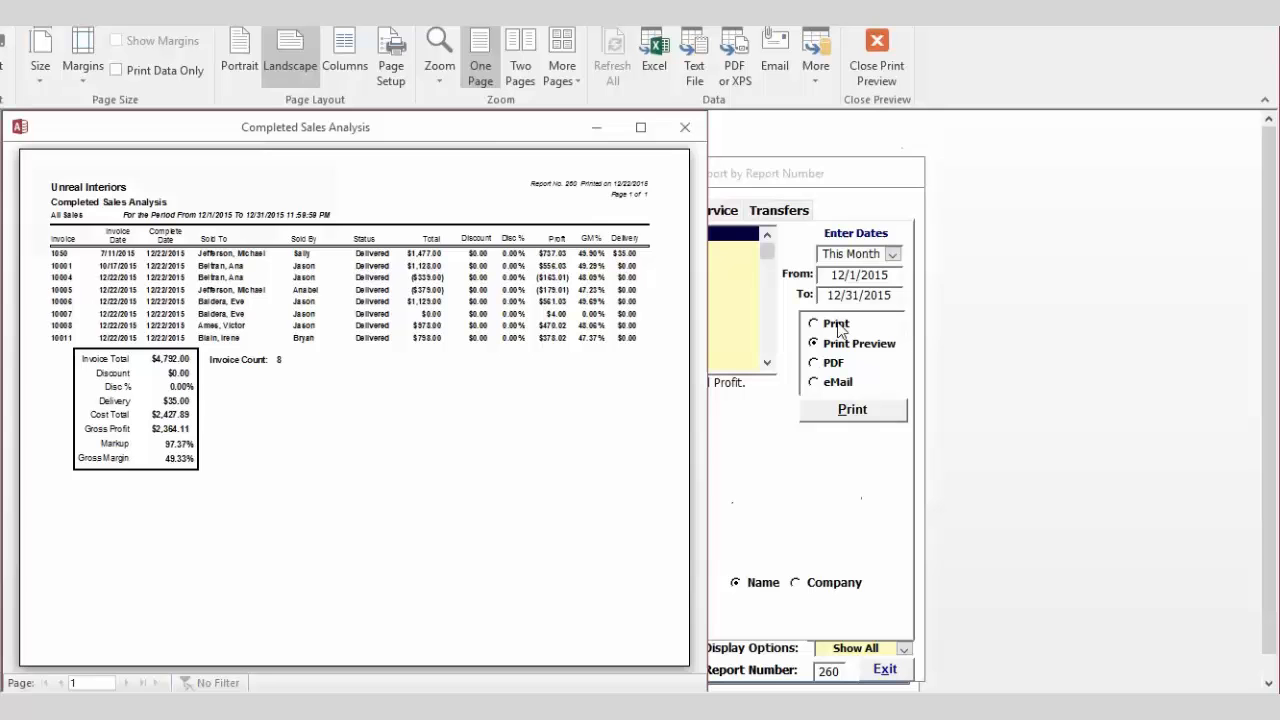
left_click(138, 422)
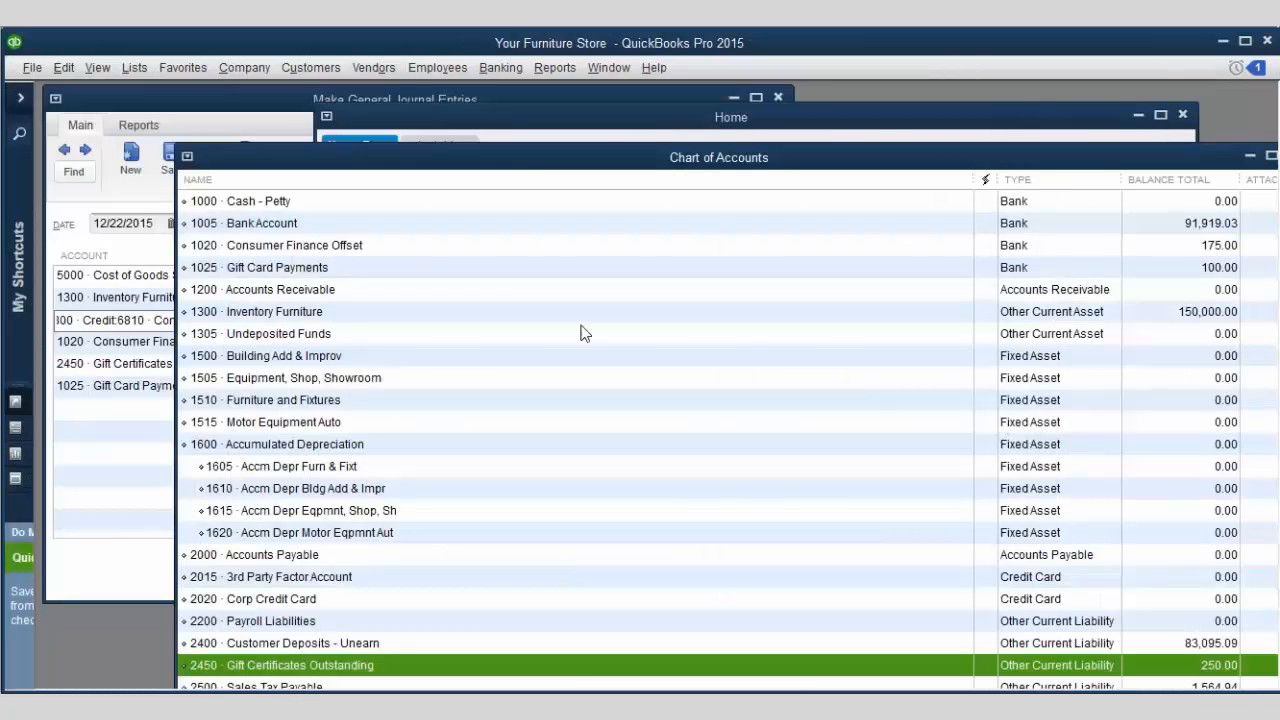
left_click(290, 276)
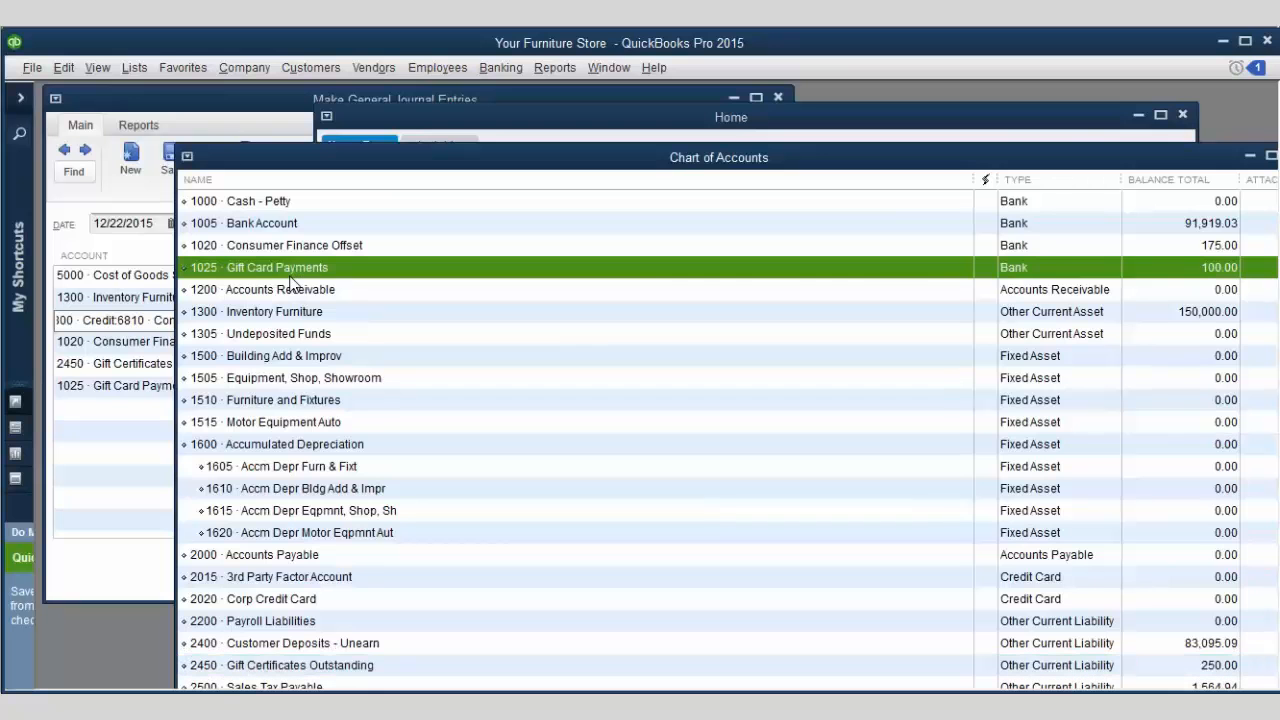
left_click(1015, 244)
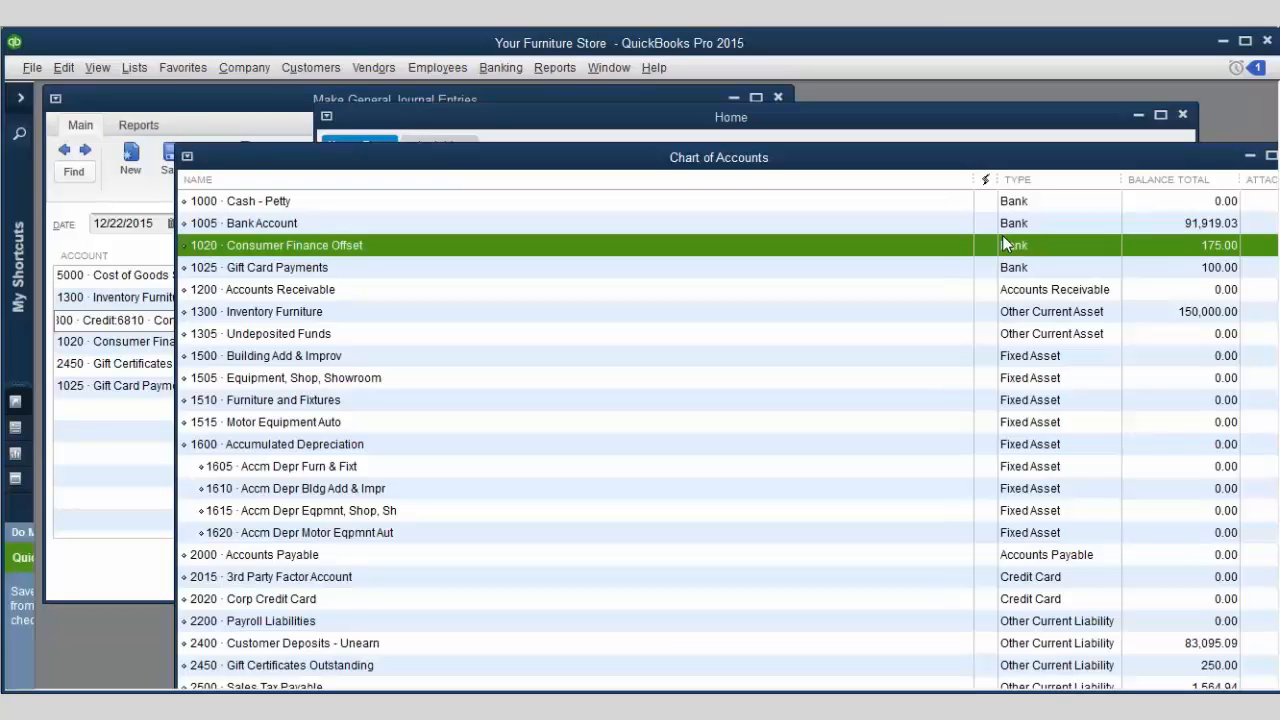
key("Escape")
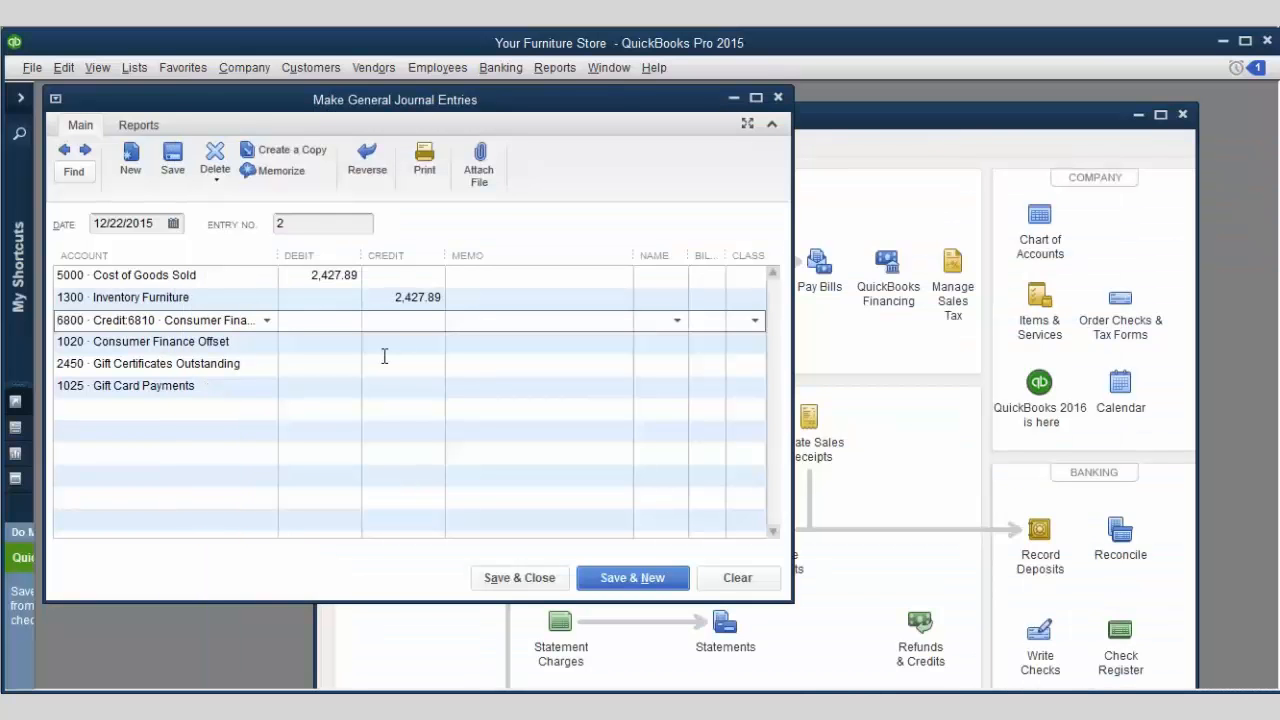
In journal entry 2, debit 175.00 to the 6810 Consumer Finance account and credit 175.00 to 1020 Consumer Finance Offset
type("175")
key("Tab")
key("Tab")
key("Tab")
key("Tab")
key("Tab")
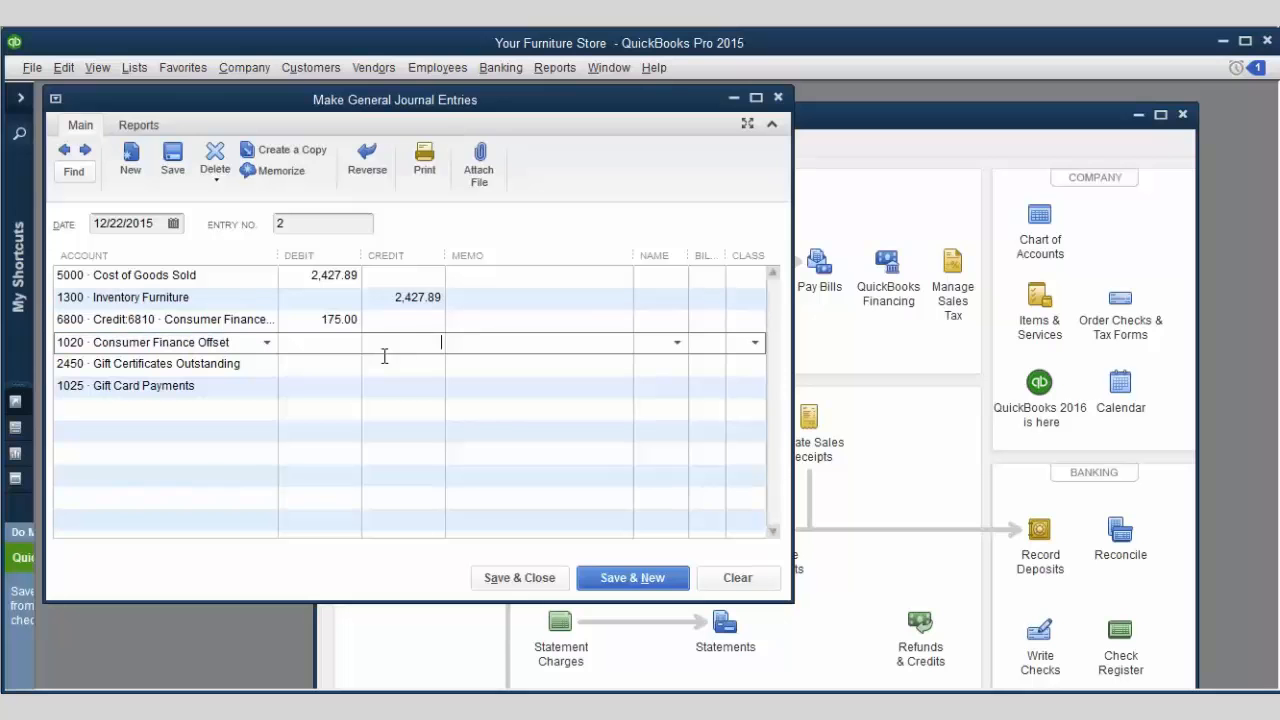
type("175")
key("Tab")
key("Tab")
key("Tab")
key("Tab")
key("Tab")
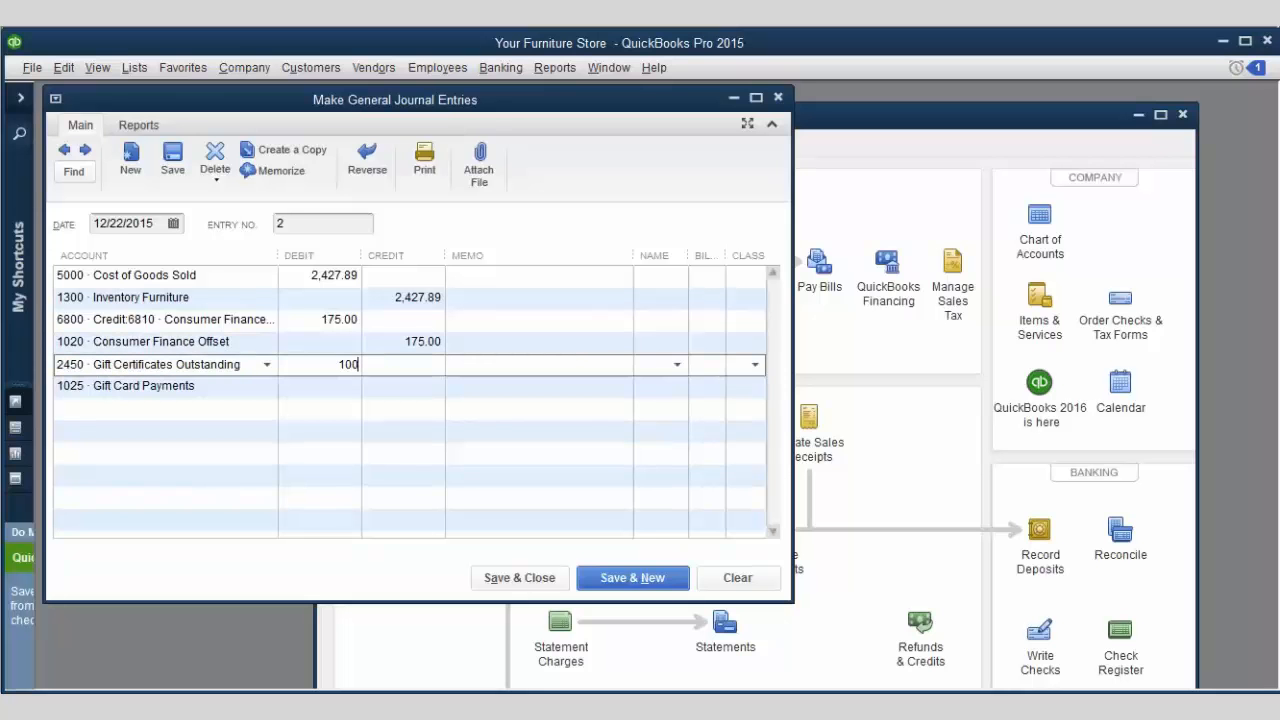
Debit 100.00 to 2450 Gift Certificates Outstanding, credit 100.00 to 1025 Gift Card Payments, and save the journal entry
key("Tab")
key("Tab")
key("Tab")
key("Tab")
key("Tab")
key("Tab")
key("Tab")
key("Tab")
type("1")
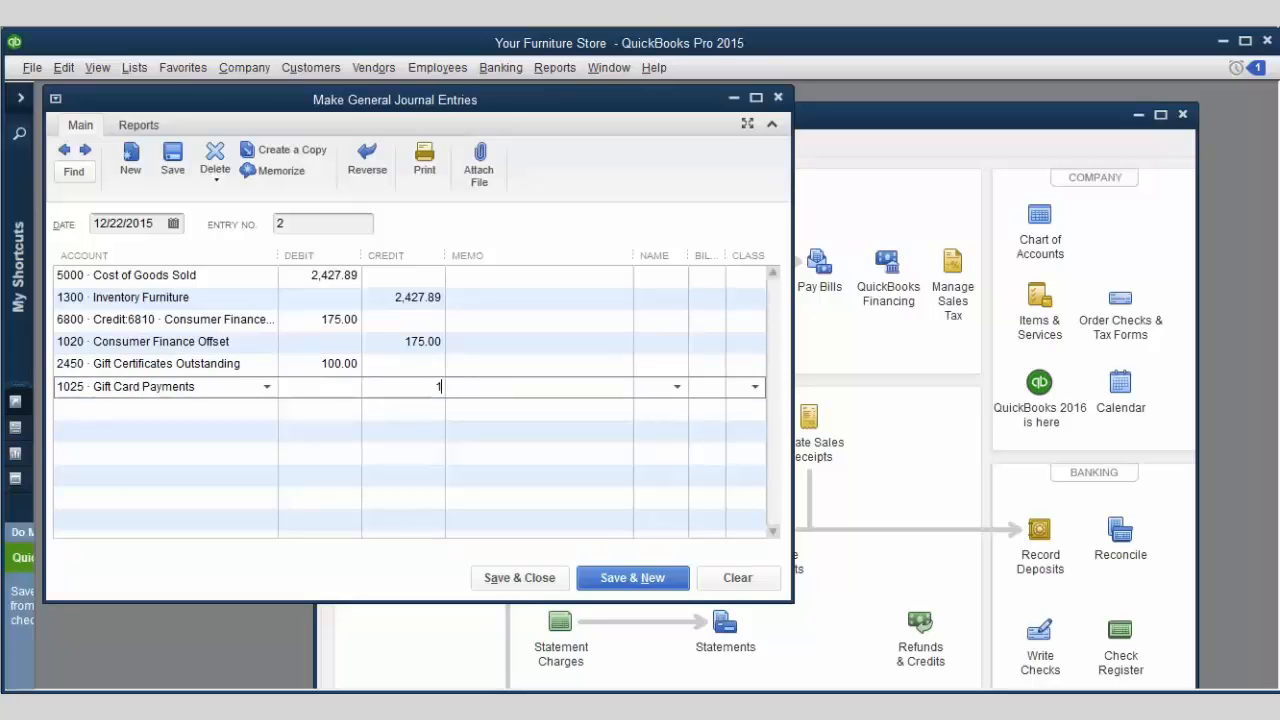
type("00")
left_click(173, 223)
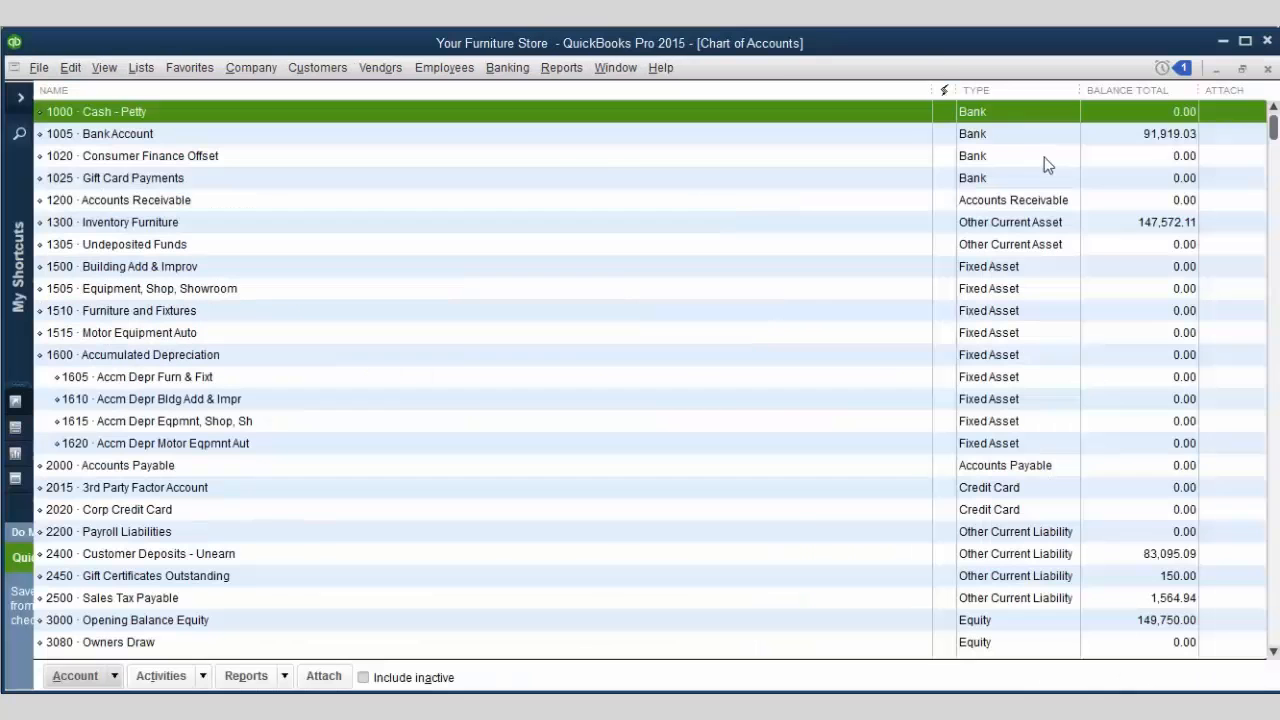
Check the balances of Gift Card Payments, Consumer Finance Offset and Gift Certificates Outstanding in the chart of accounts
left_click(139, 184)
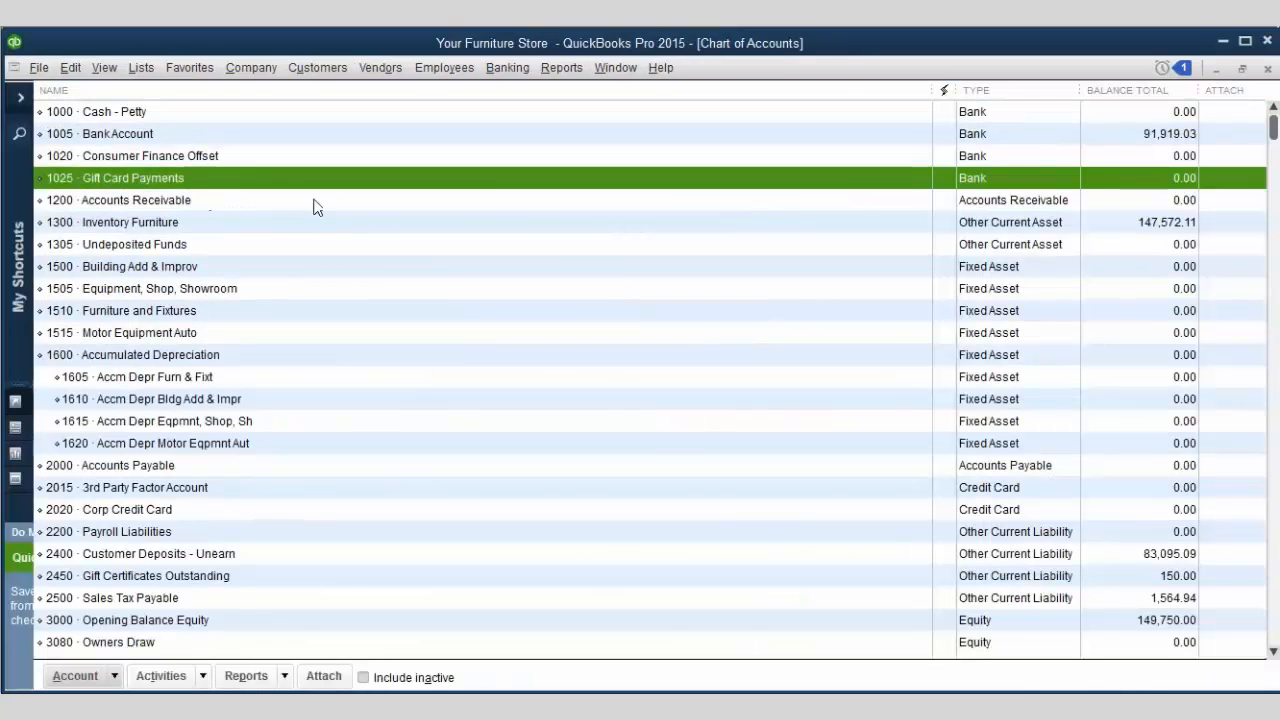
left_click(251, 159)
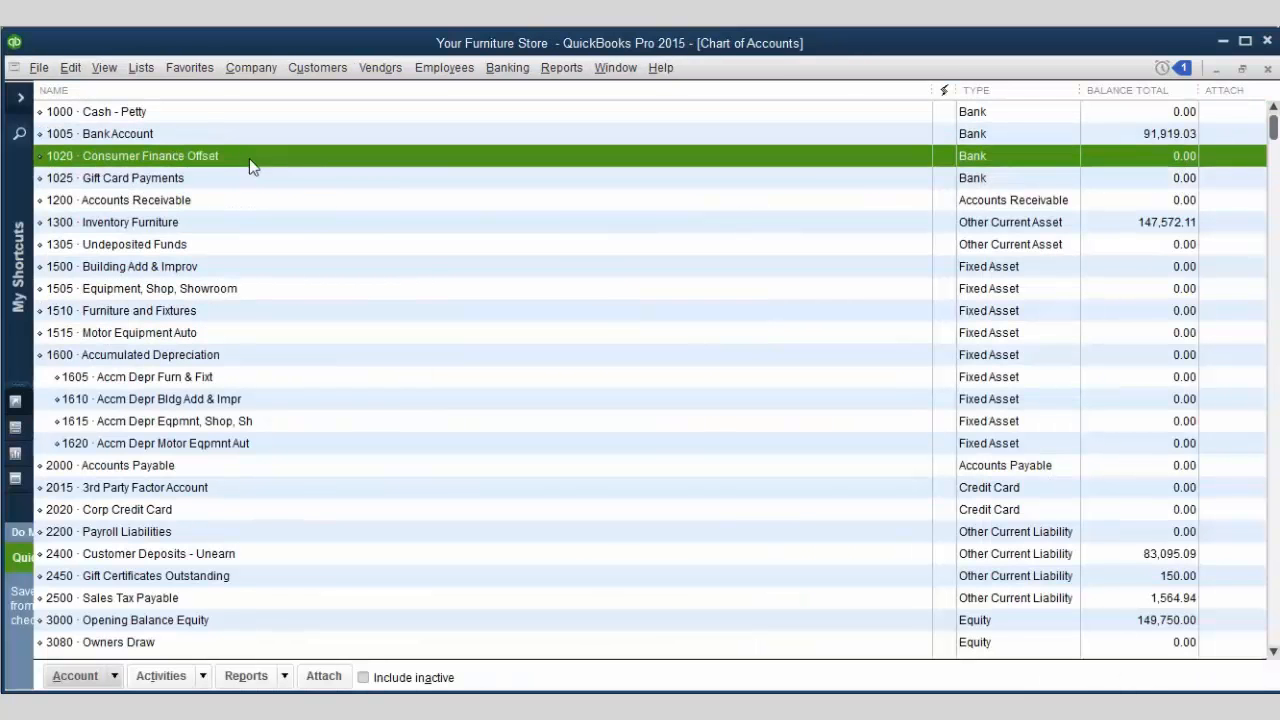
double_click(249, 578)
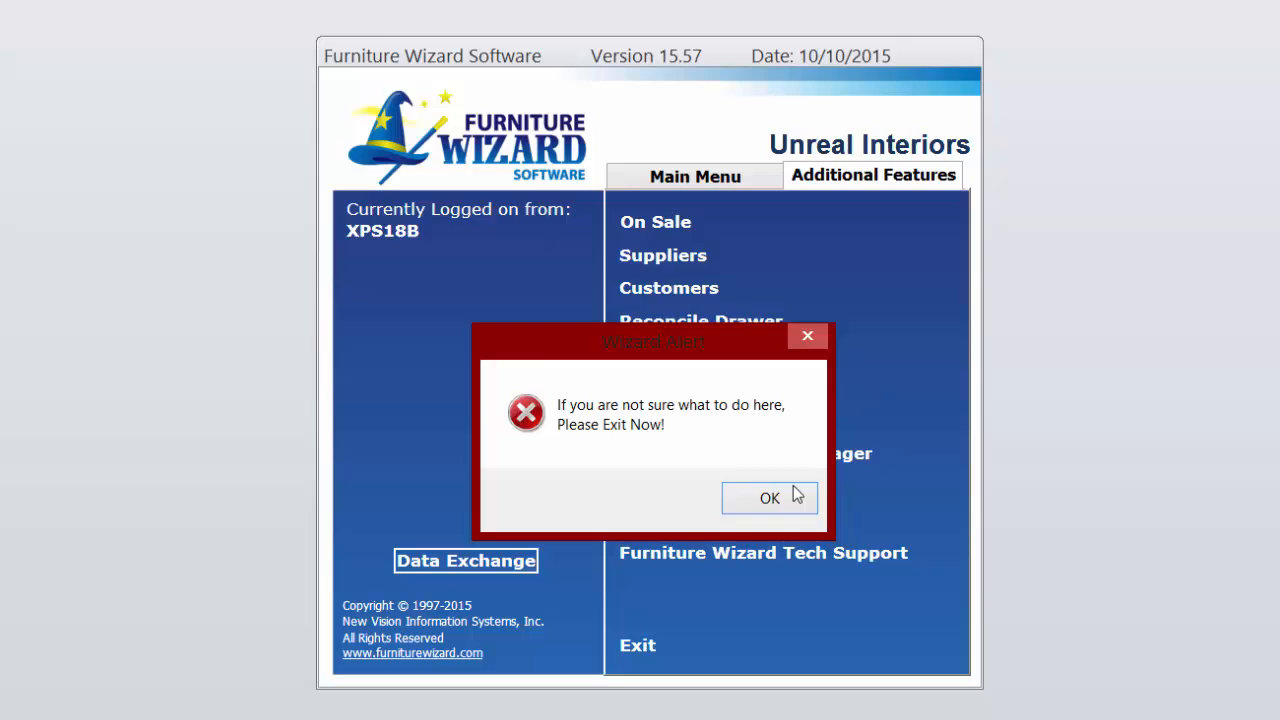
In Furniture Wizard's Sales Tax & Payment Preferences, create a new payment type named Finance Company
left_click(797, 497)
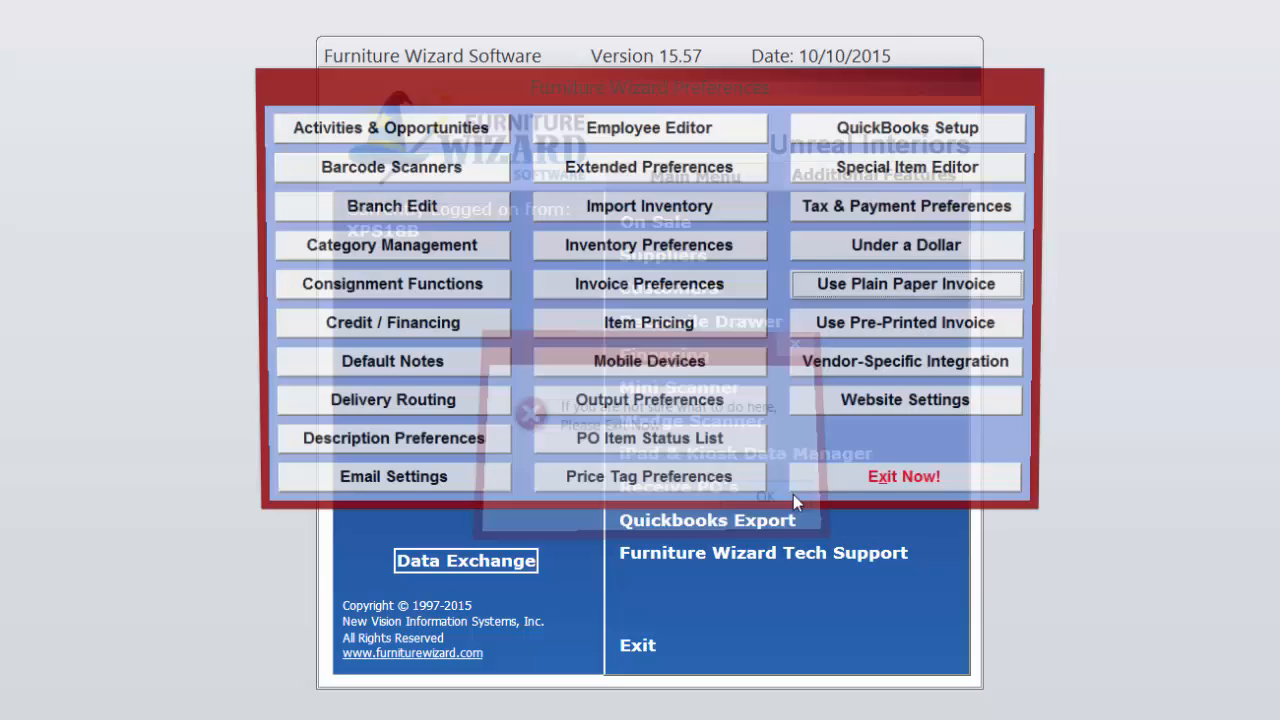
left_click(884, 210)
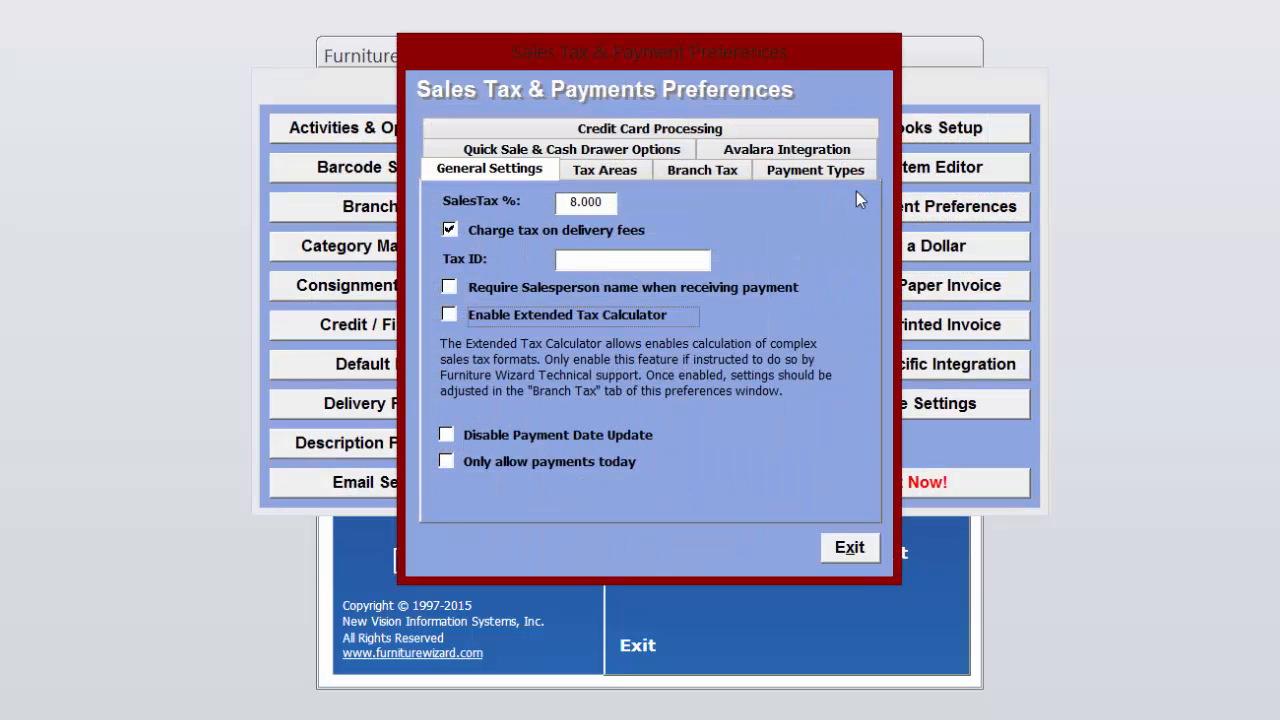
left_click(847, 172)
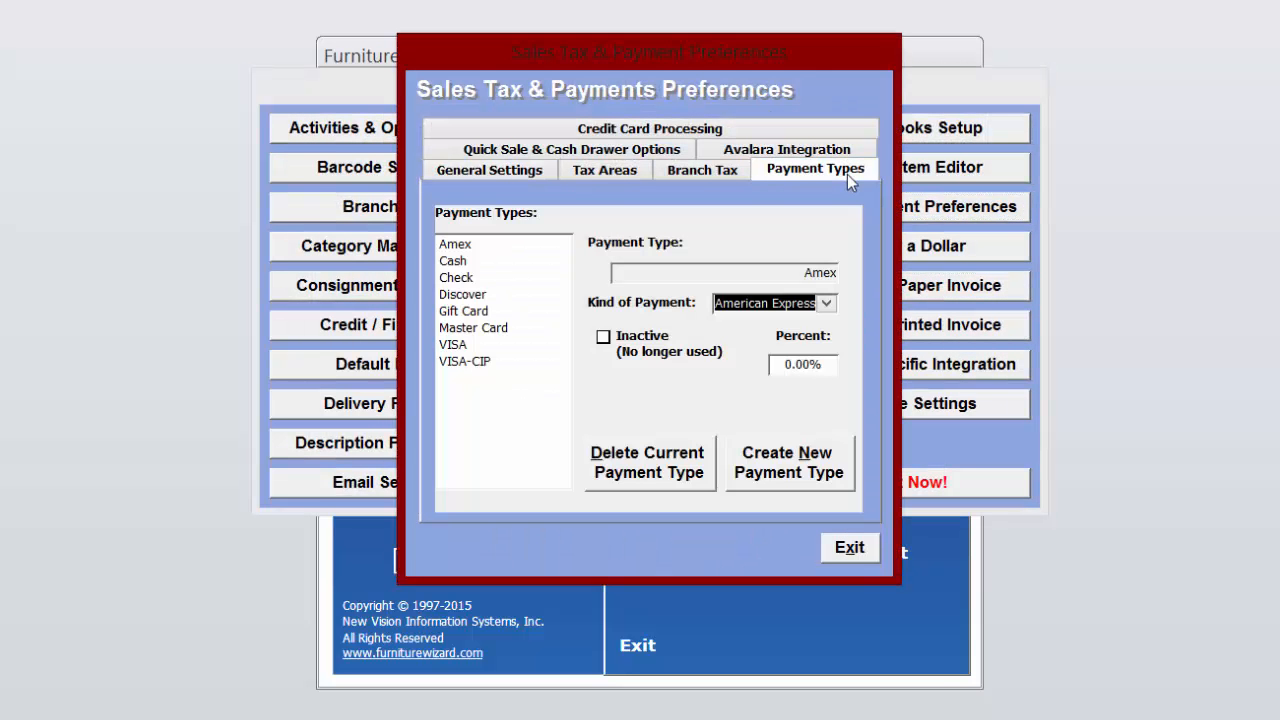
left_click(795, 462)
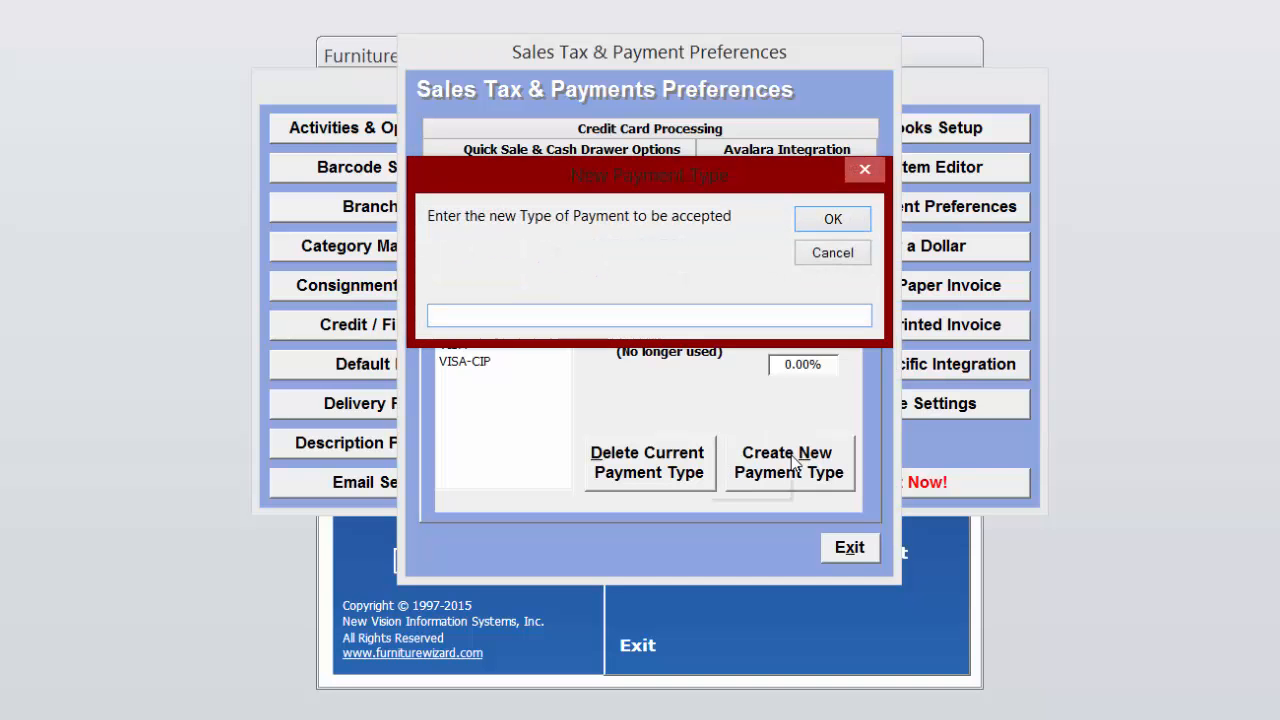
type("Finance")
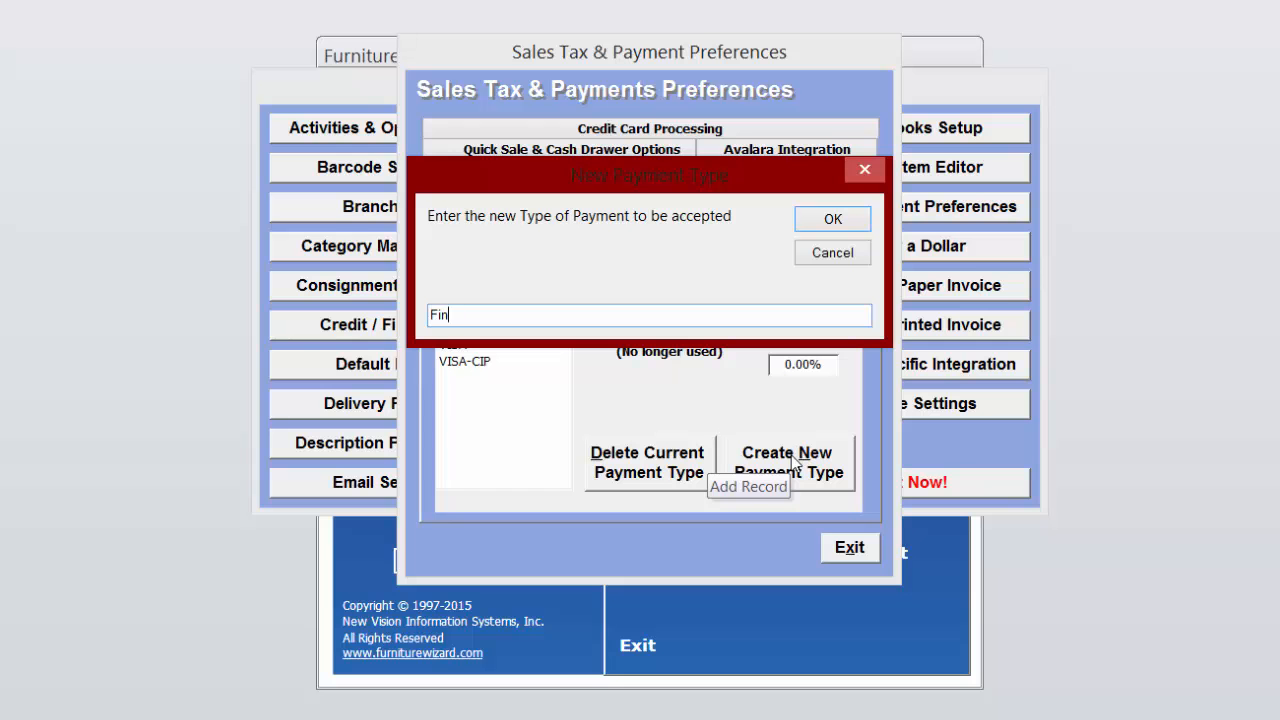
type(" Company")
key("Return")
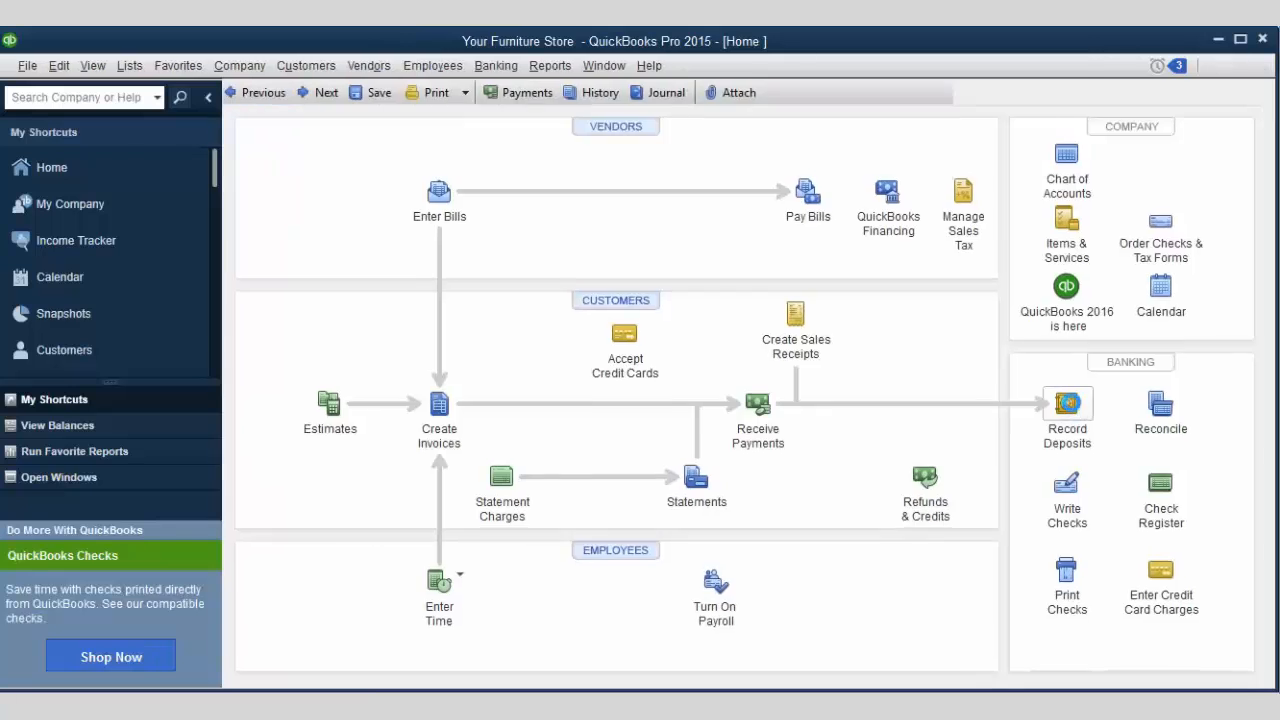
In QuickBooks, start a deposit containing both 861.84 third-party financing payments dated 12/22/2015
left_click(1067, 405)
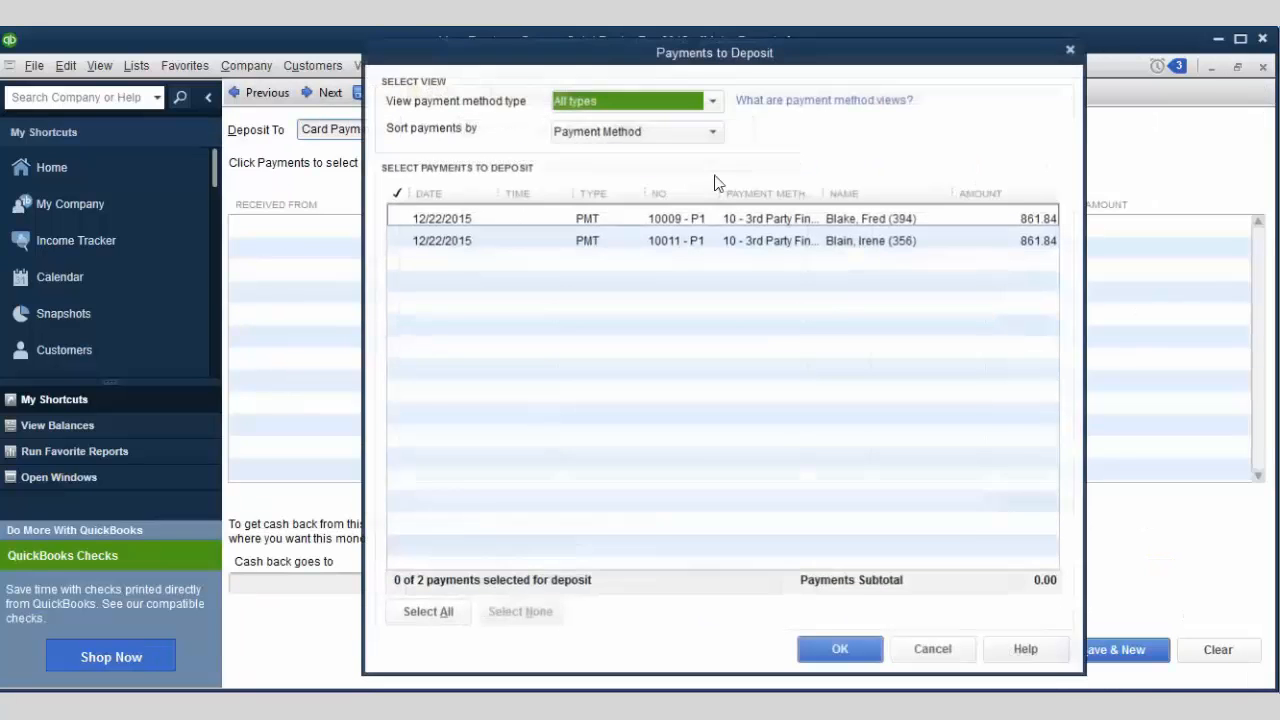
left_click(398, 225)
left_click(402, 240)
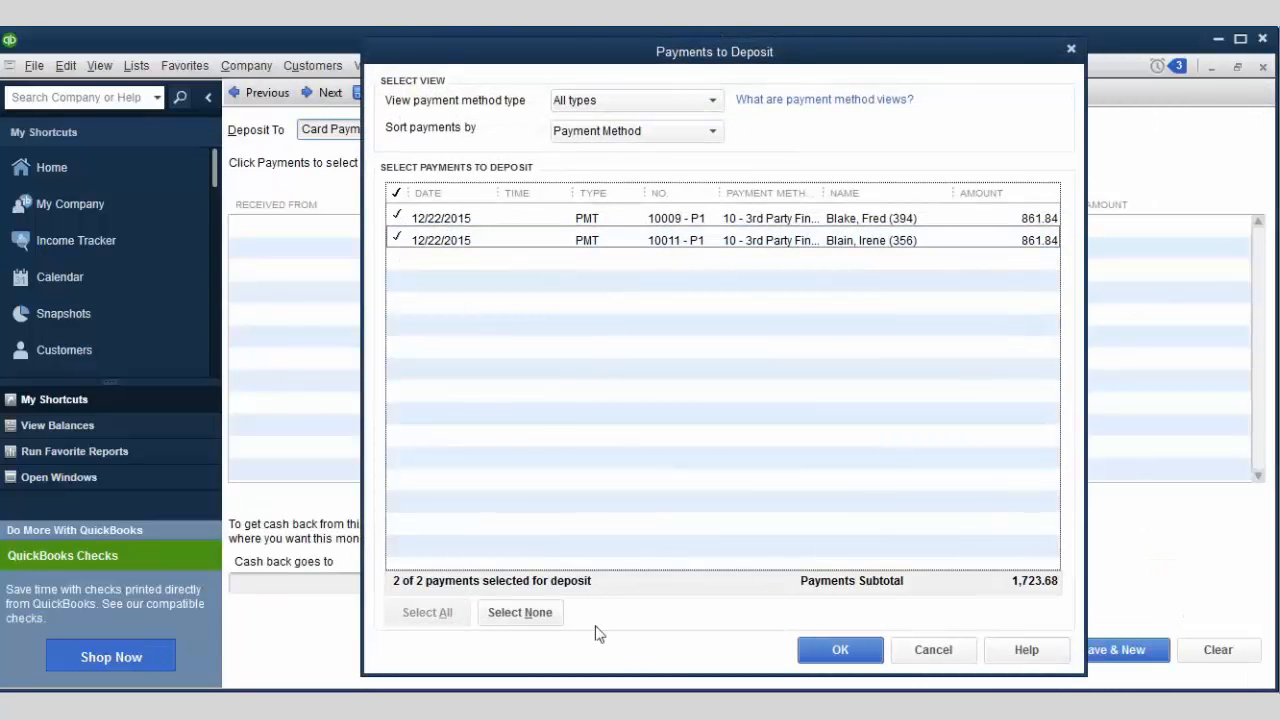
left_click(843, 649)
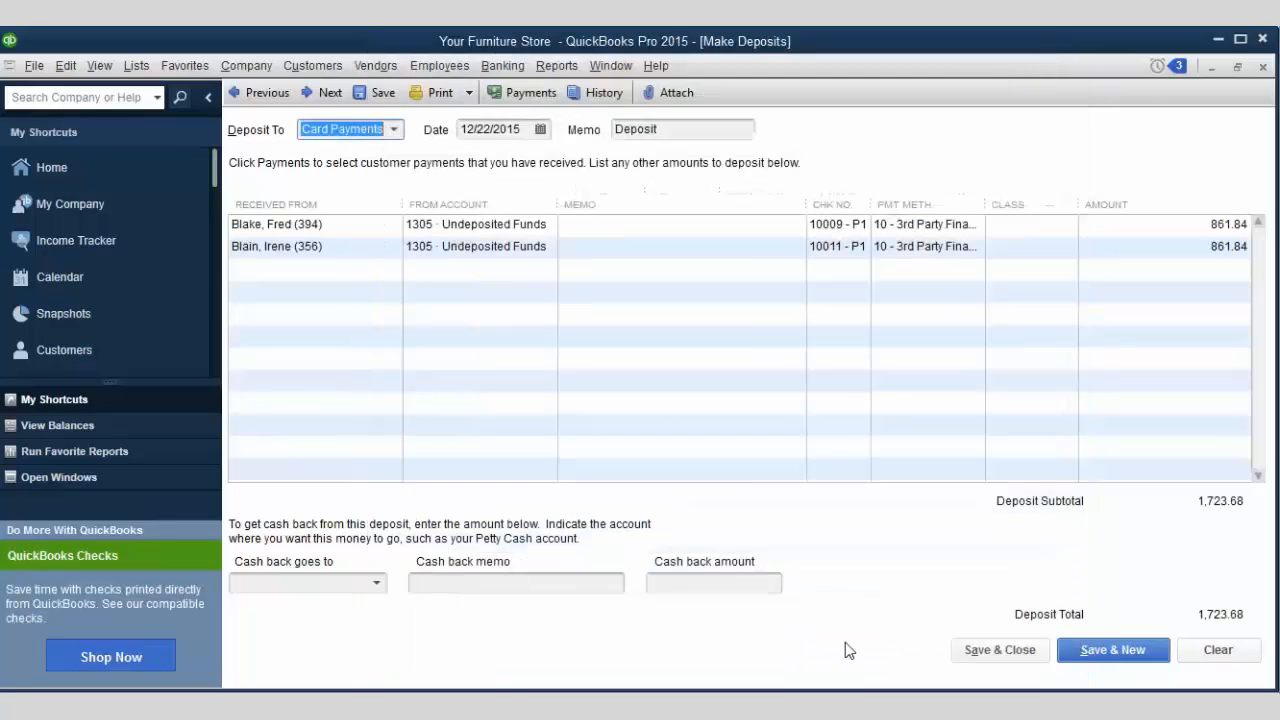
Set the deposit's cash back to go to 1020 Consumer Finance Offset with an amount of 175.00
left_click(377, 584)
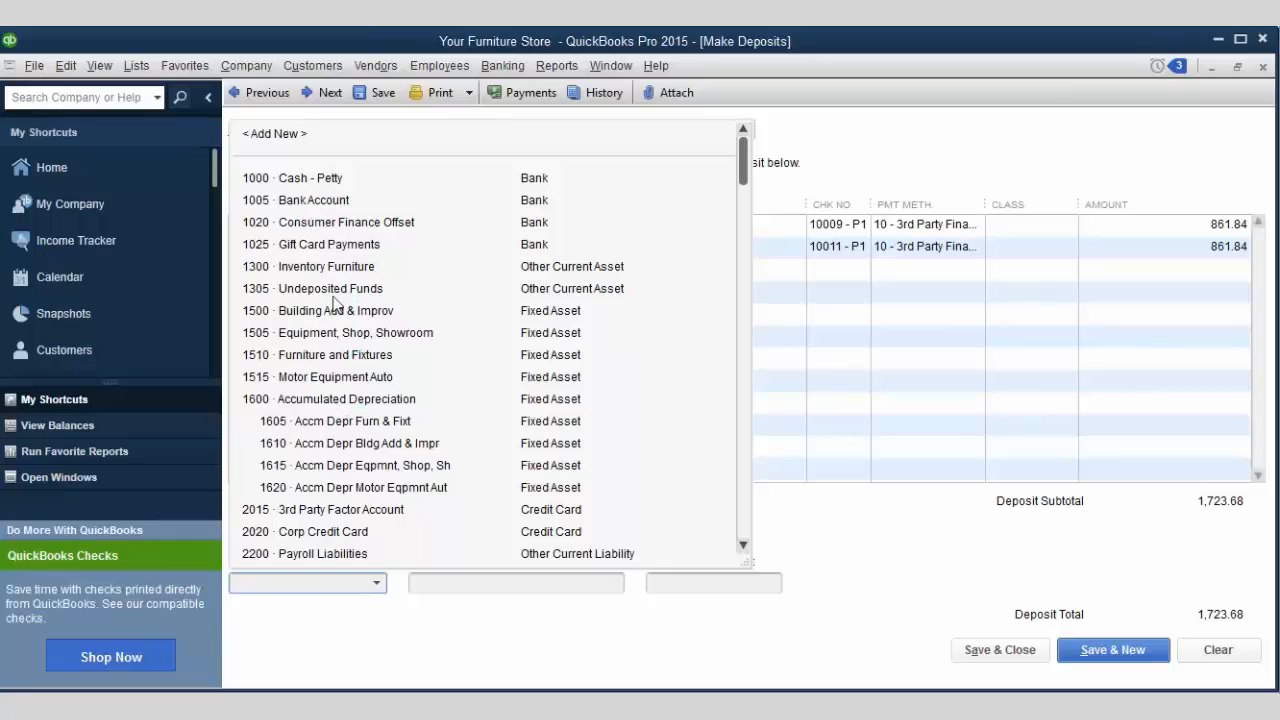
left_click(347, 222)
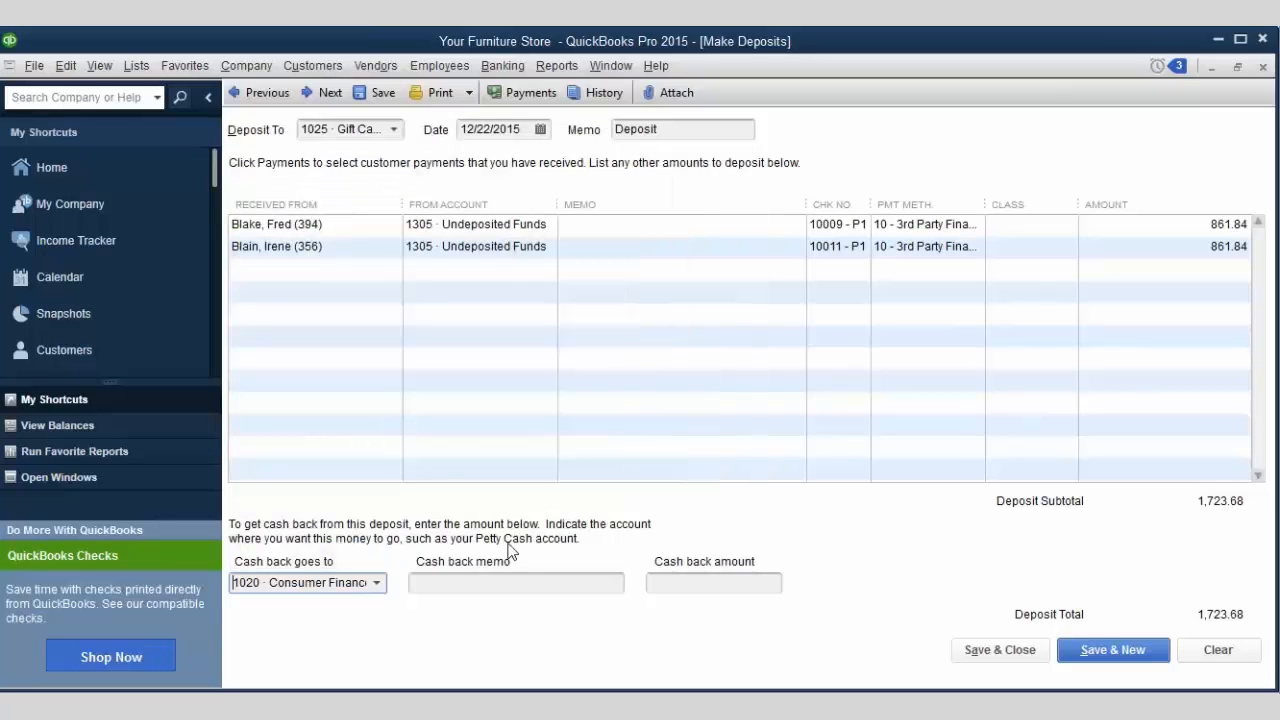
left_click(698, 582)
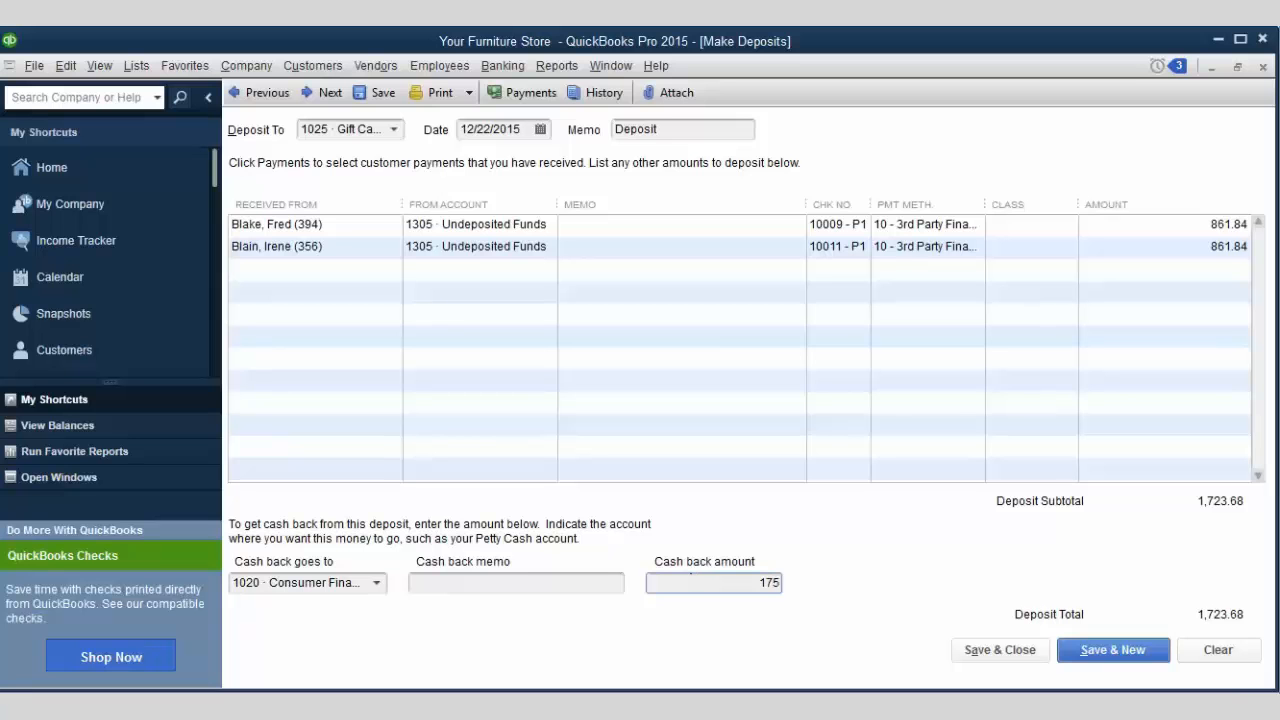
type("175")
key("Tab")
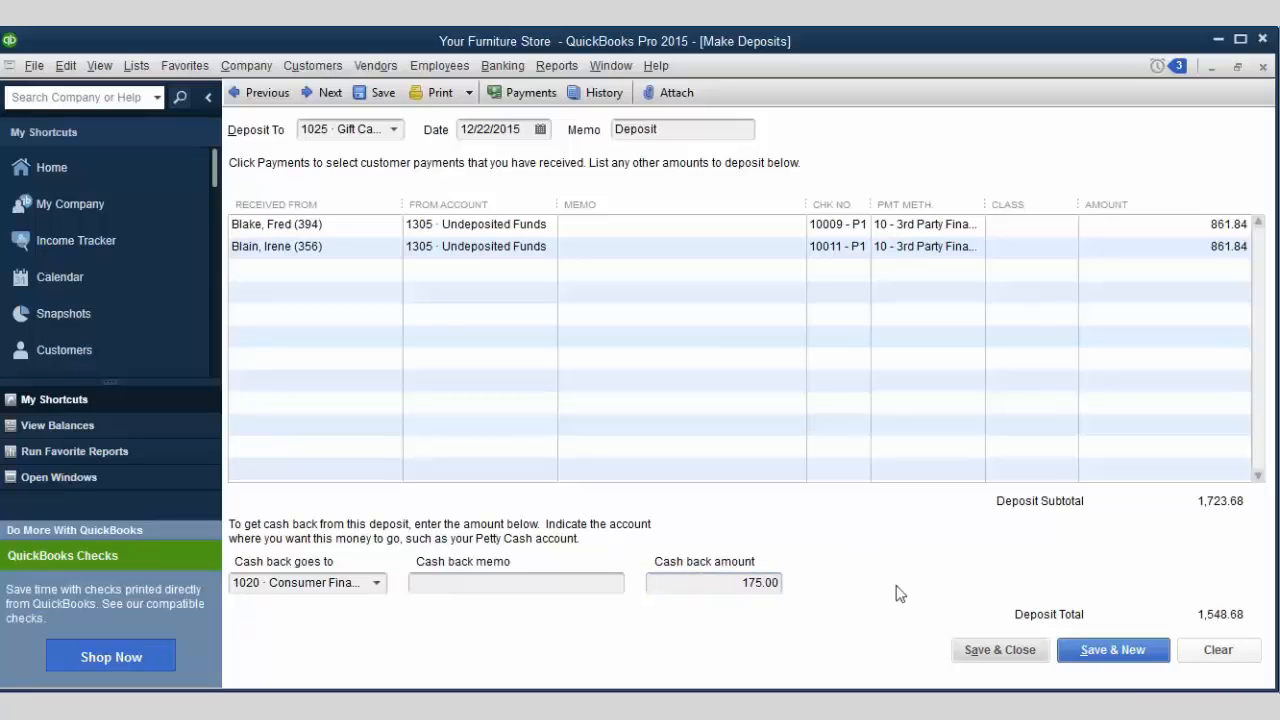